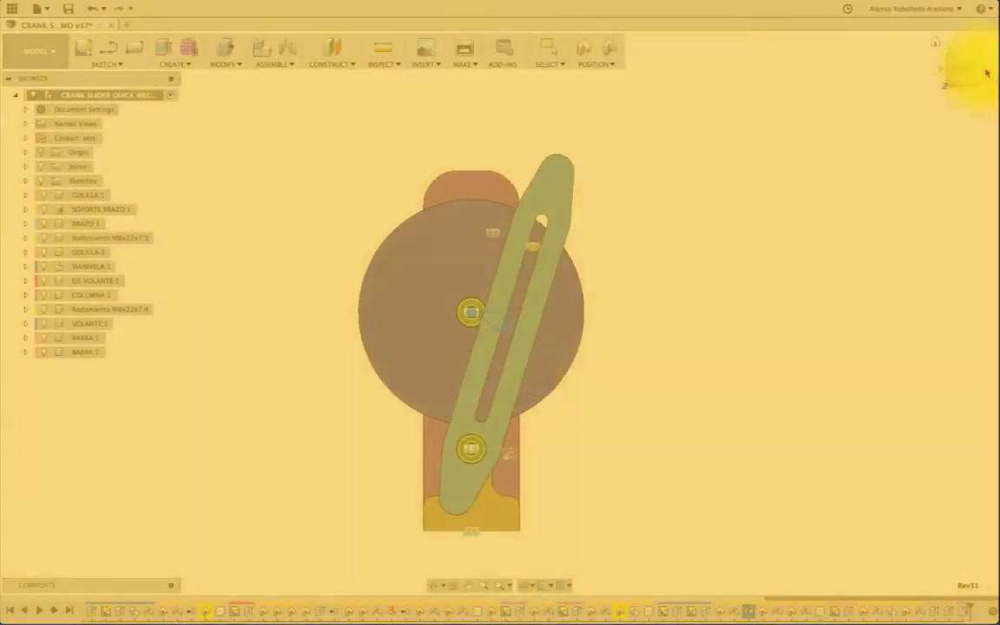
Step: Compare side and front views, then switch the visual style to Shaded with Hidden Edges
left_click(960, 67)
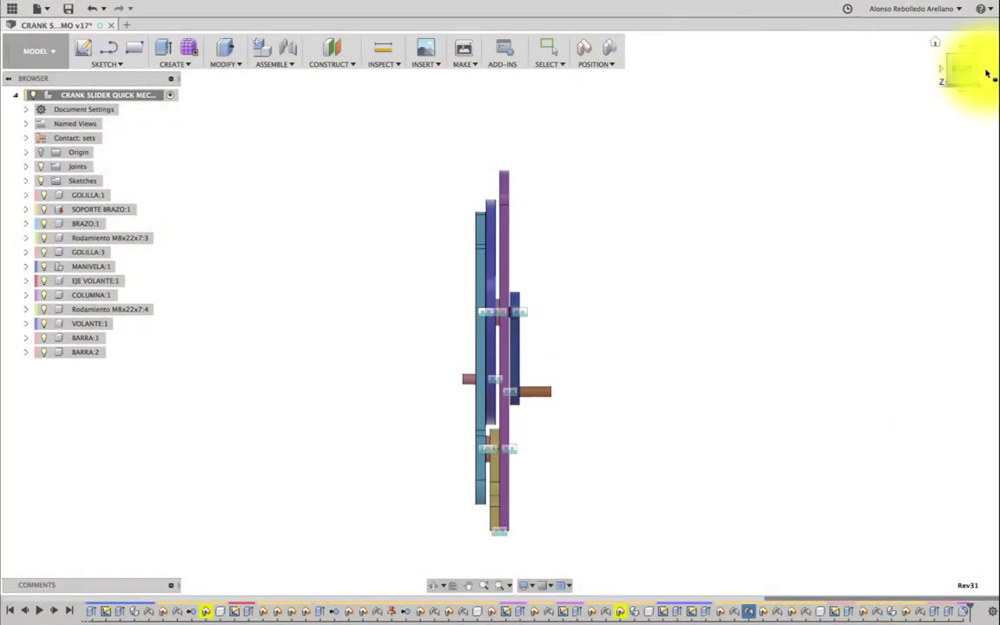
left_click(988, 75)
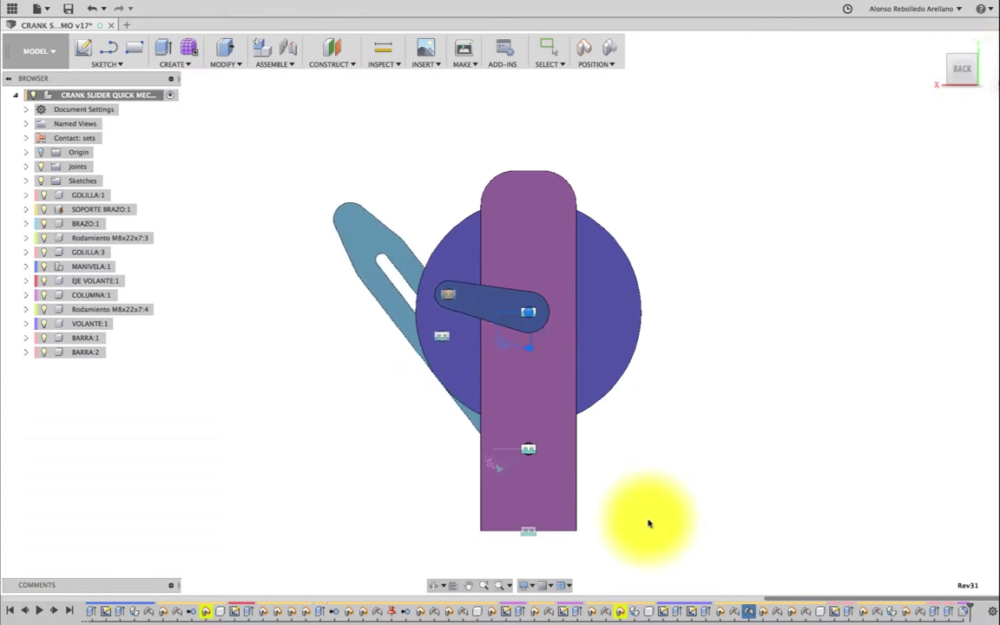
left_click(531, 589)
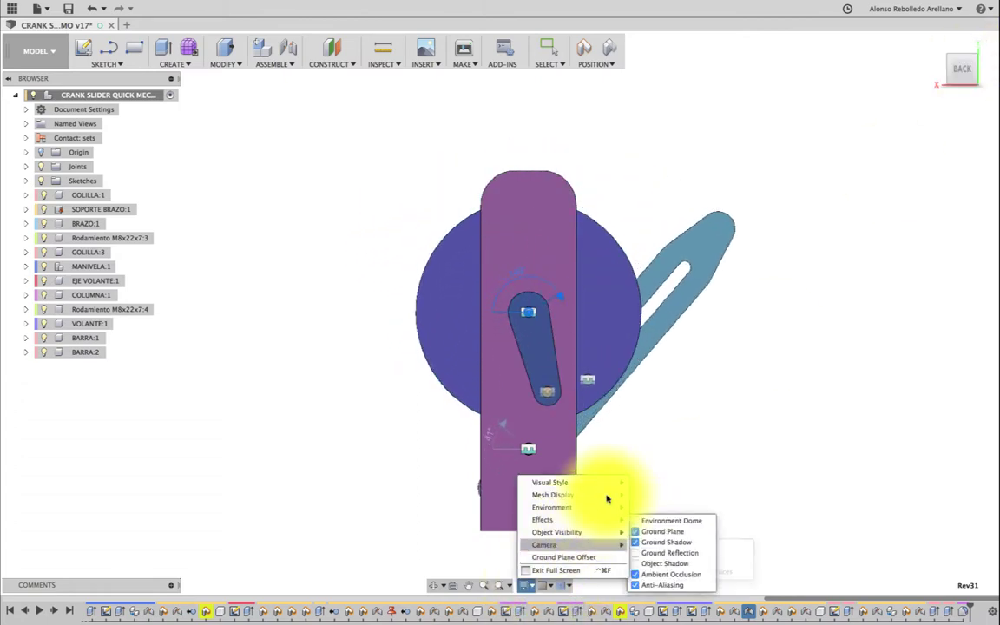
mouse_move(551, 483)
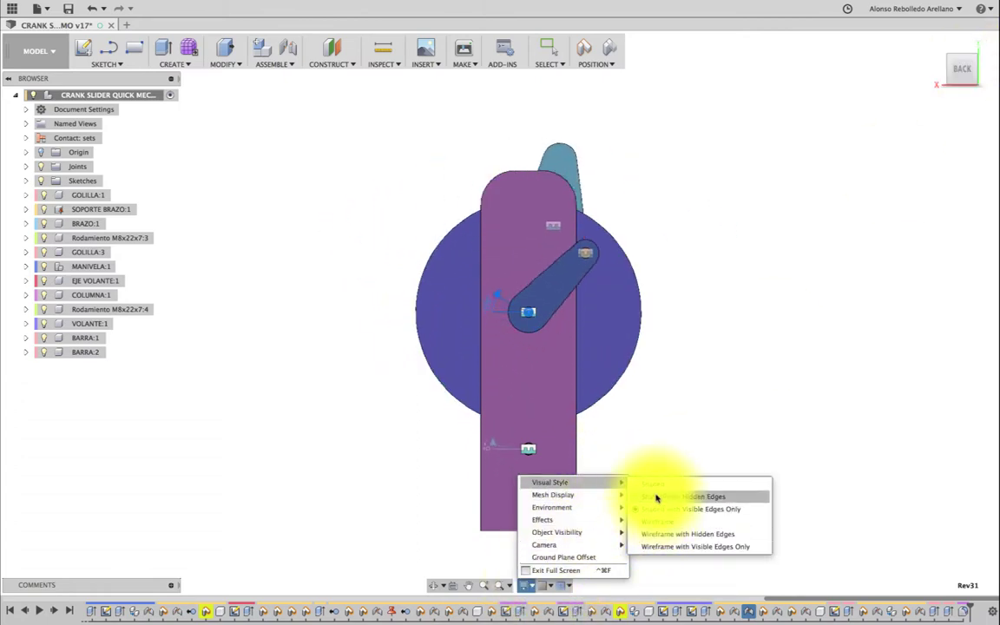
left_click(658, 496)
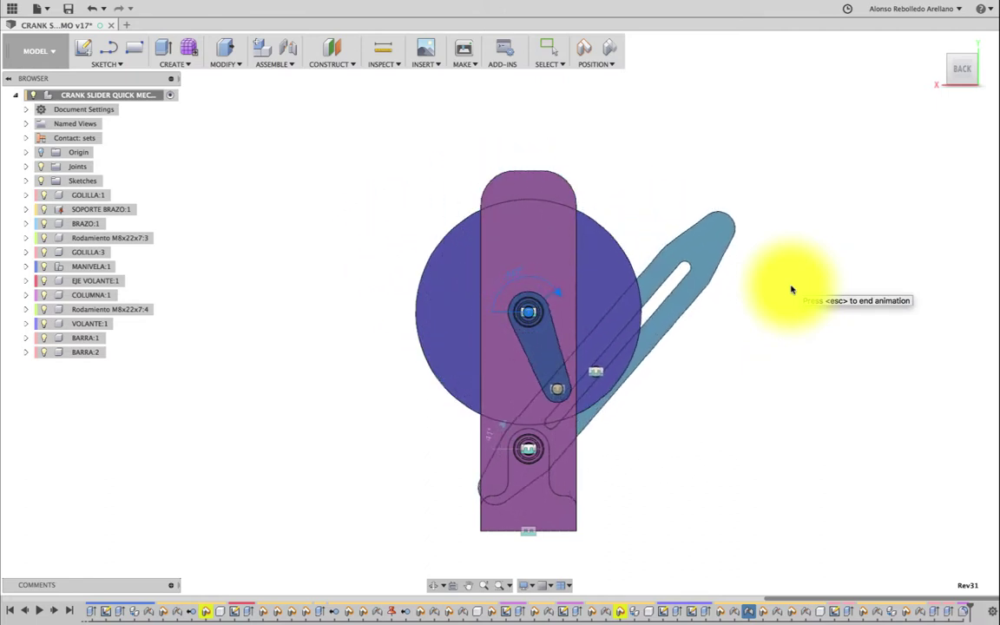
Step: Check the side and front views again, then settle on an angled 3D view
left_click(988, 78)
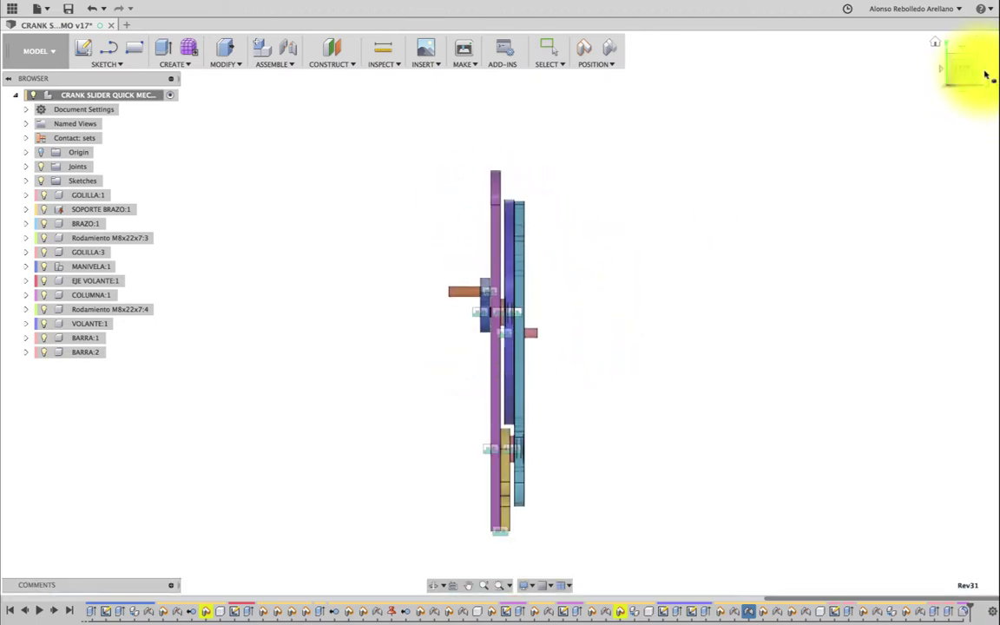
left_click(987, 75)
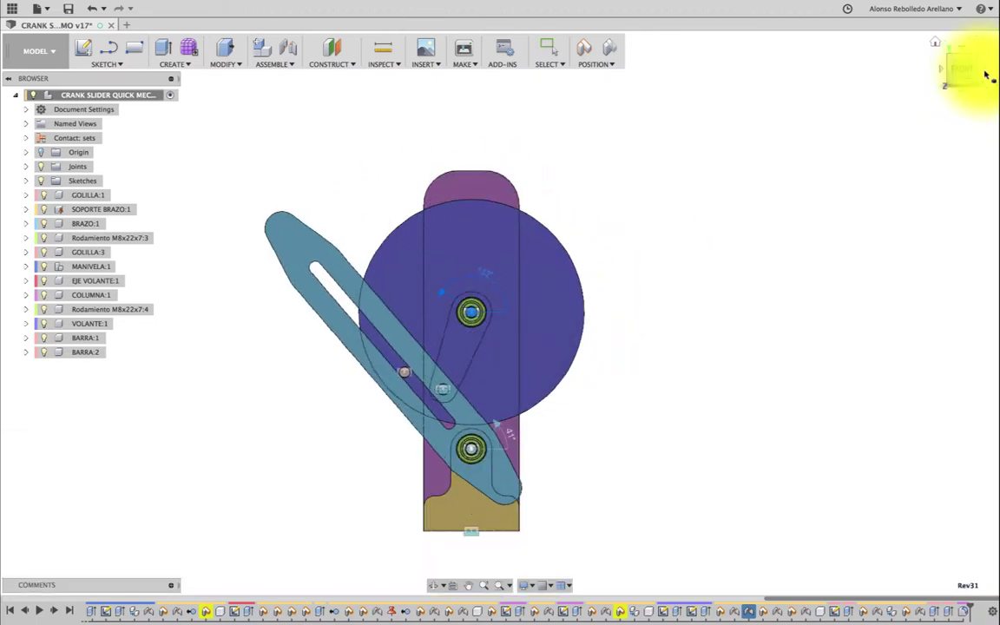
left_click(936, 41)
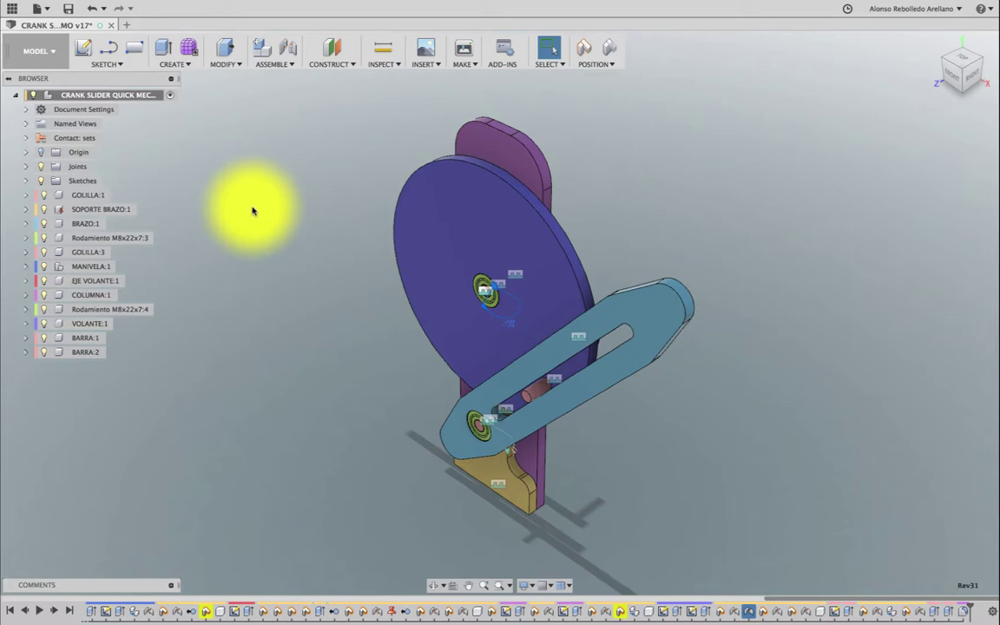
Step: Create a blank design and save it as TEST in the CRANK SLIDER QUICK folder
left_click(127, 25)
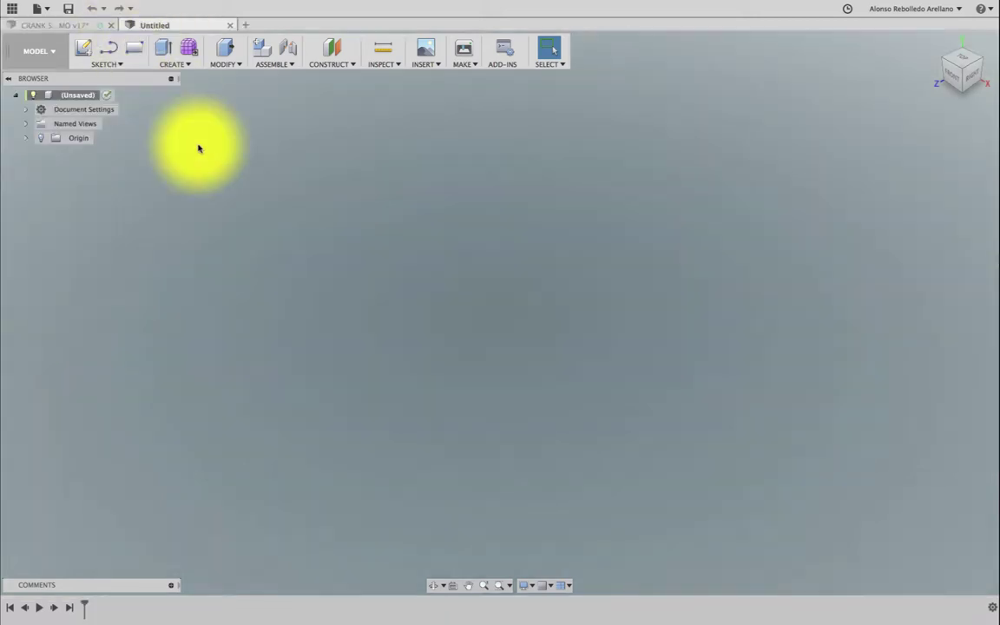
key("ctrl+s")
type("TEST")
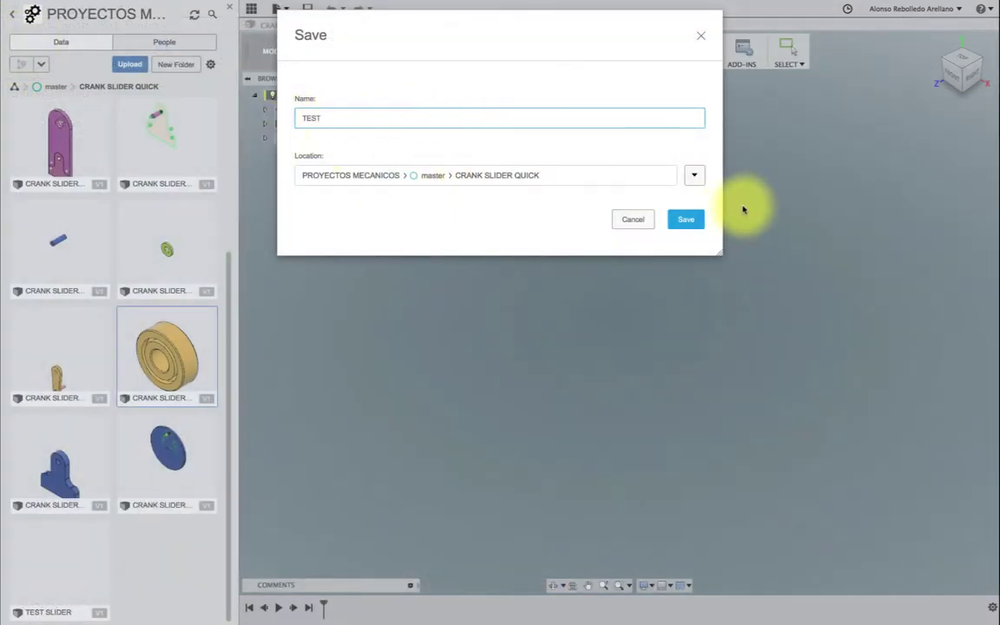
left_click(689, 221)
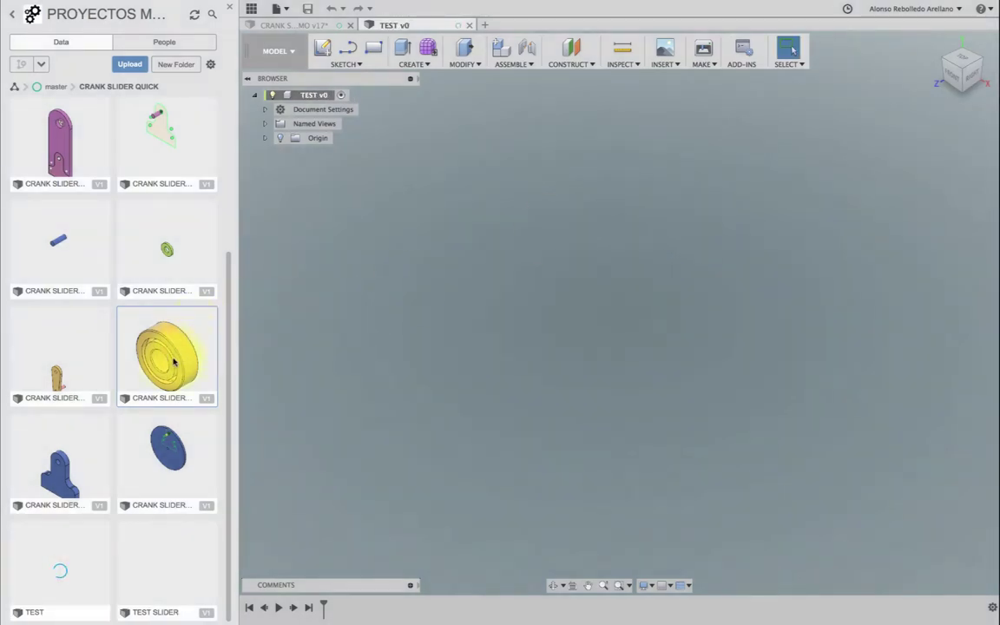
Step: Insert the Rodamiento M8x22x7 bearing and switch the display to visible edges only
right_click(173, 364)
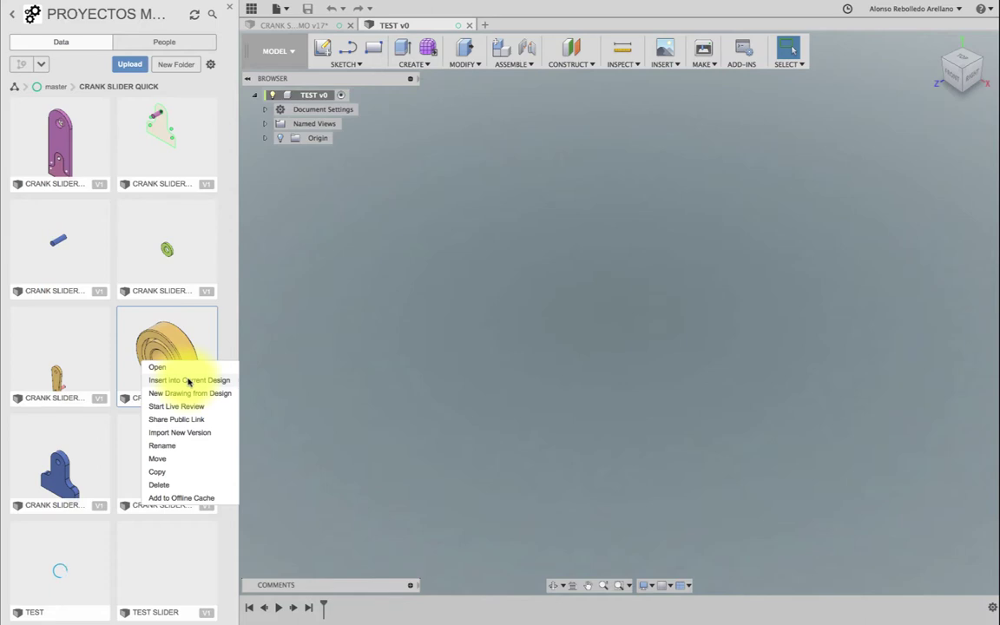
left_click(190, 382)
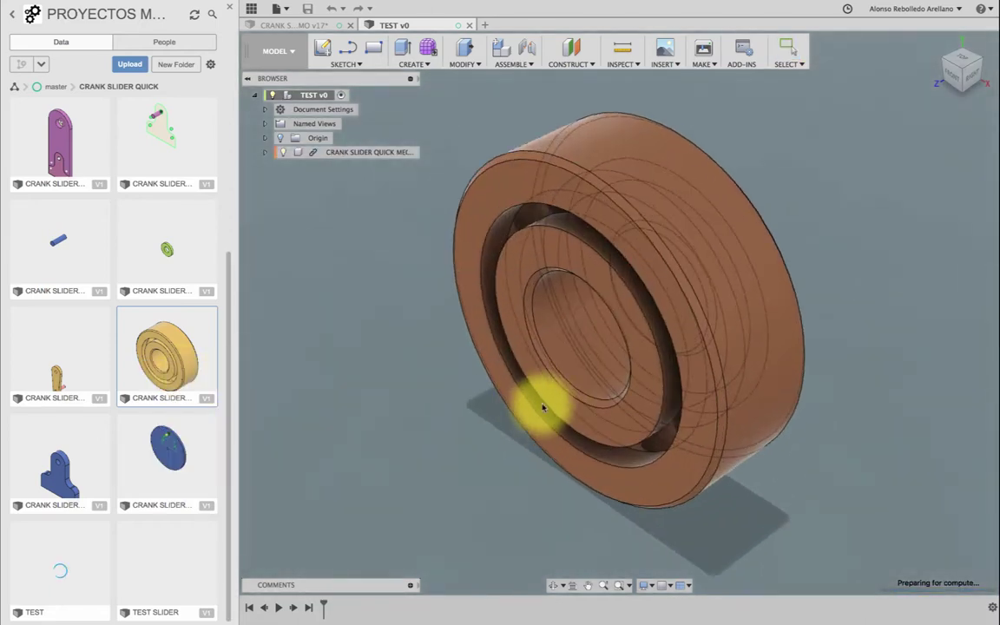
left_click(782, 338)
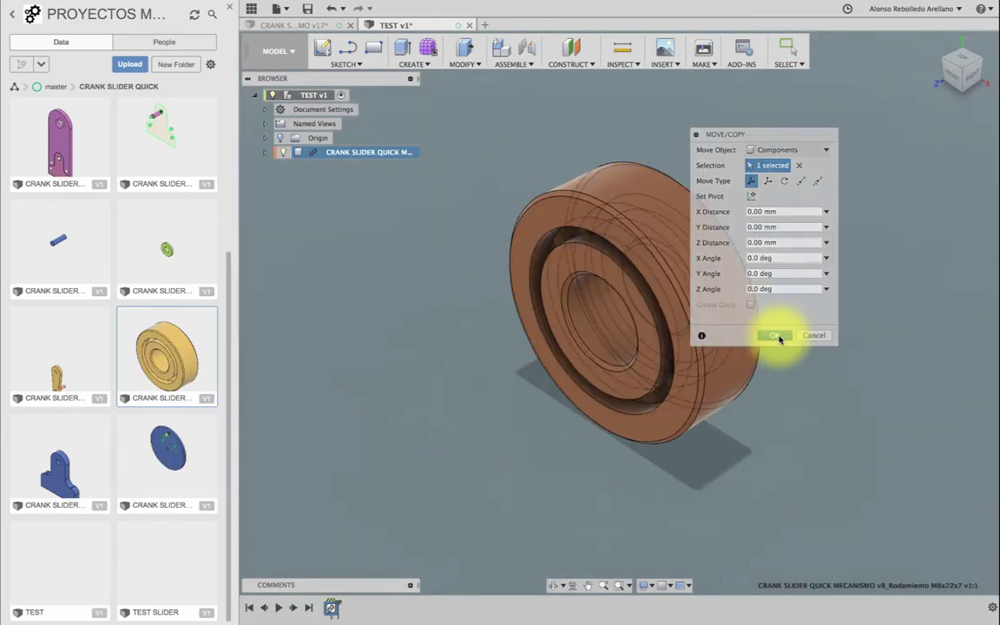
left_click(647, 587)
mouse_move(686, 483)
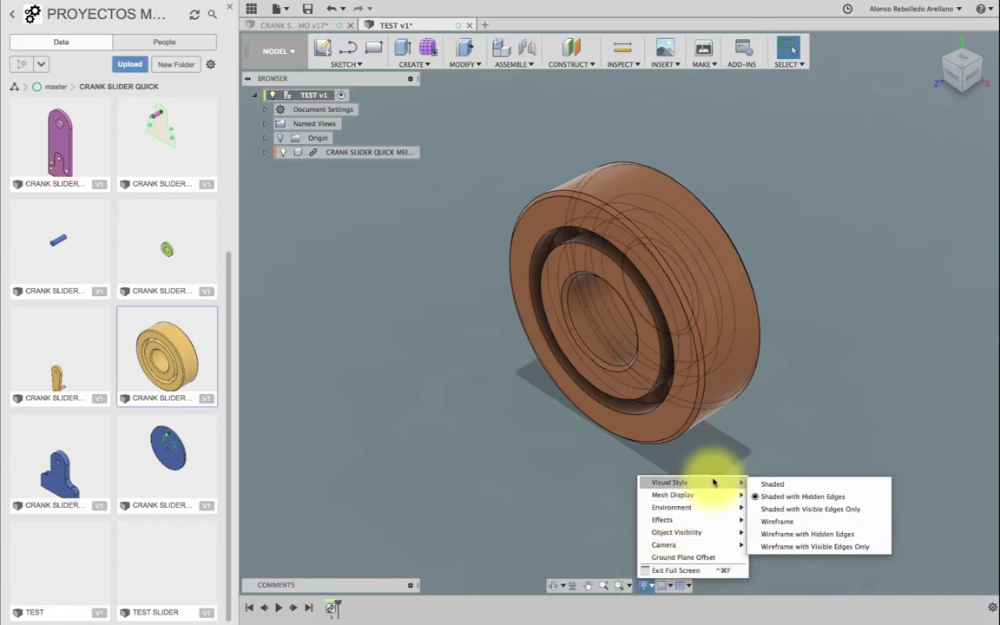
left_click(765, 510)
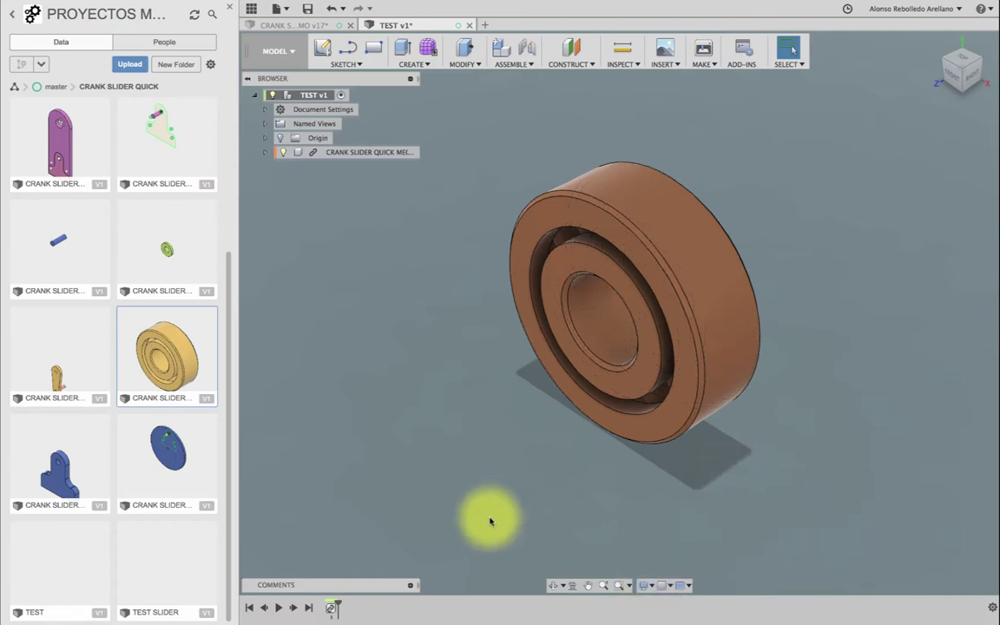
scroll(490, 521, "down", 5)
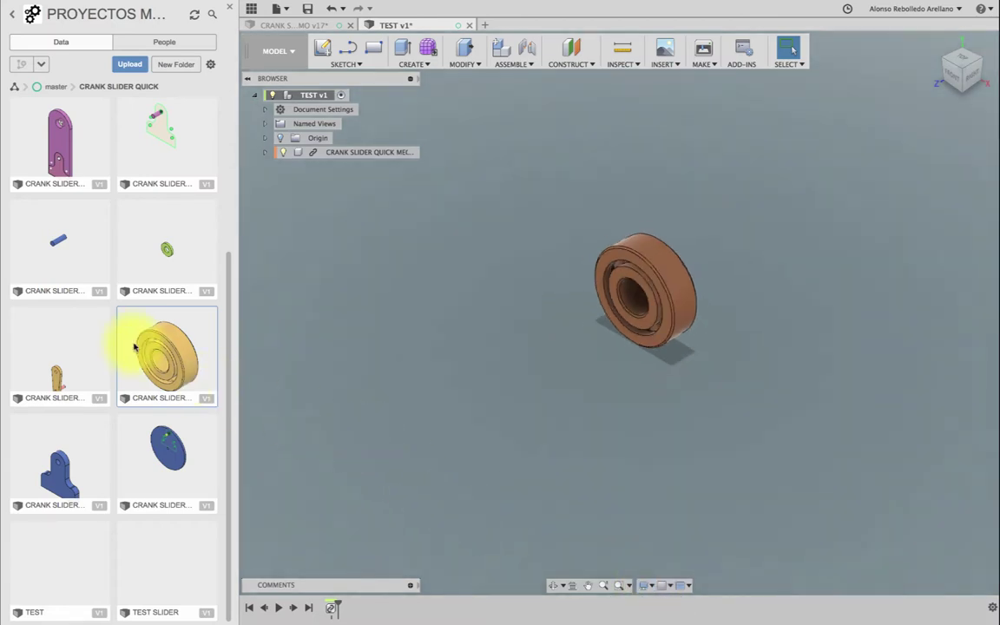
scroll(135, 347, "up", 2)
scroll(104, 312, "up", 3)
Step: Insert the COLUMNA VOLANTE plate and hide the origin planes and sketches
right_click(84, 294)
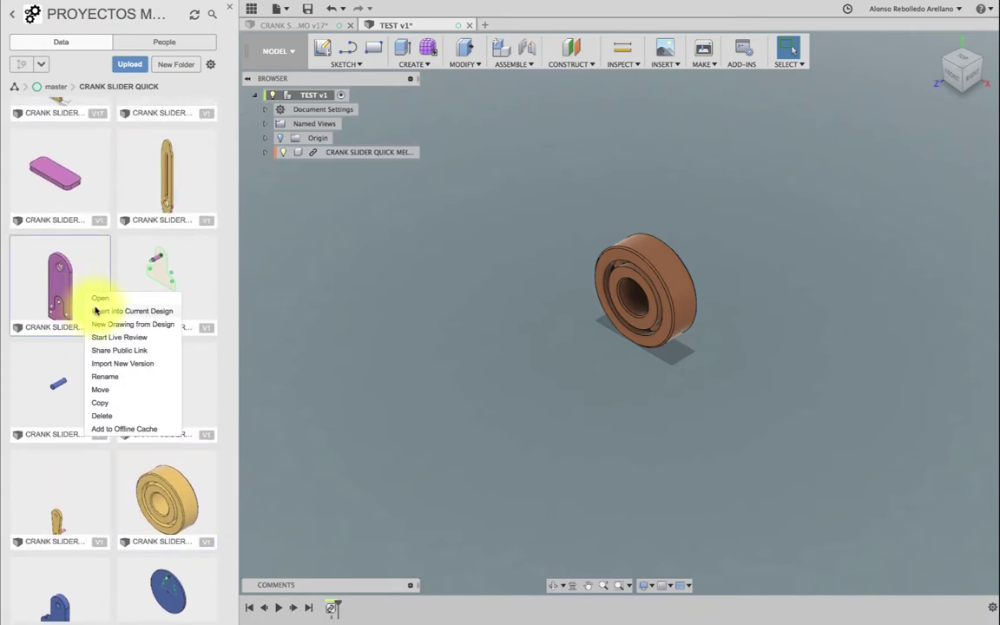
left_click(100, 312)
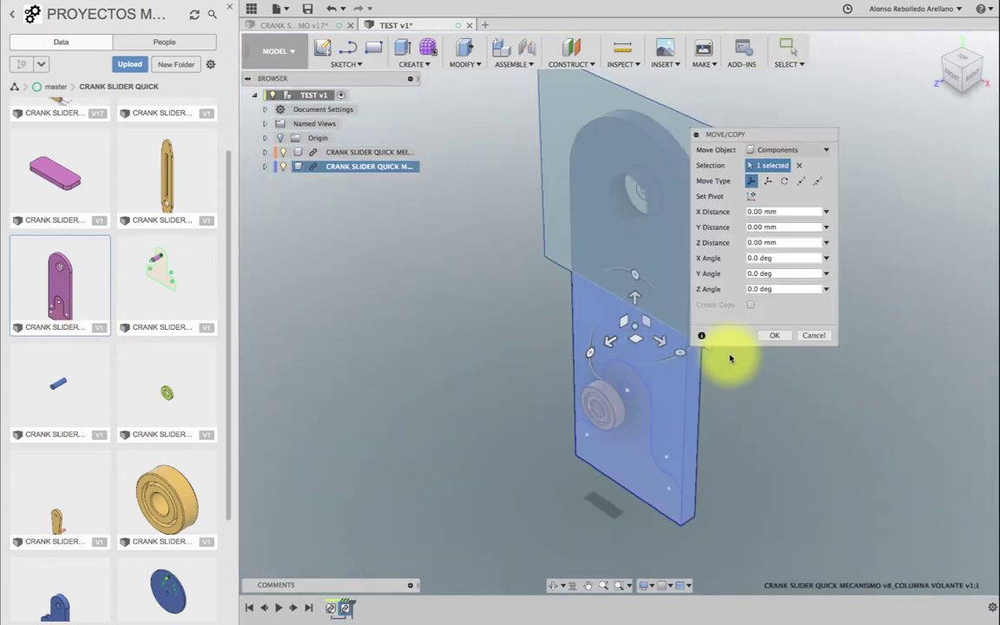
left_click(773, 335)
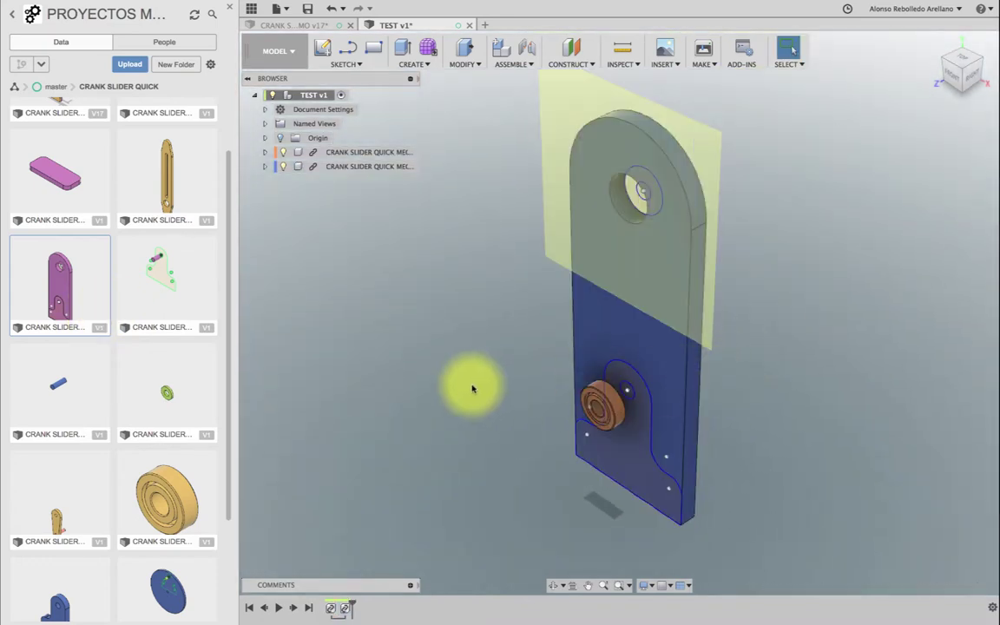
left_click(647, 585)
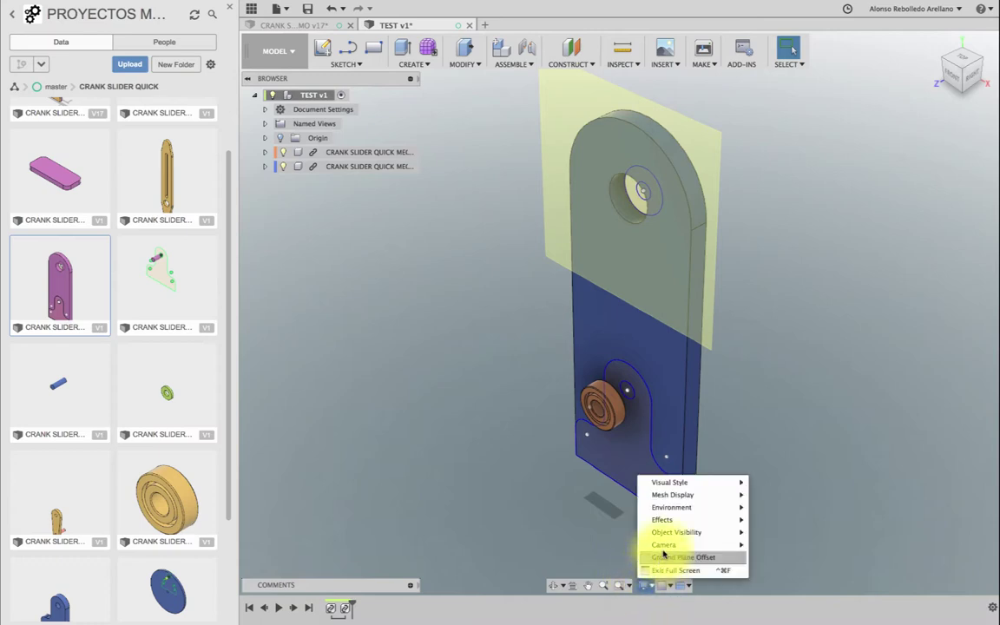
mouse_move(676, 532)
left_click(756, 518)
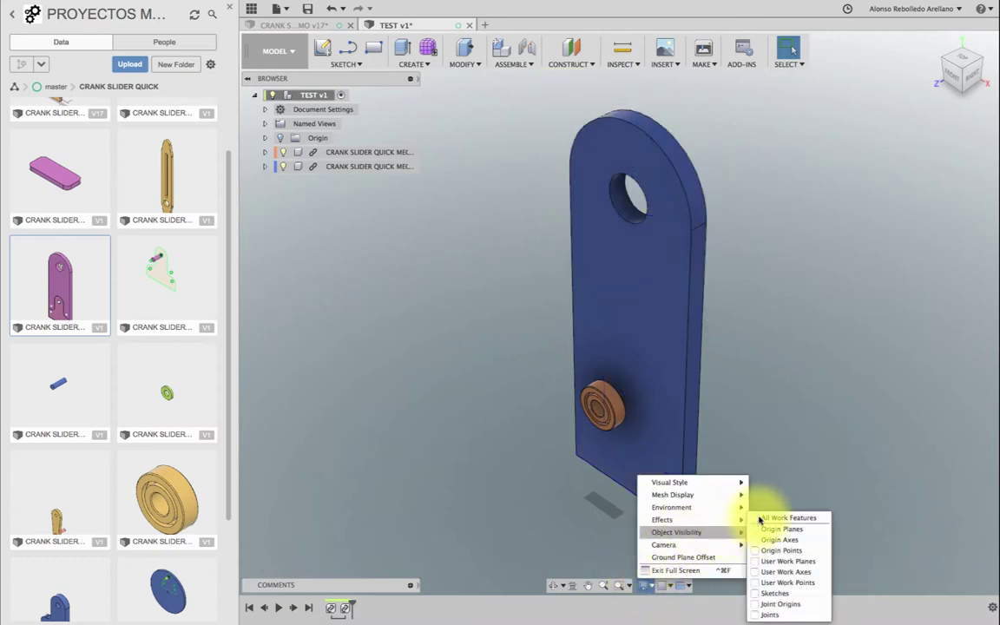
left_click(510, 486)
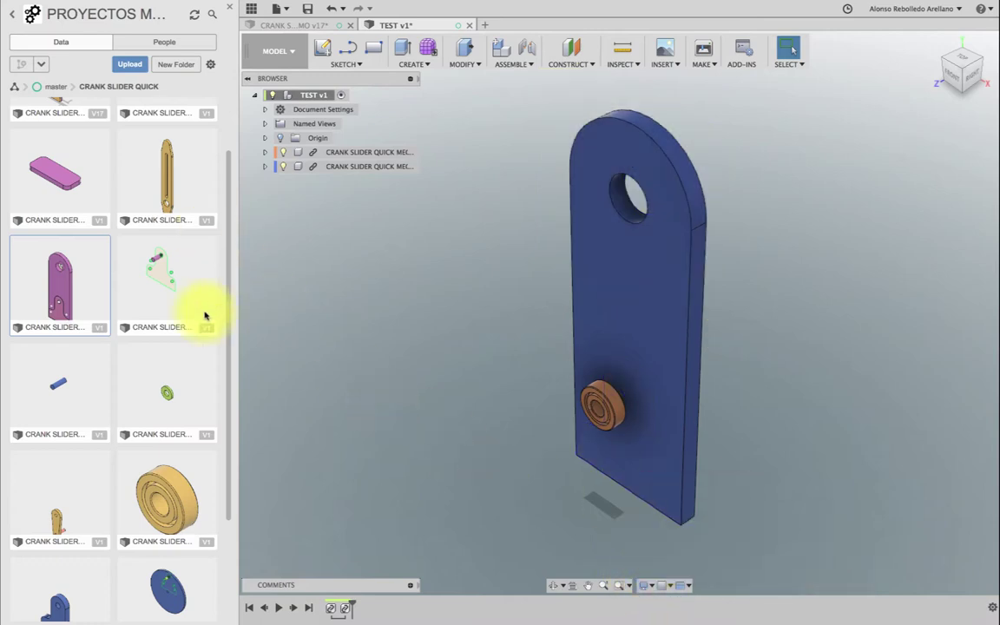
scroll(135, 405, "down", 2)
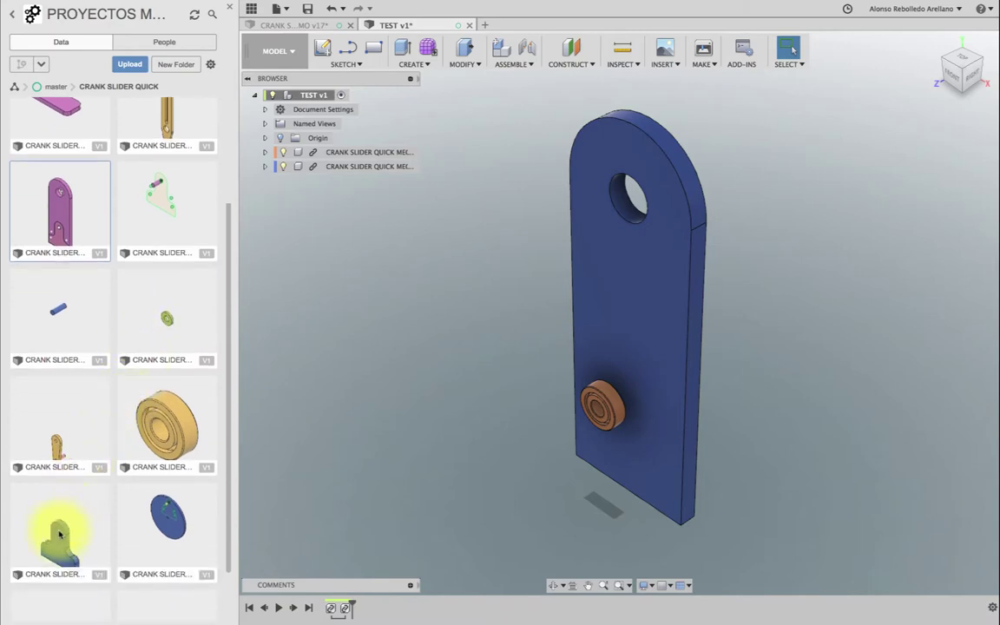
Step: Insert the SOPORTE BRAZO bracket into the TEST design
right_click(59, 534)
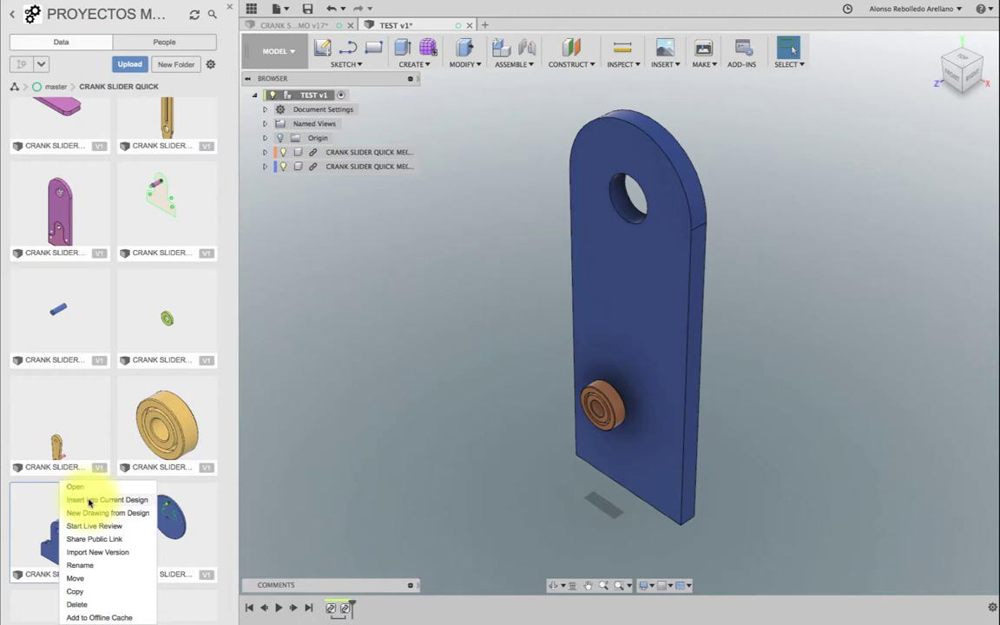
left_click(89, 502)
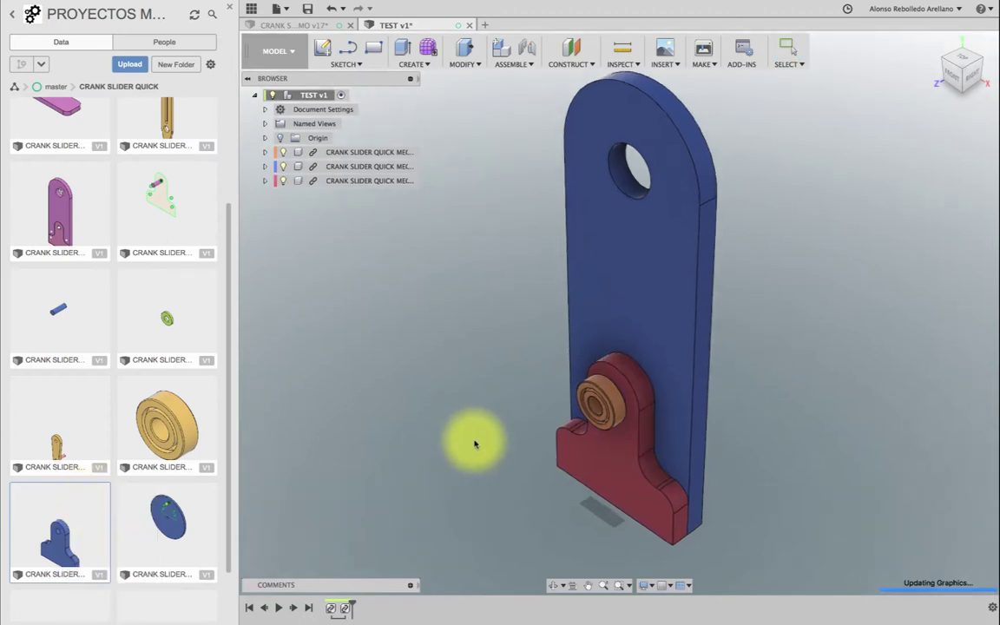
left_click(786, 336)
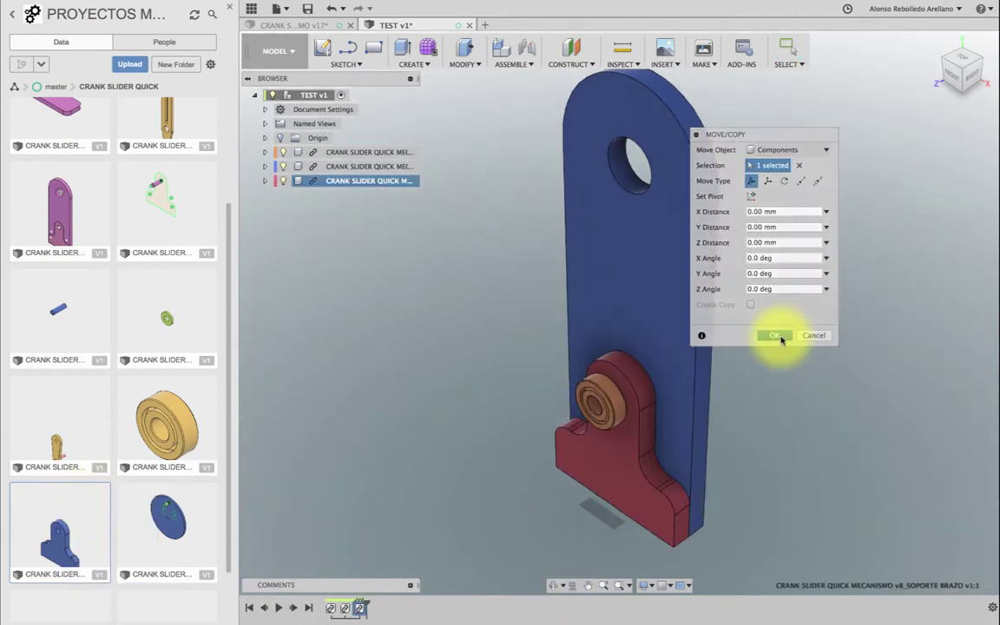
Step: Move the bearing left and the red bracket up-left, clear of the blue plate
left_click_drag(618, 404, 497, 412)
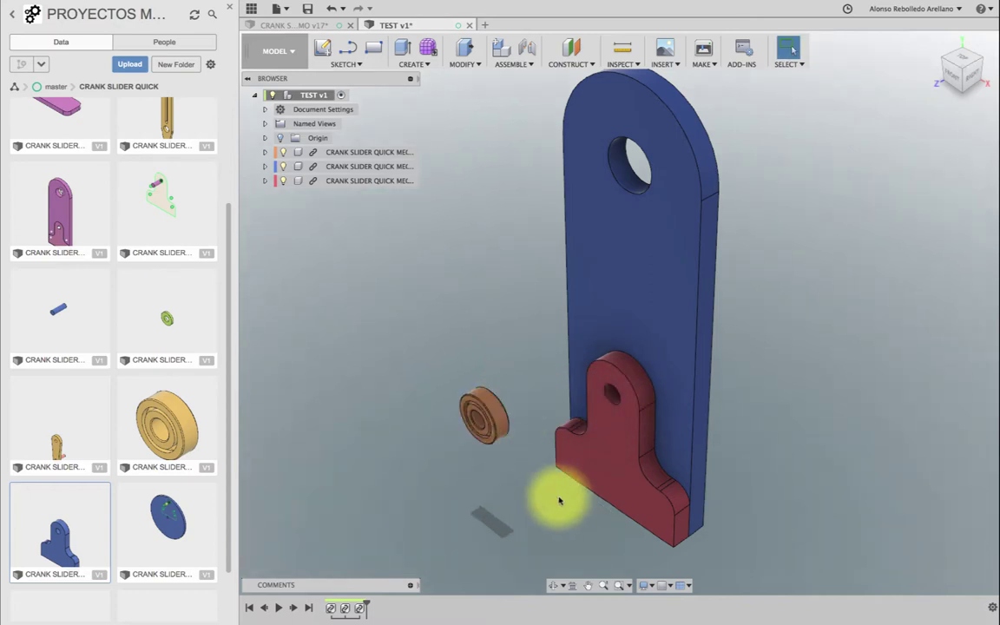
left_click(553, 589)
left_click_drag(632, 441, 822, 422)
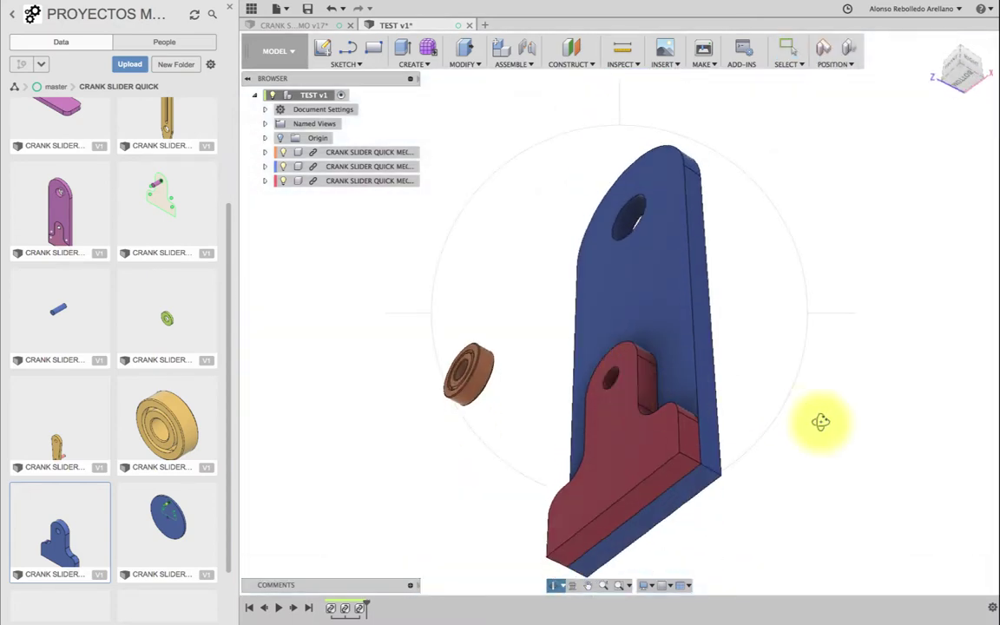
left_click_drag(682, 487, 526, 263)
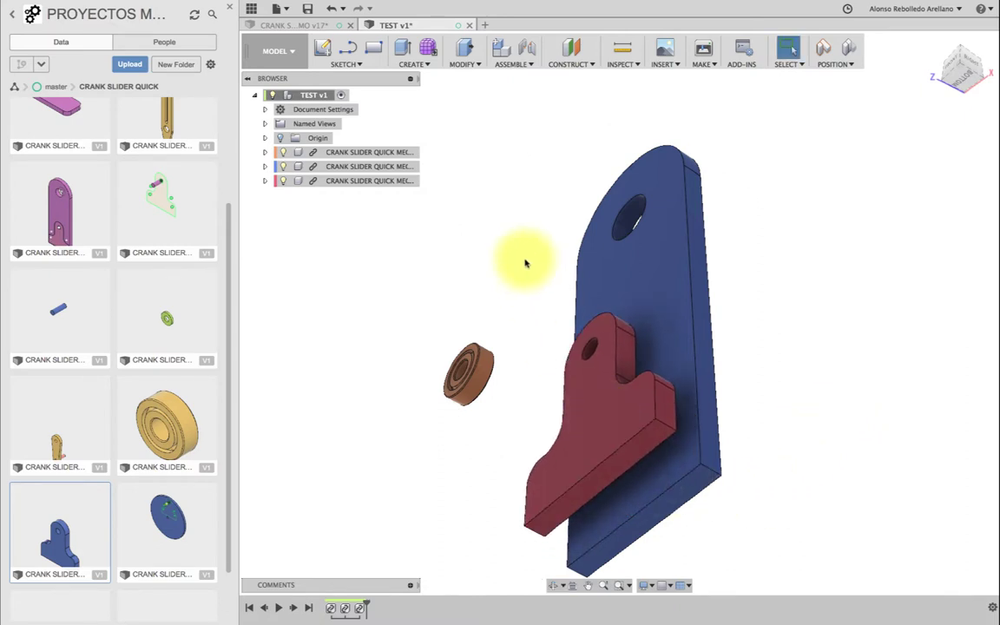
Step: Join the red bracket's bottom edge rigidly to the blue plate's bottom edge
key("j")
left_click(521, 320)
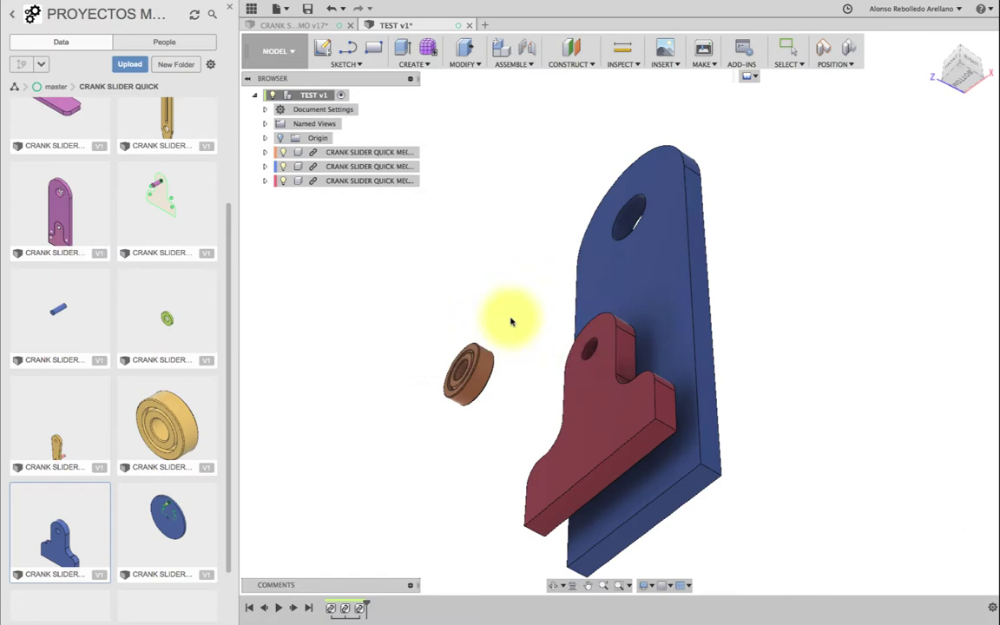
left_click(605, 489)
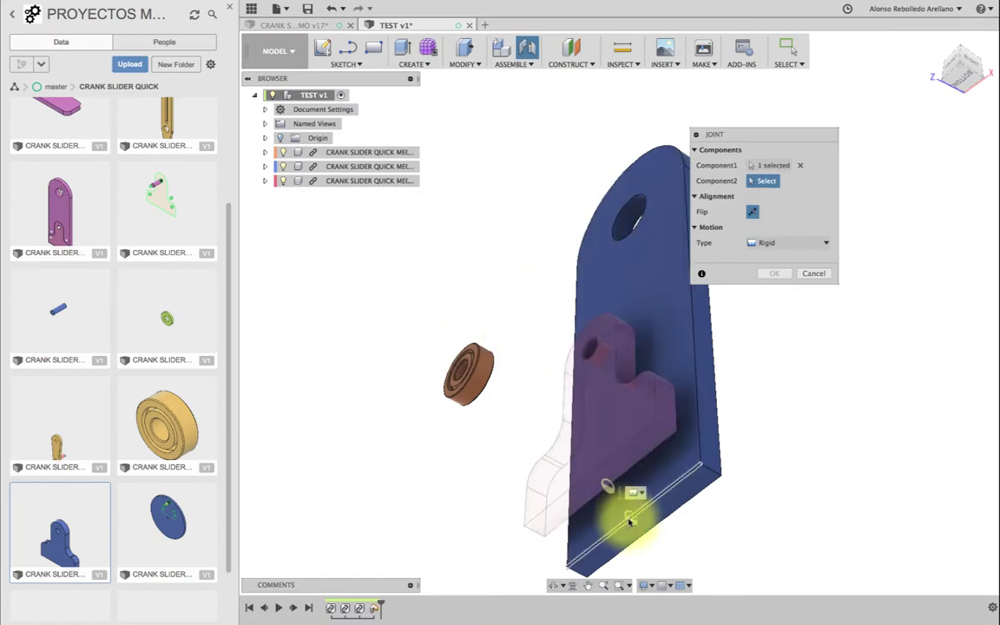
left_click(627, 519)
left_click(774, 351)
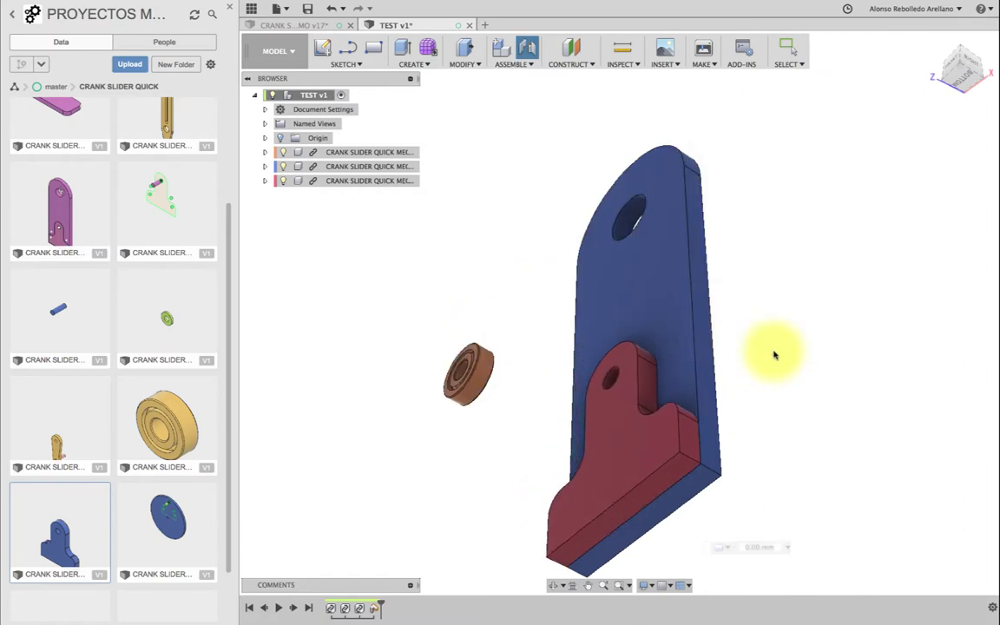
Step: Ground the COLUMNA VOLANTE plate component so it stays fixed
right_click(666, 318)
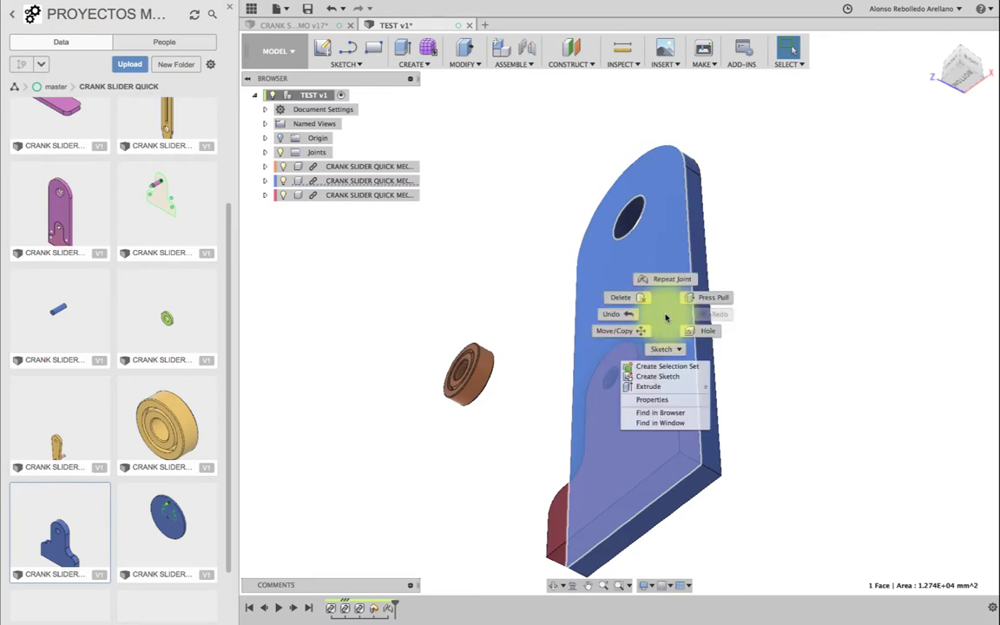
left_click(491, 251)
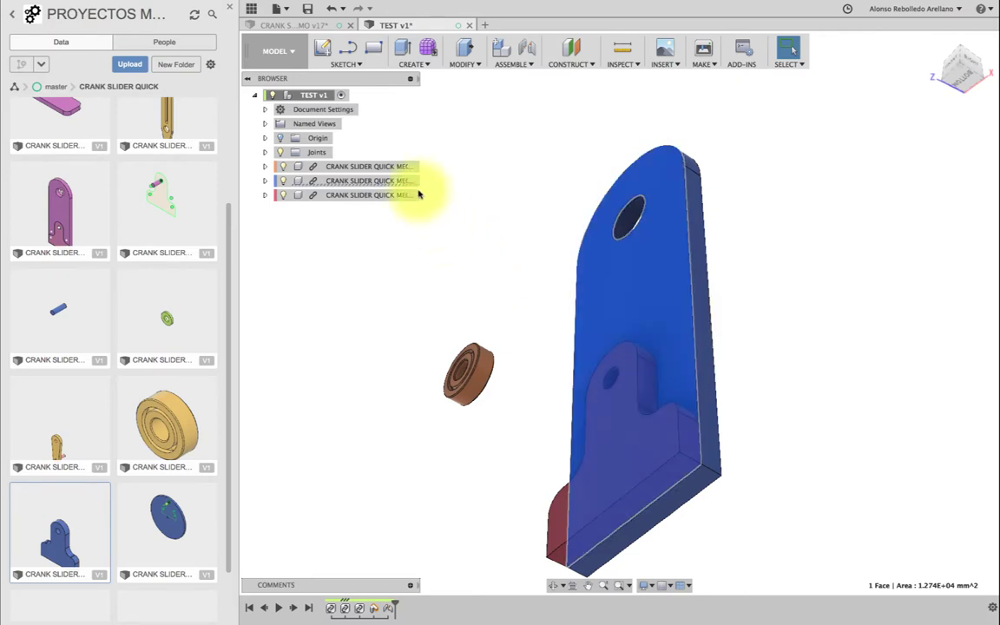
left_click(385, 166)
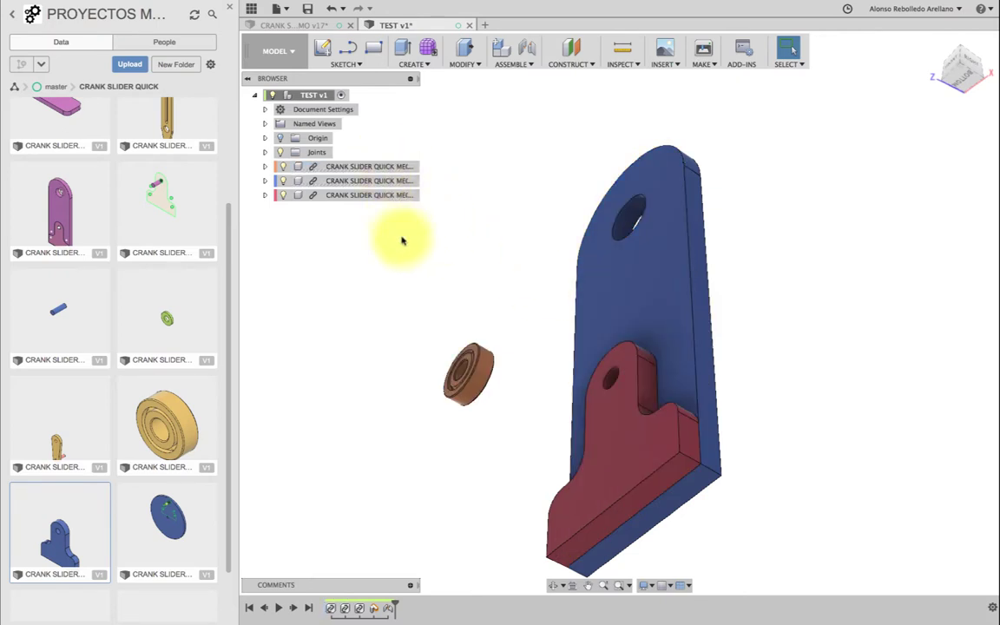
left_click(606, 295)
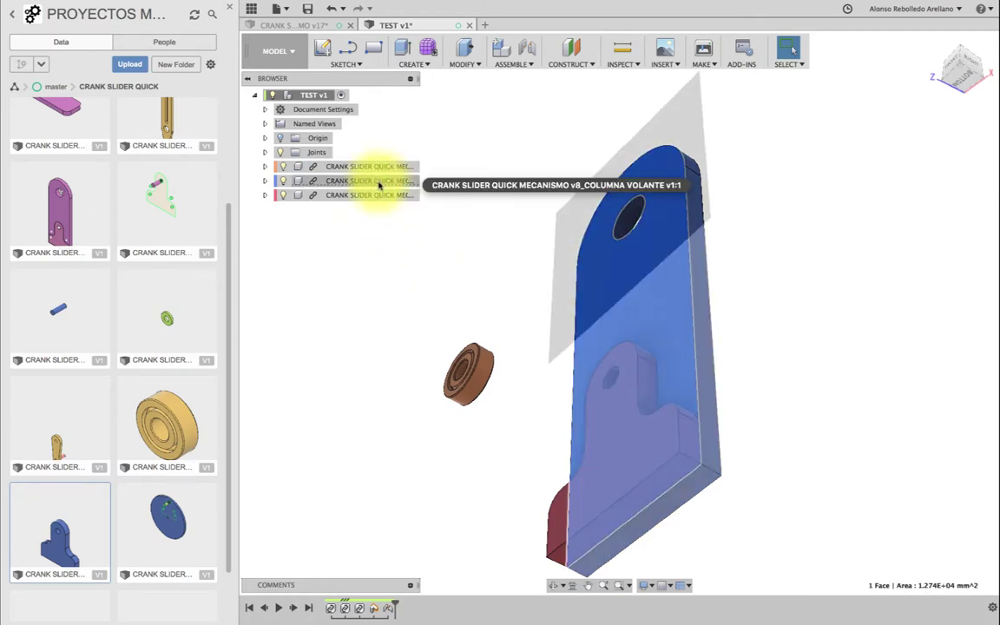
left_click(379, 182)
right_click(379, 183)
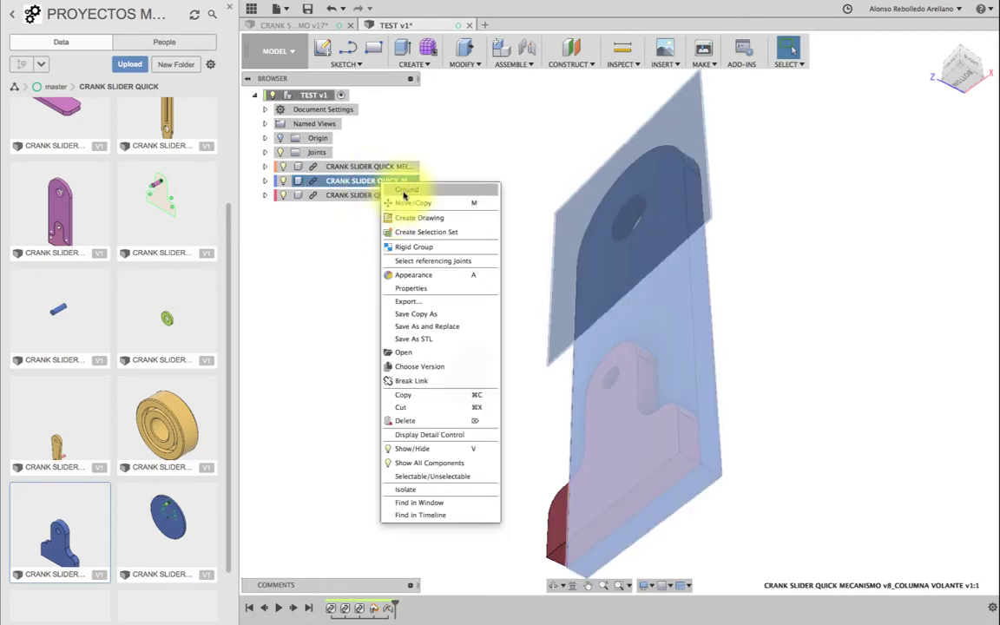
left_click(467, 253)
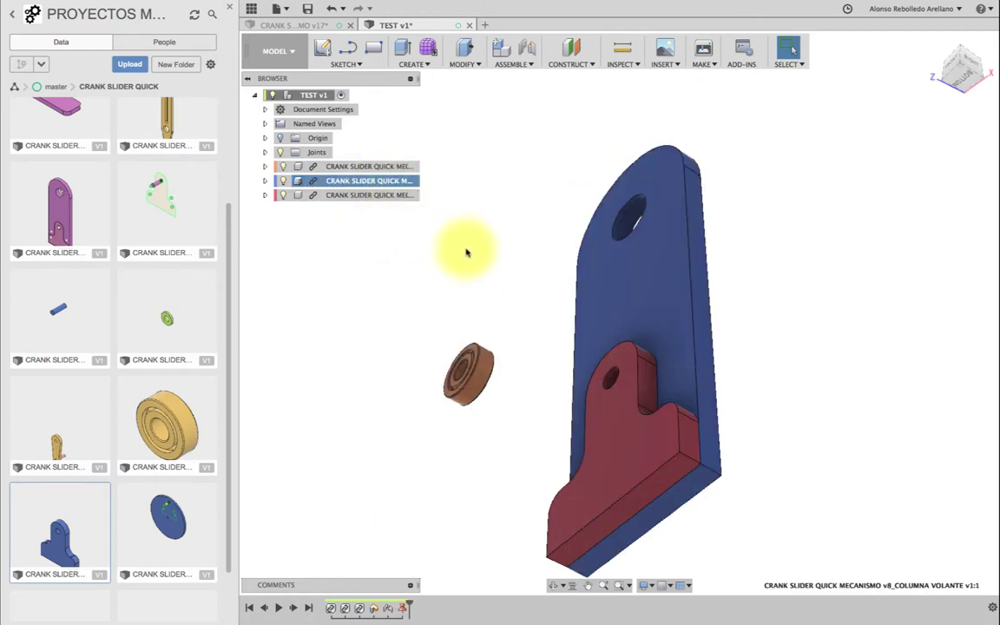
left_click(549, 589)
left_click_drag(474, 469, 496, 541)
left_click_drag(496, 502, 486, 504)
scroll(168, 417, "up", 3)
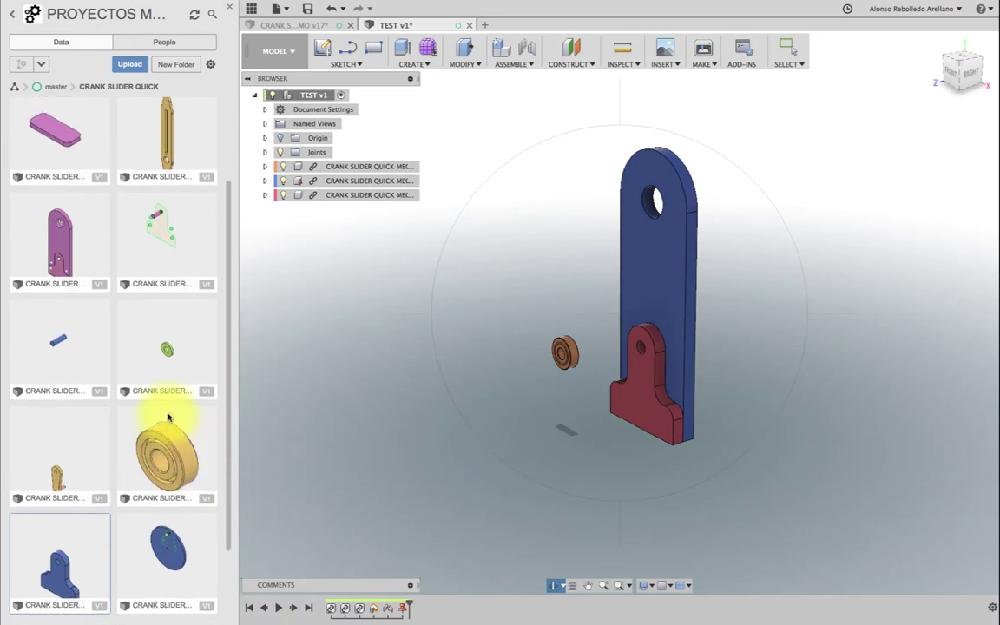
Step: Insert the purple slotted link into the TEST design
right_click(163, 229)
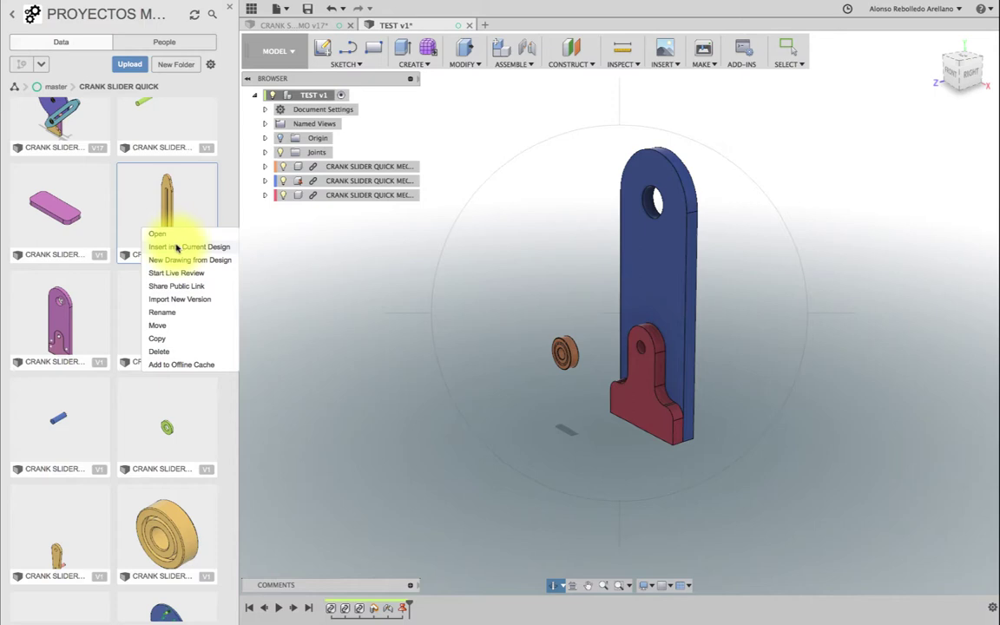
left_click(176, 249)
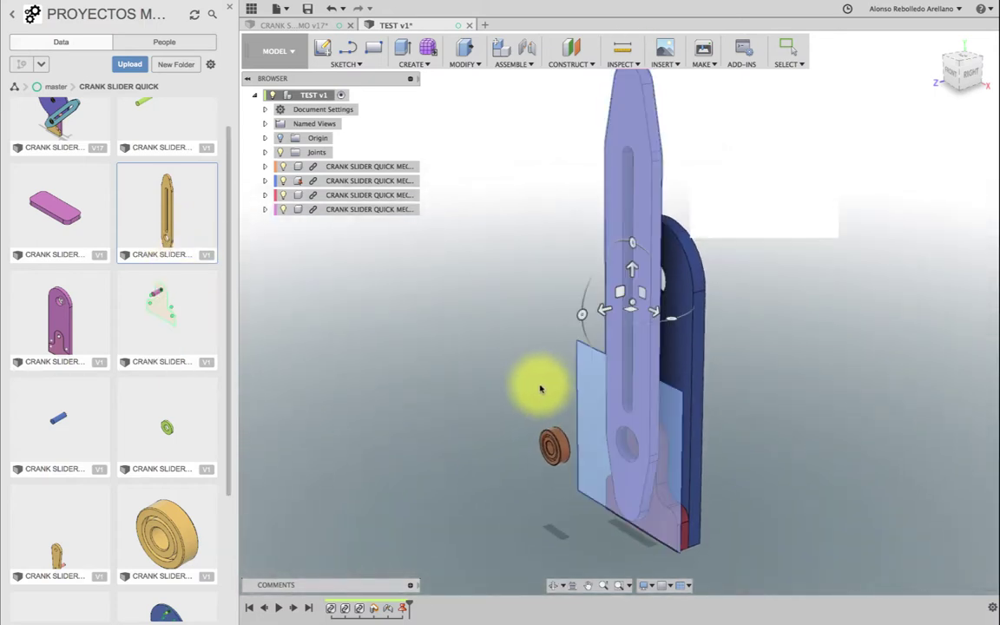
left_click(770, 335)
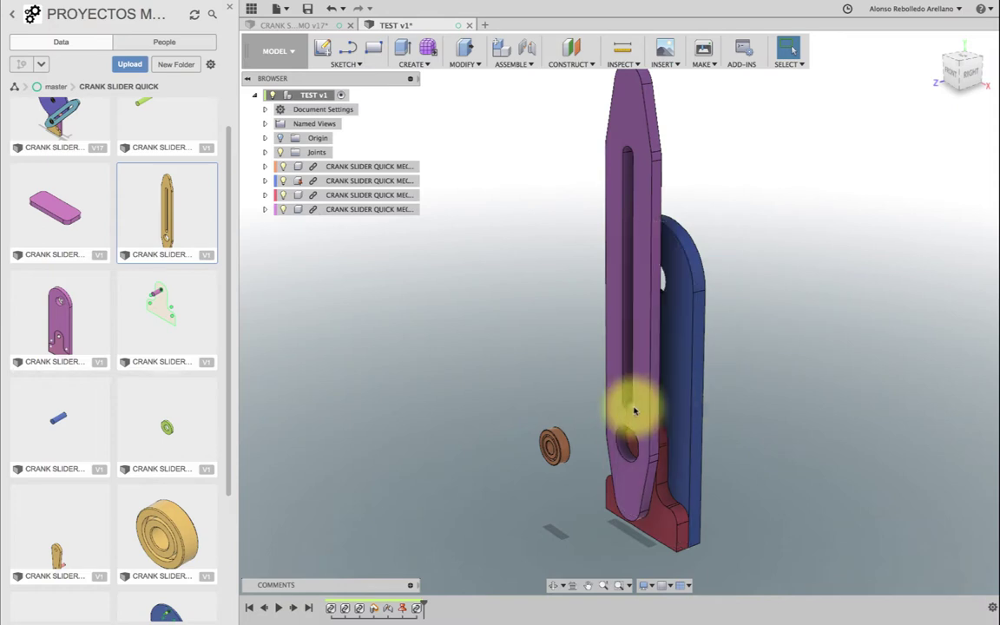
Step: Move the slotted link left of the plate, next to the bearing
left_click_drag(635, 411, 476, 431)
scroll(484, 438, "up", 2)
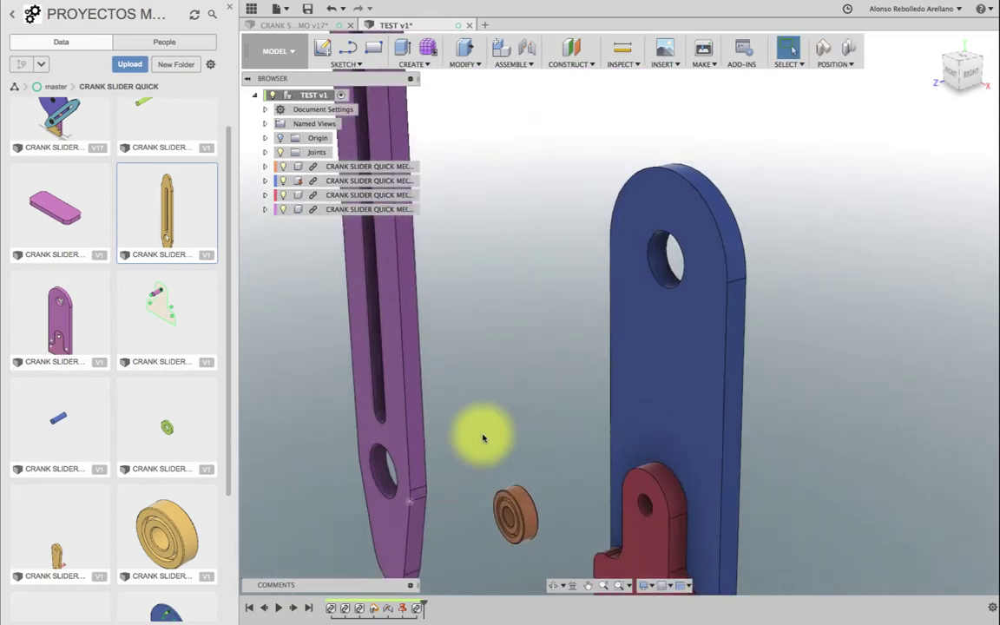
middle_click_drag(483, 438, 539, 534, "shift")
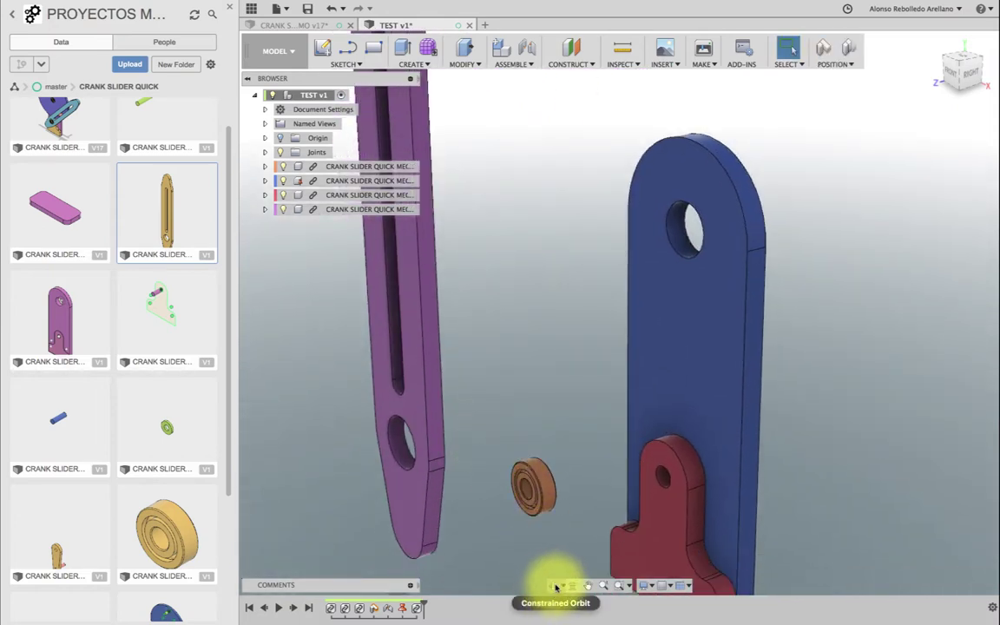
mouse_move(546, 553)
left_mouse_down()
mouse_move(500, 409)
mouse_move(453, 405)
mouse_move(586, 464)
left_mouse_up()
scroll(585, 453, "up", 2)
scroll(585, 453, "up", 1)
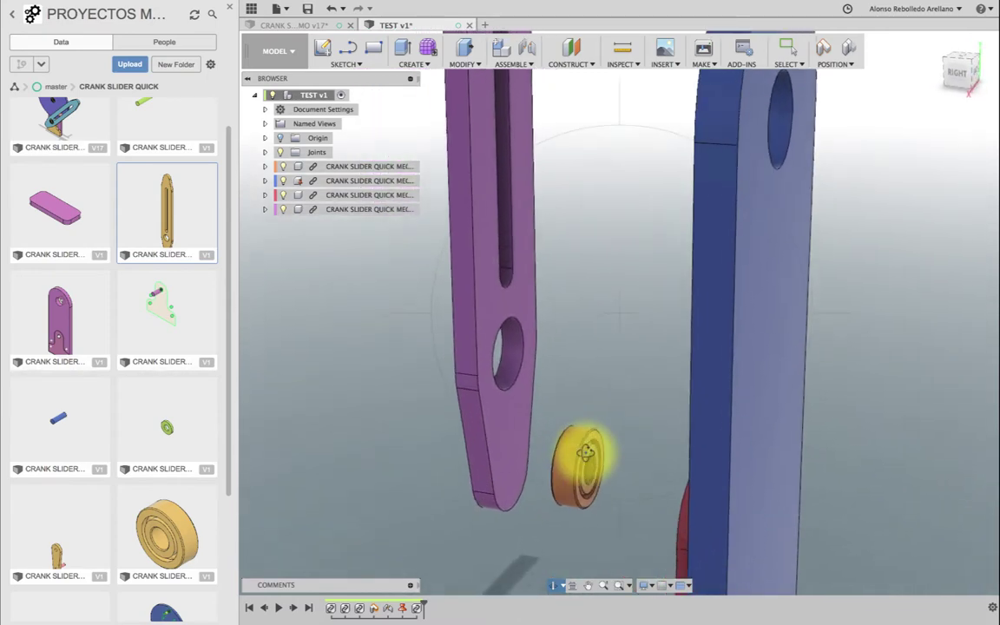
scroll(586, 452, "up", 2)
scroll(585, 453, "down", 2, "shift")
scroll(586, 452, "down", 2, "shift")
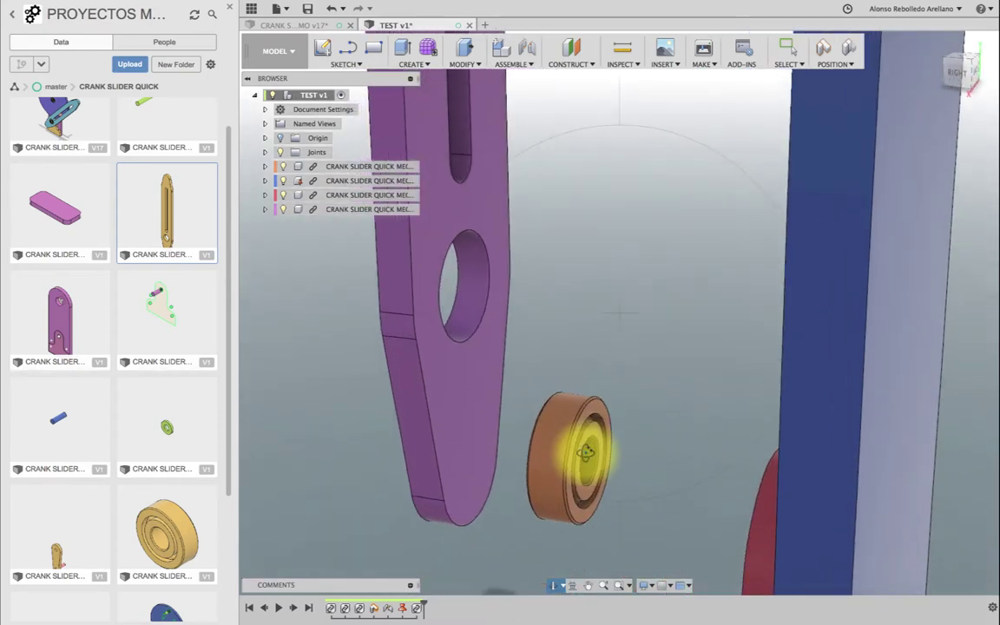
left_click_drag(586, 453, 595, 459)
Step: Rigidly join the bearing's centre to the purple link's lower hole, then orbit to review
left_click(489, 321)
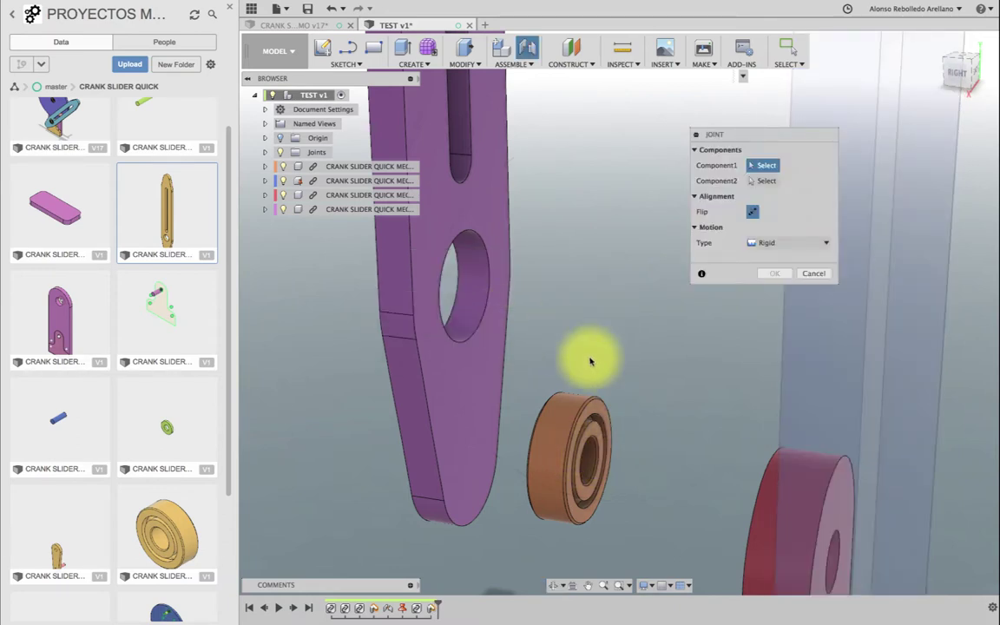
left_click(596, 403)
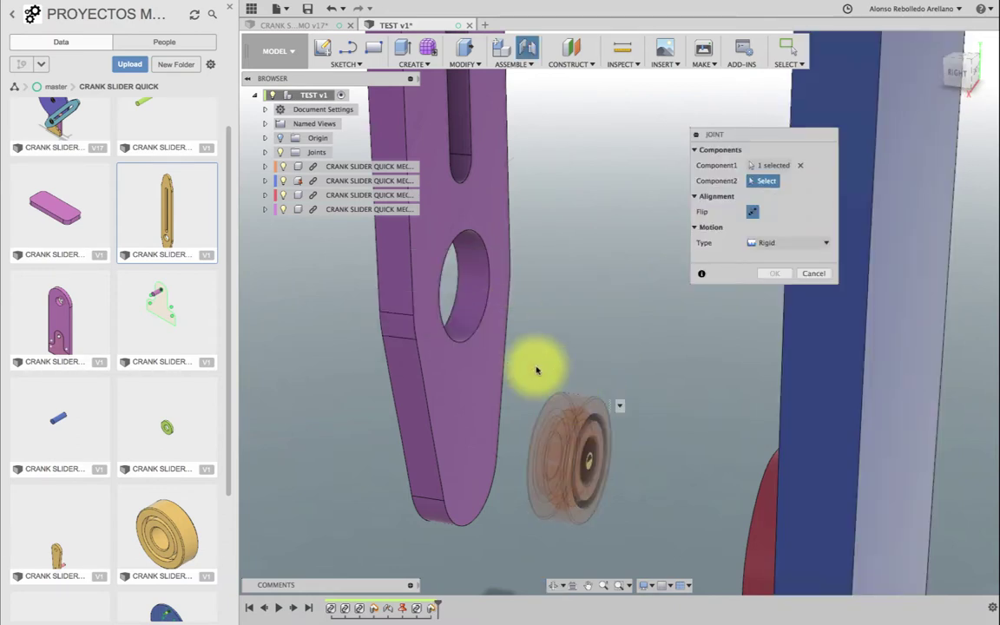
left_click(469, 339)
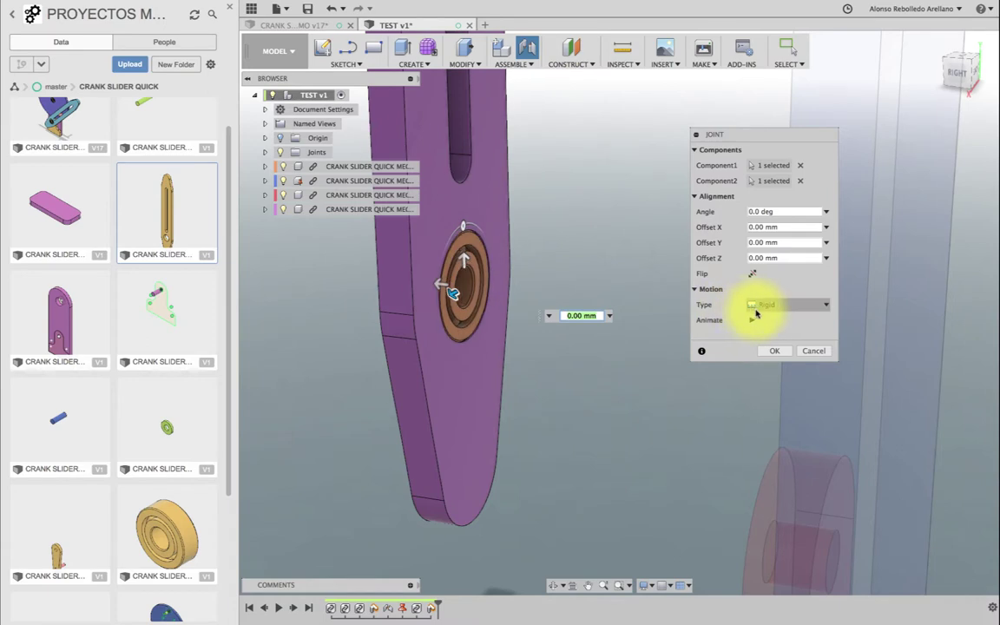
left_click(775, 351)
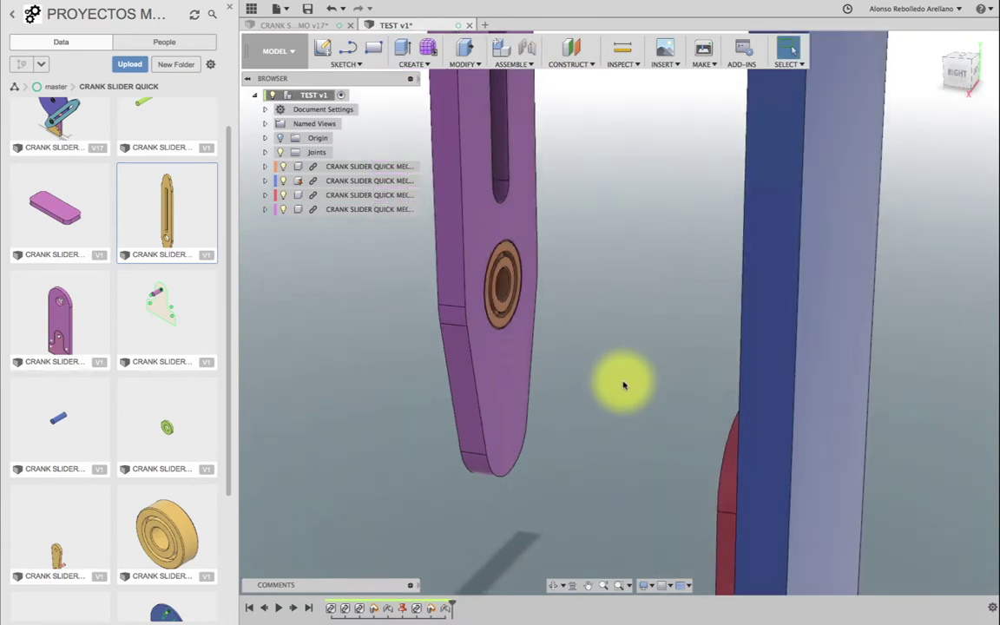
left_click(556, 586)
mouse_move(598, 402)
left_mouse_down()
mouse_move(642, 399)
mouse_move(587, 388)
left_mouse_up()
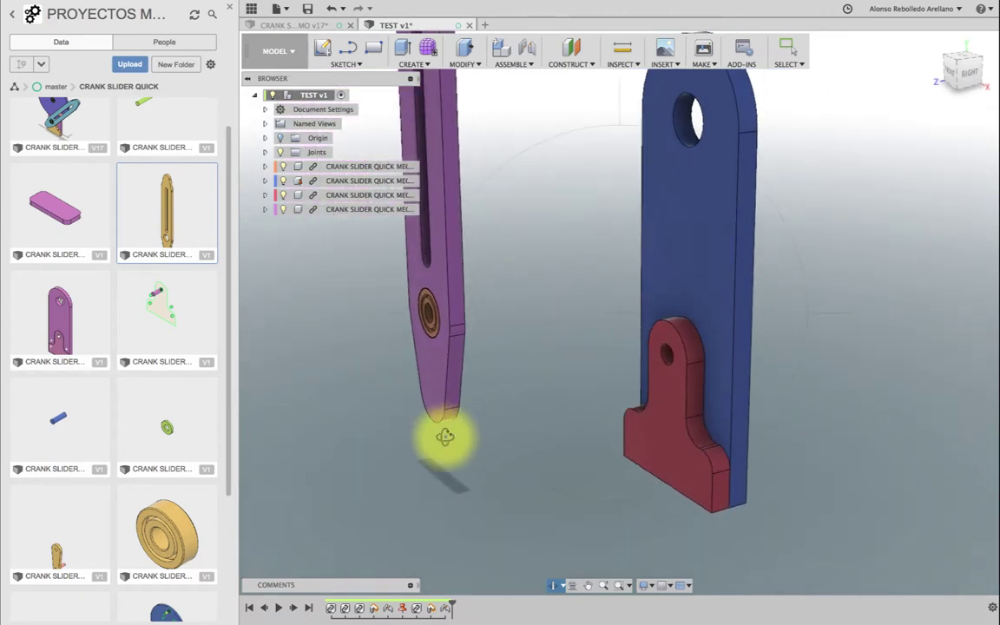
mouse_move(393, 431)
left_mouse_down()
mouse_move(482, 385)
mouse_move(509, 408)
mouse_move(574, 390)
mouse_move(570, 413)
mouse_move(623, 471)
mouse_move(572, 473)
left_mouse_up()
left_click(556, 588)
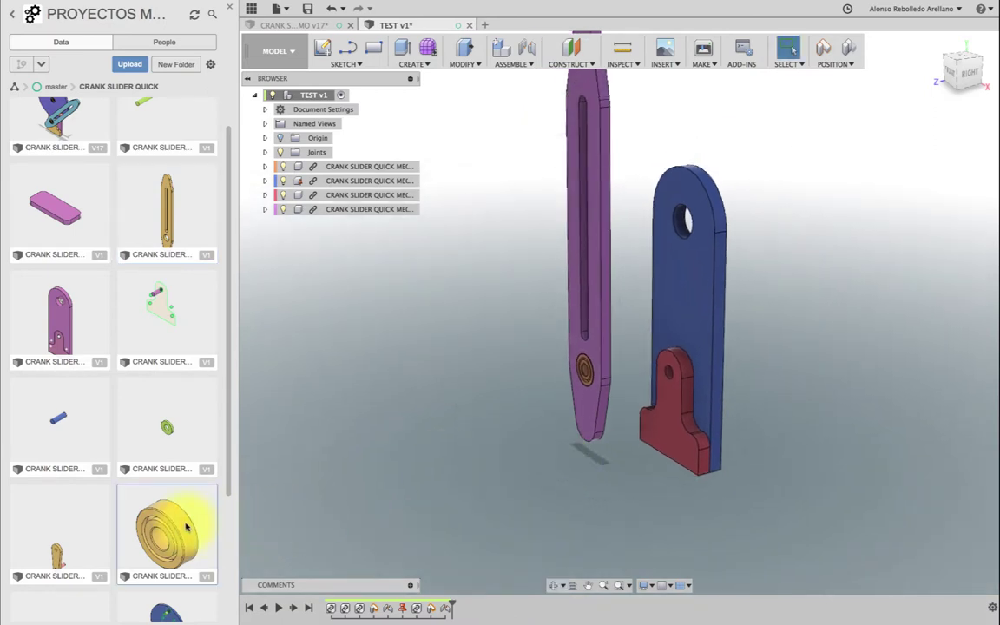
Step: Insert a second bearing and place it above the blue plate
right_click(147, 482)
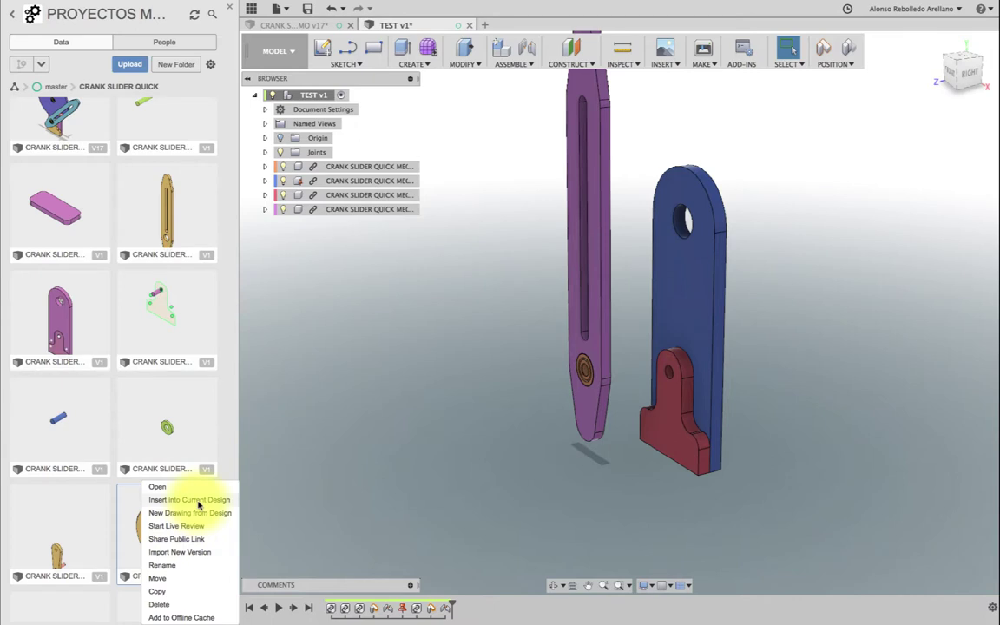
left_click(199, 502)
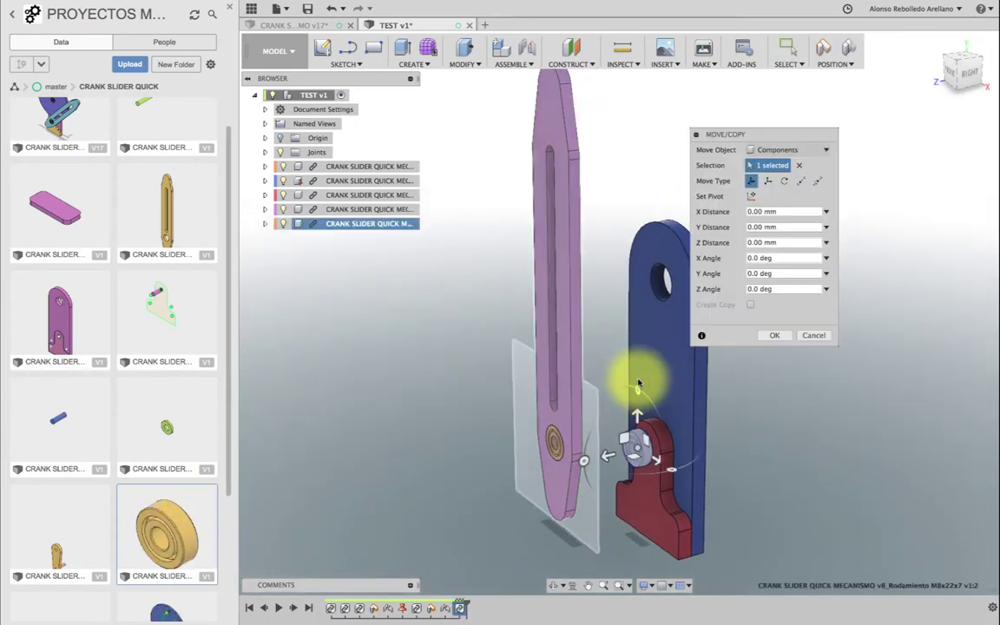
left_click_drag(623, 441, 627, 165)
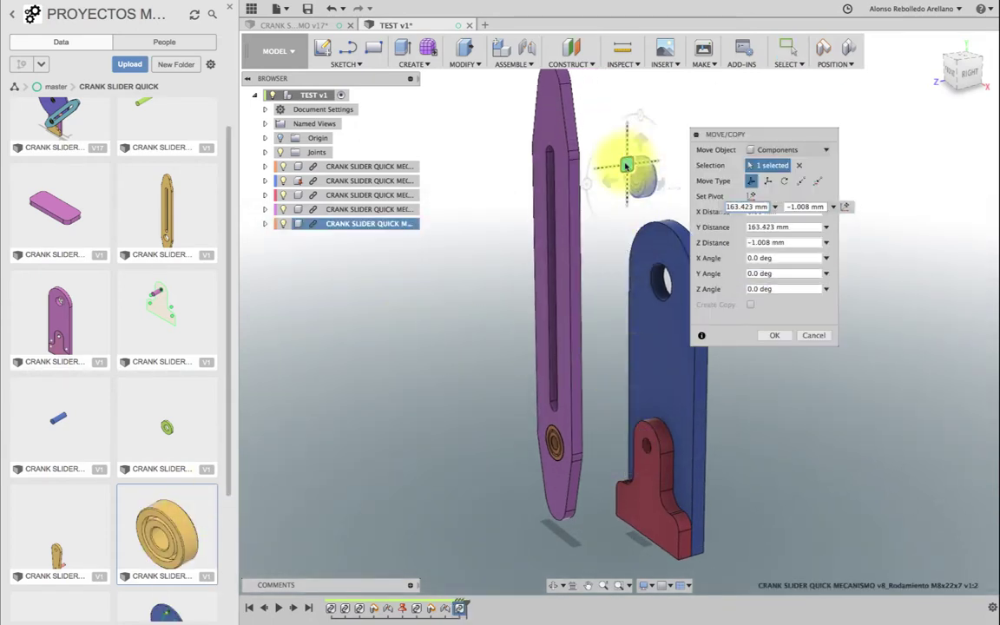
left_click(769, 332)
scroll(710, 224, "up", 3)
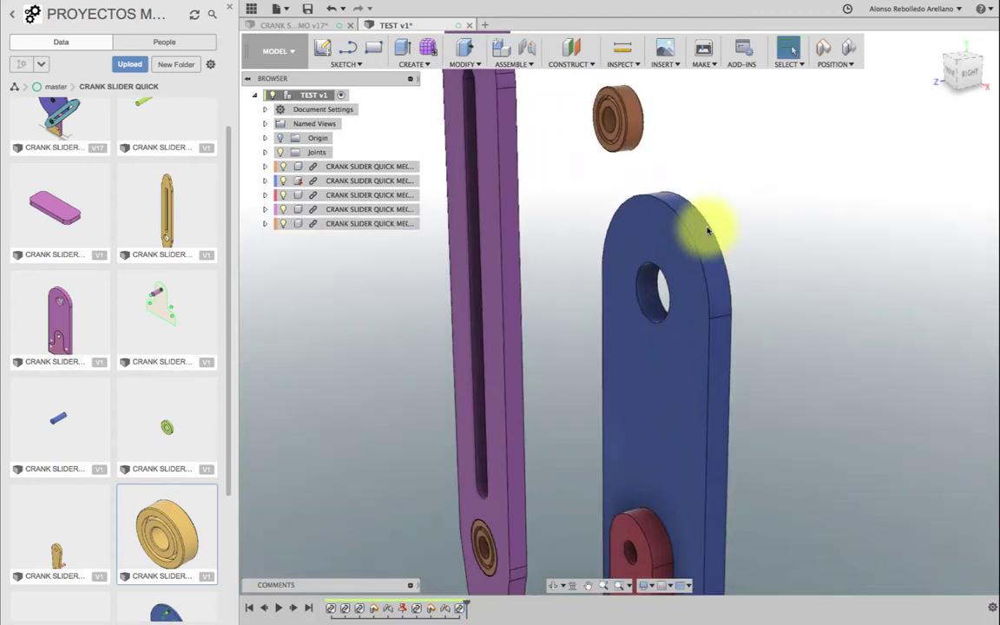
scroll(709, 229, "up", 3)
scroll(708, 231, "up", 3)
scroll(709, 231, "up", 3)
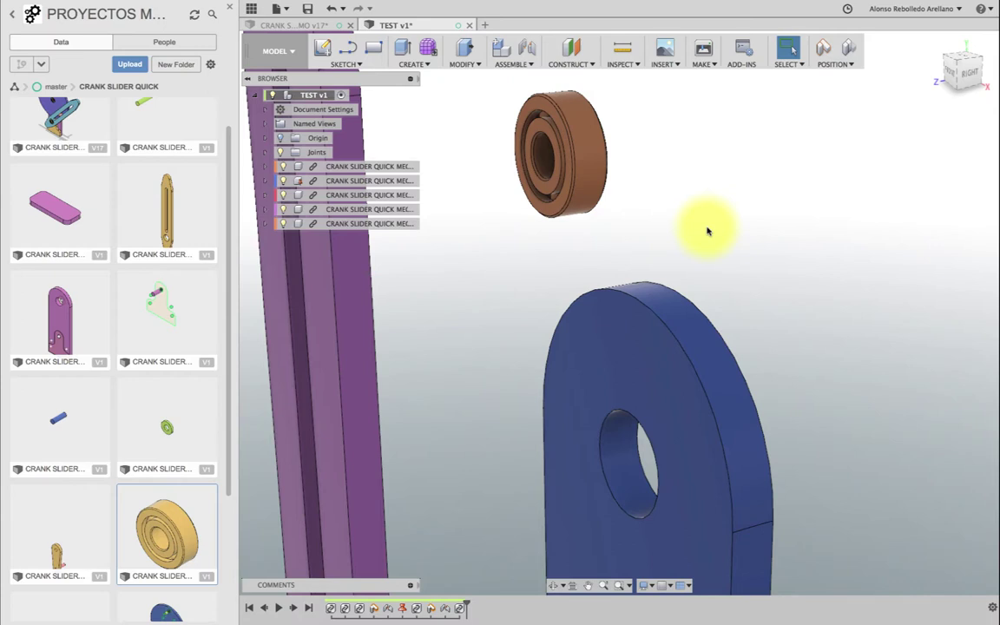
Step: Rigidly seat the new bearing in the blue plate's hole
key("j")
left_click(492, 319)
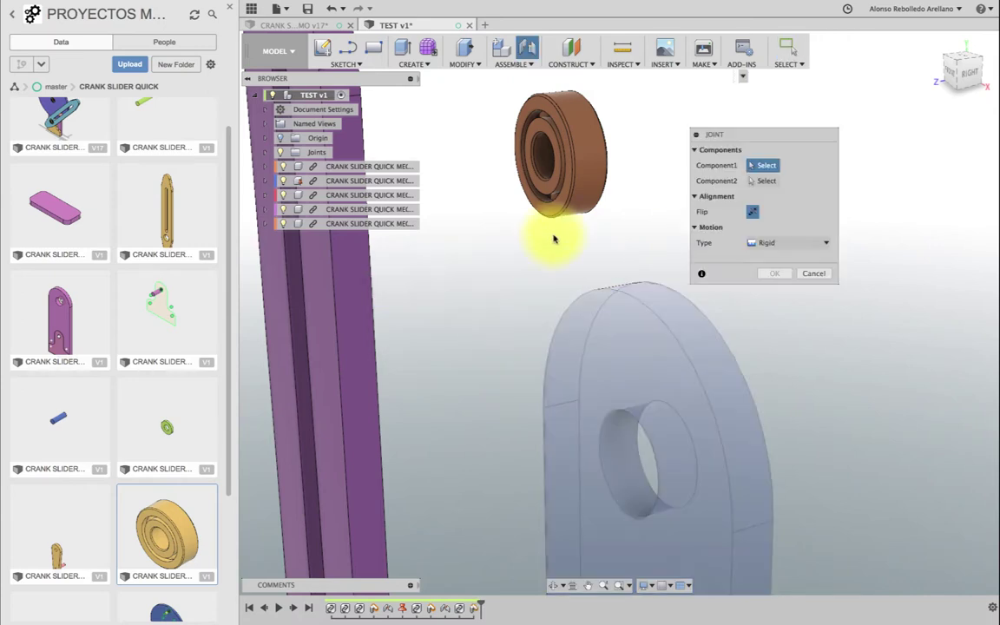
left_click(563, 208)
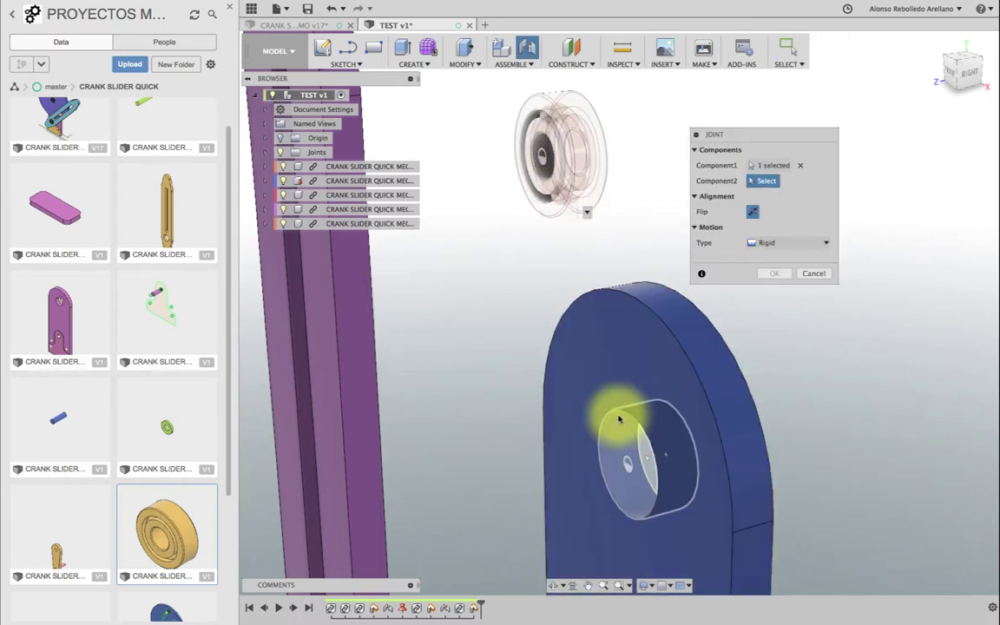
left_click(620, 417)
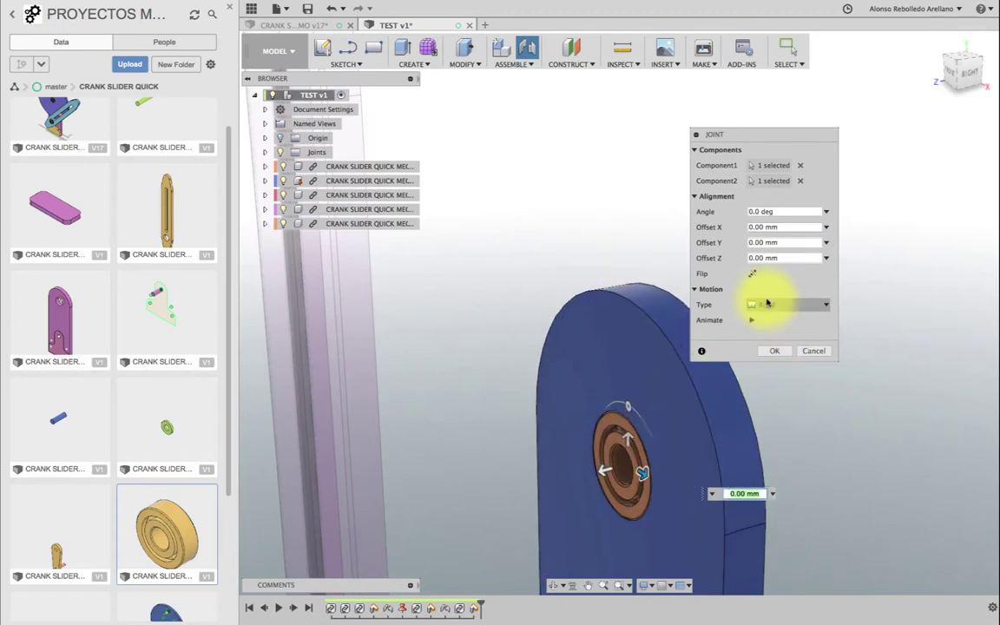
left_click(775, 352)
scroll(638, 406, "down", 5)
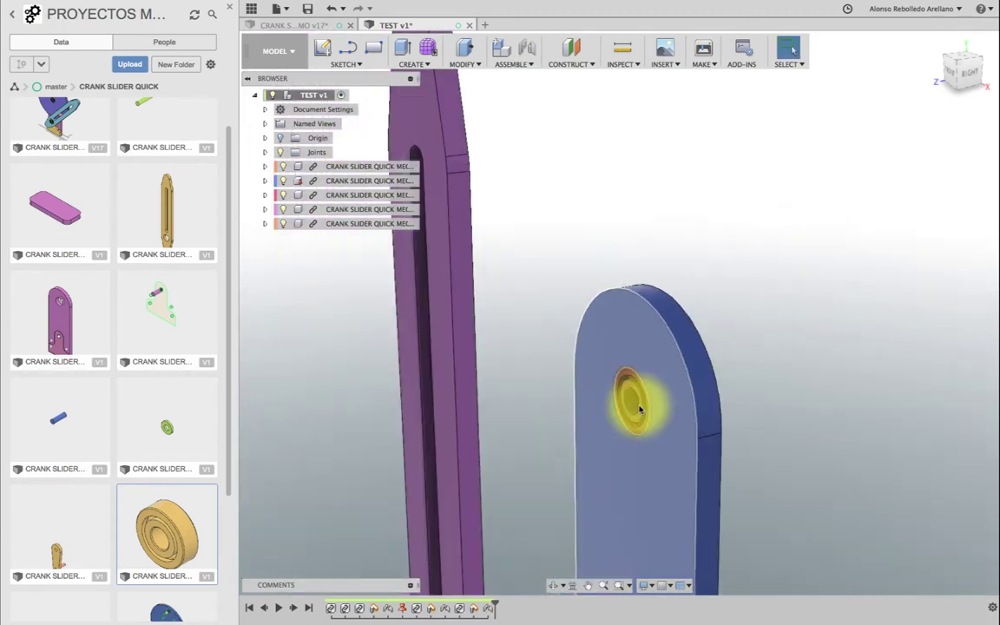
middle_click_drag(634, 405, 640, 408, "shift")
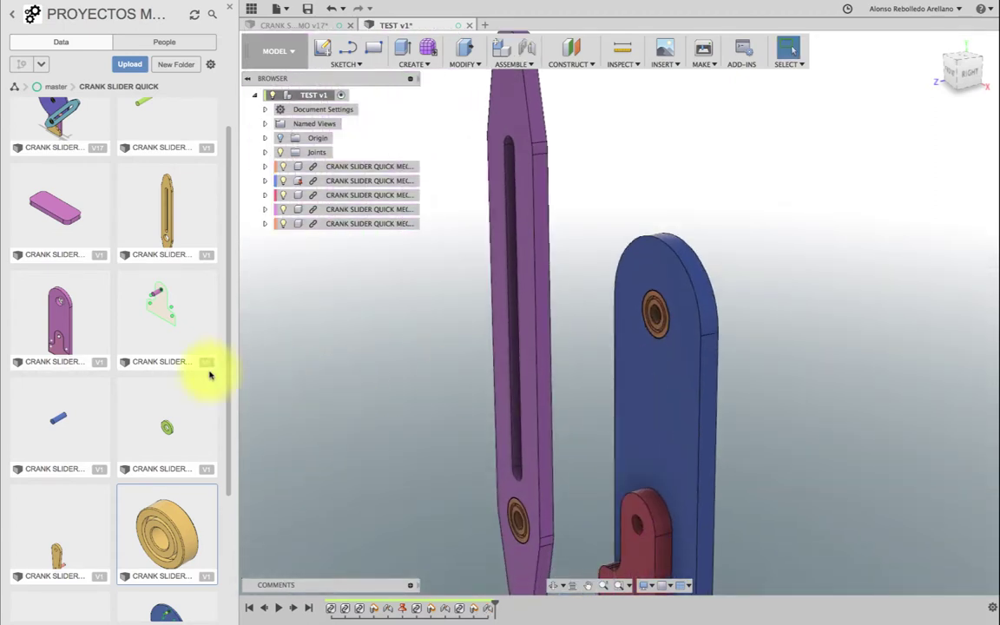
scroll(158, 328, "up", 2)
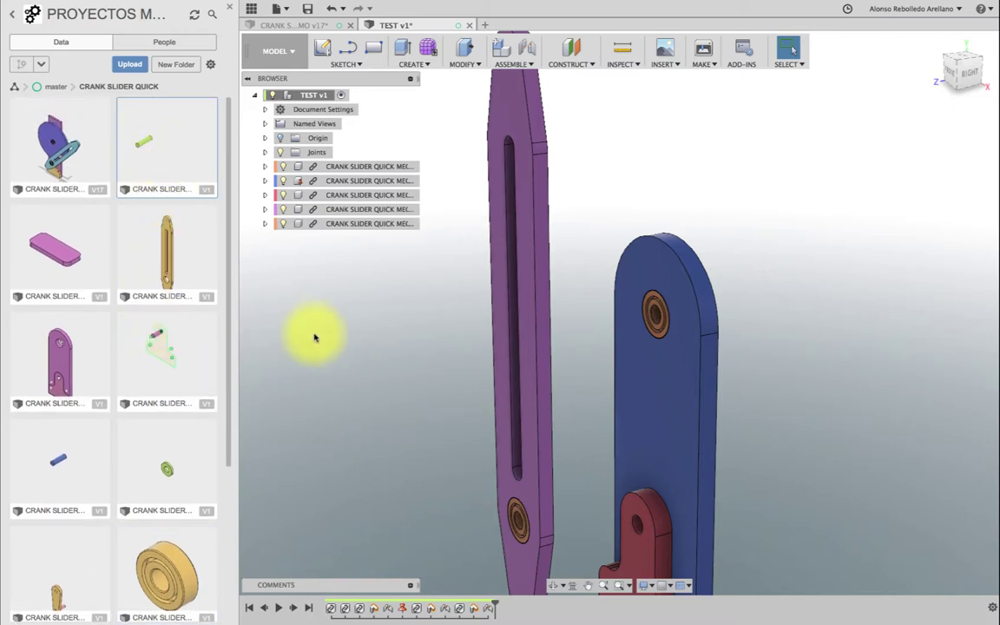
Step: Insert the flywheel disc part into the TEST design
scroll(365, 397, "up", 2)
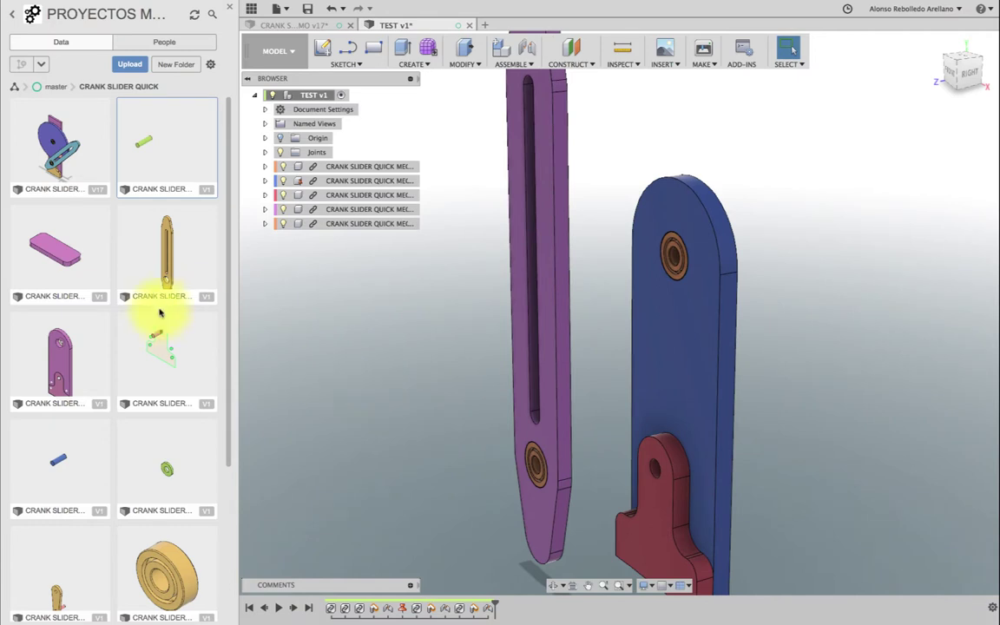
scroll(147, 369, "down", 2)
scroll(148, 369, "down", 5)
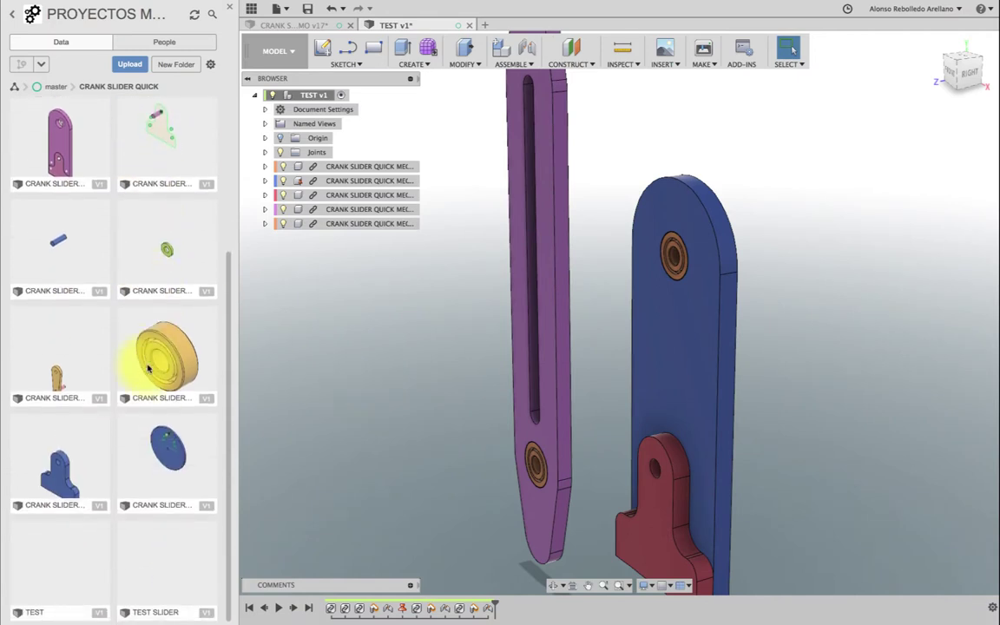
right_click(147, 473)
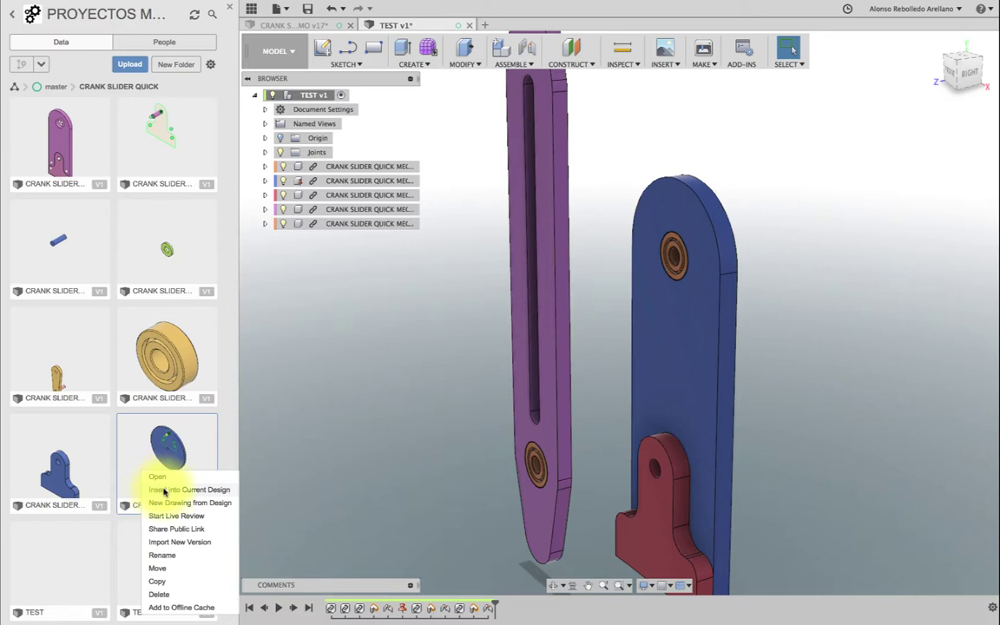
left_click(168, 493)
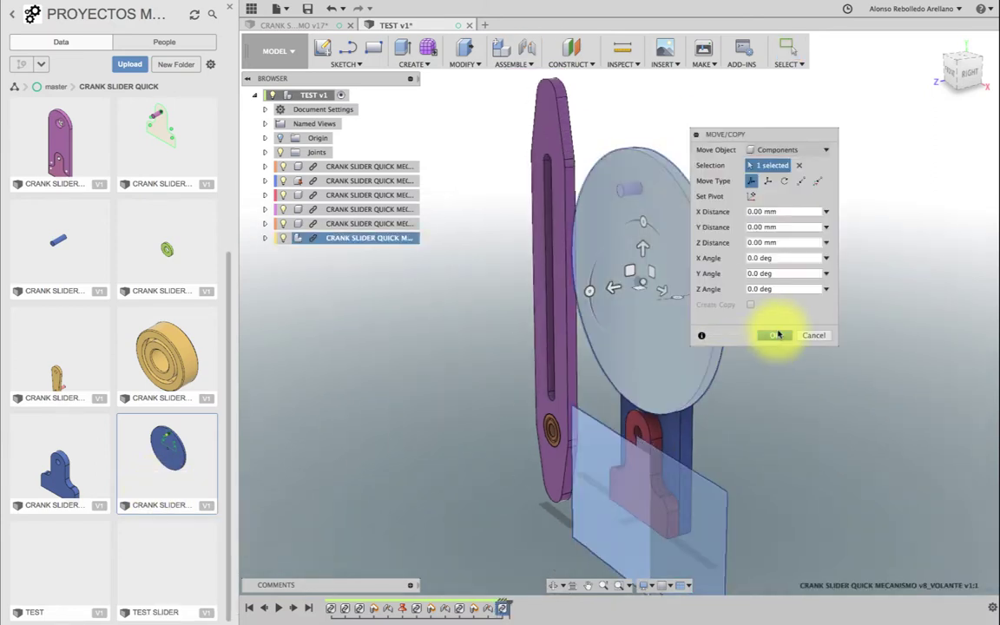
left_click(774, 335)
Step: Move the flywheel disc to the right of the blue link
left_click_drag(680, 263, 828, 274)
left_click(592, 528)
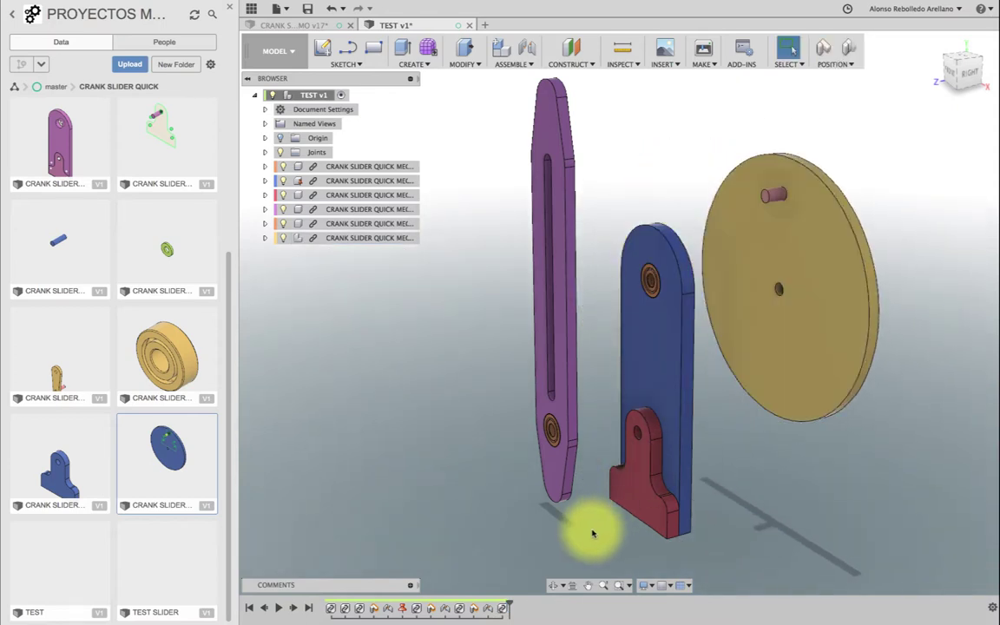
left_click(553, 585)
mouse_move(798, 239)
left_mouse_down()
mouse_move(742, 240)
mouse_move(731, 295)
mouse_move(762, 291)
mouse_move(677, 316)
mouse_move(625, 305)
left_mouse_up()
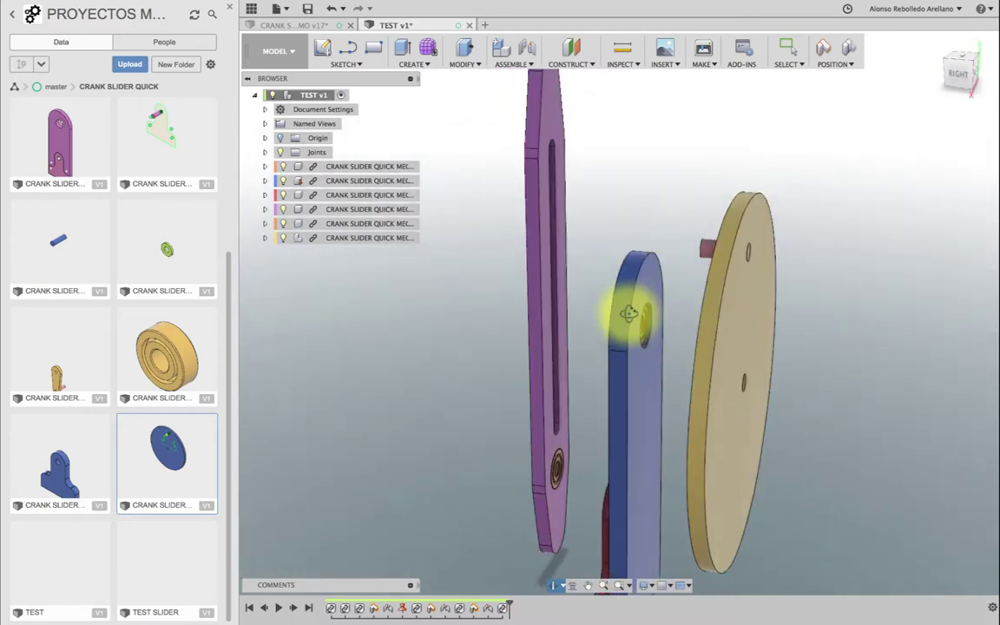
Step: Insert the green MANIVELA crank into the design
key("Escape")
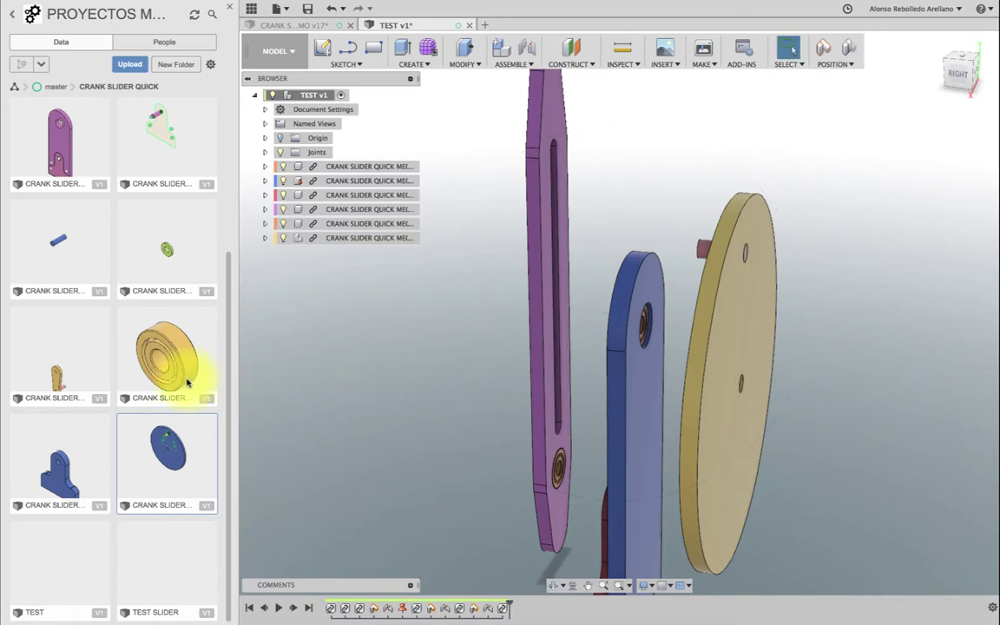
scroll(187, 382, "up", 2)
scroll(186, 382, "up", 3)
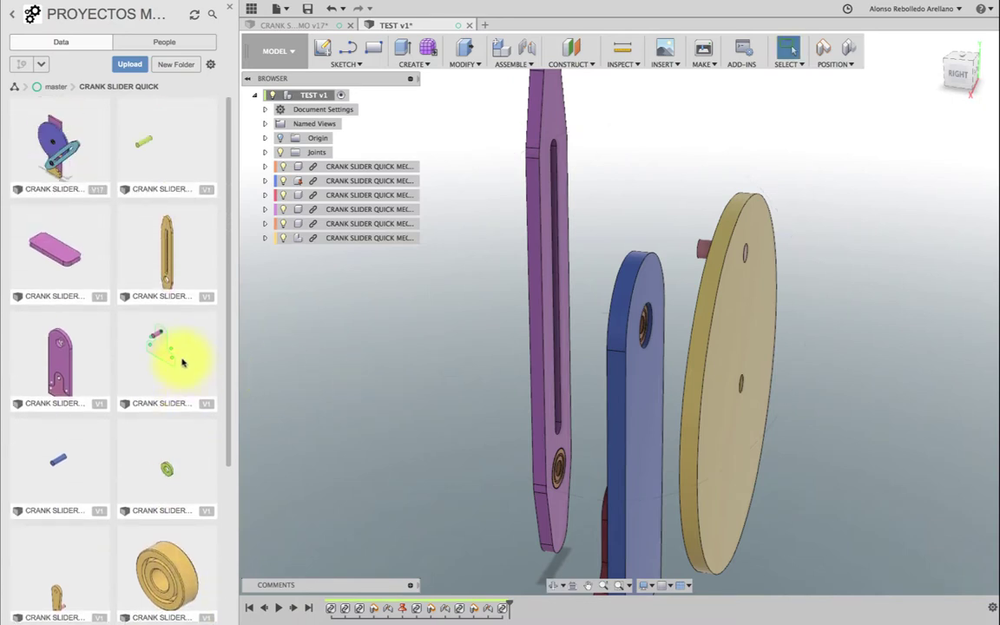
scroll(173, 347, "down", 2)
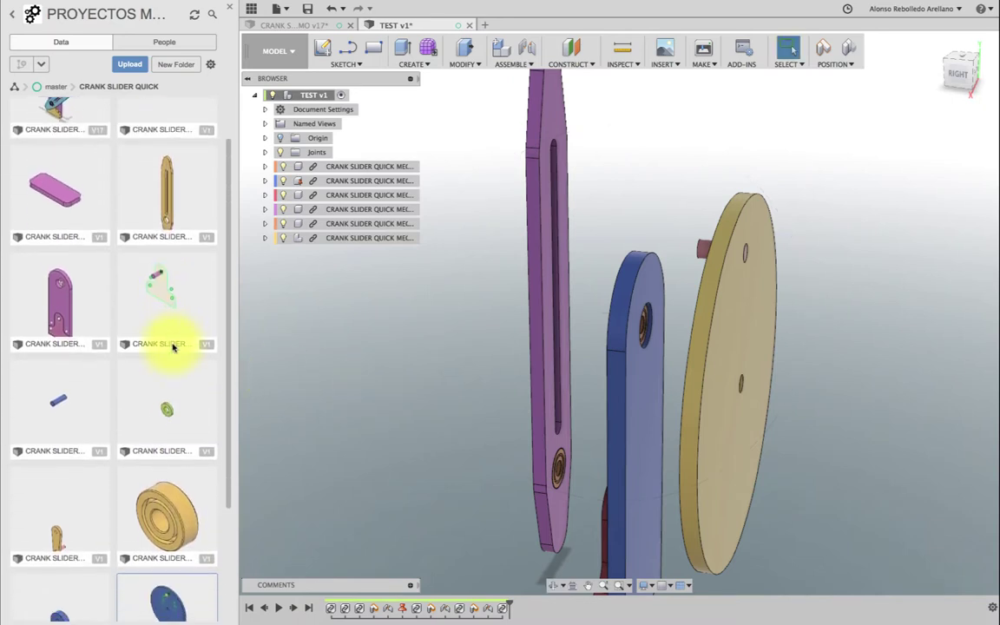
right_click(58, 492)
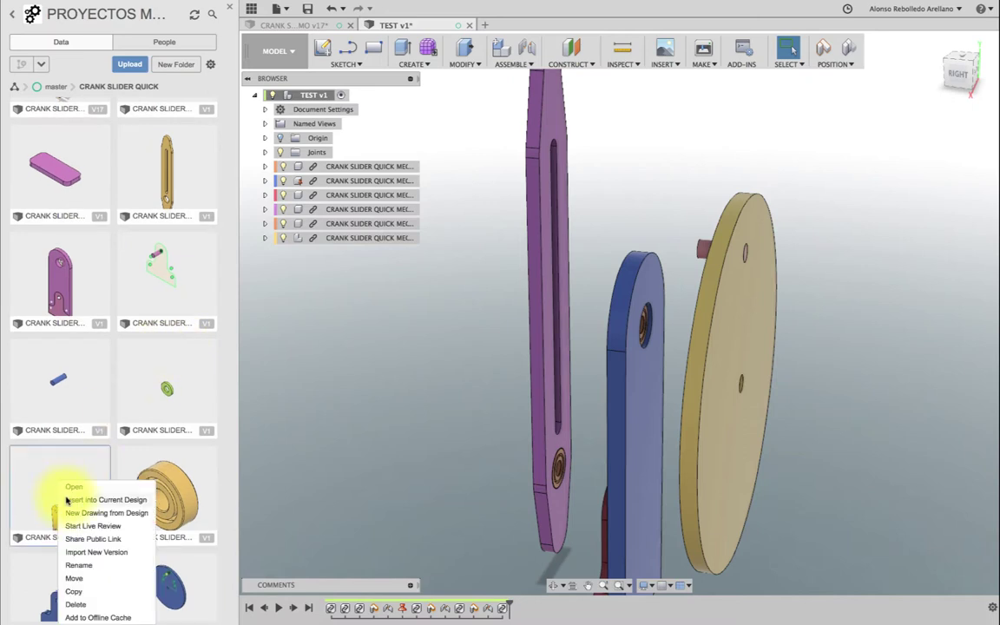
left_click(67, 500)
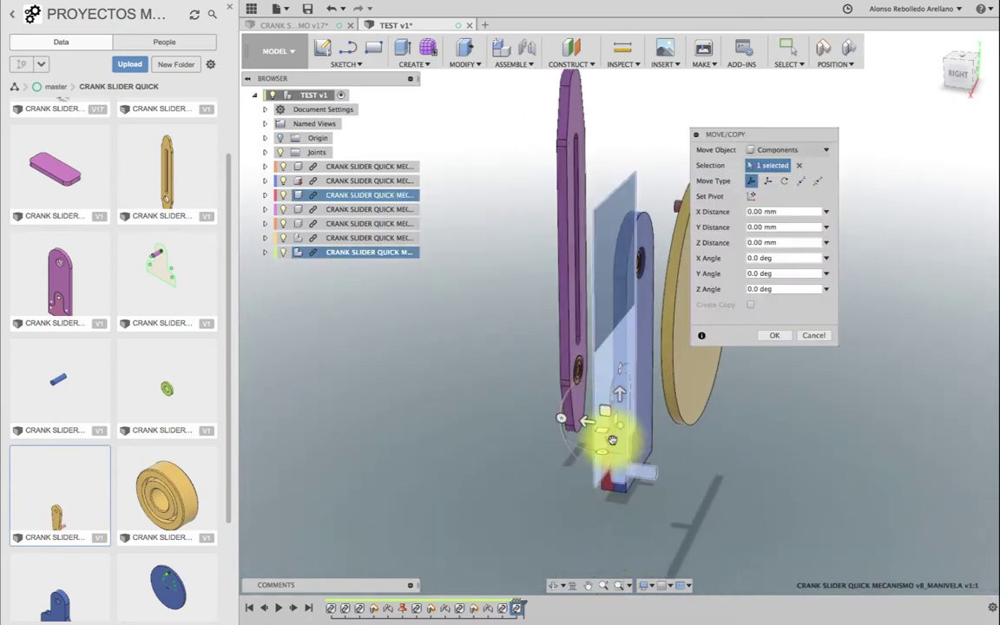
Step: Place the crank off to the right of the flywheel disc
left_click_drag(618, 449, 503, 394)
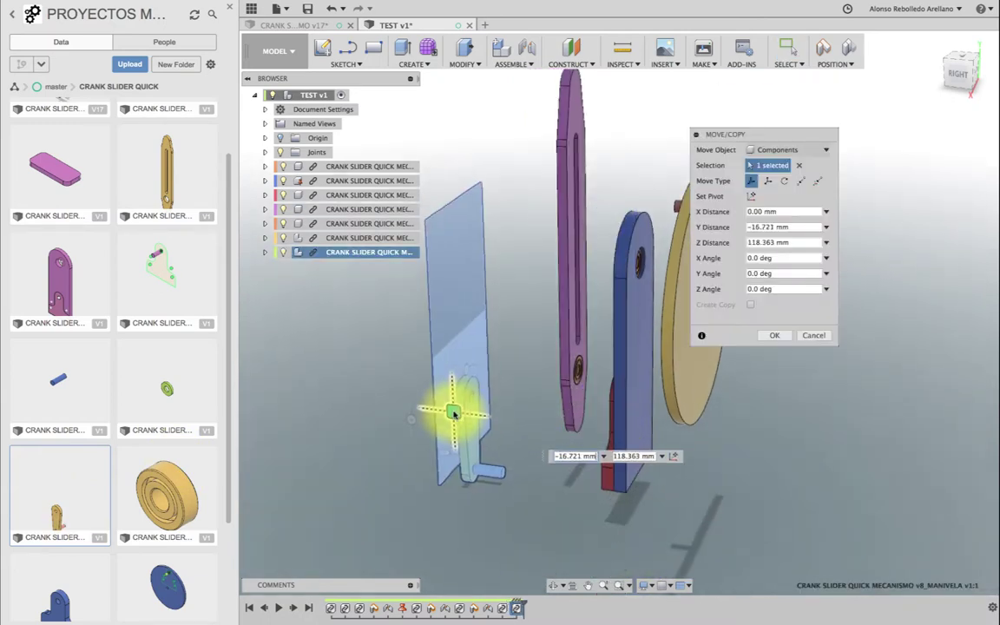
left_click(775, 335)
left_click_drag(477, 417, 832, 313)
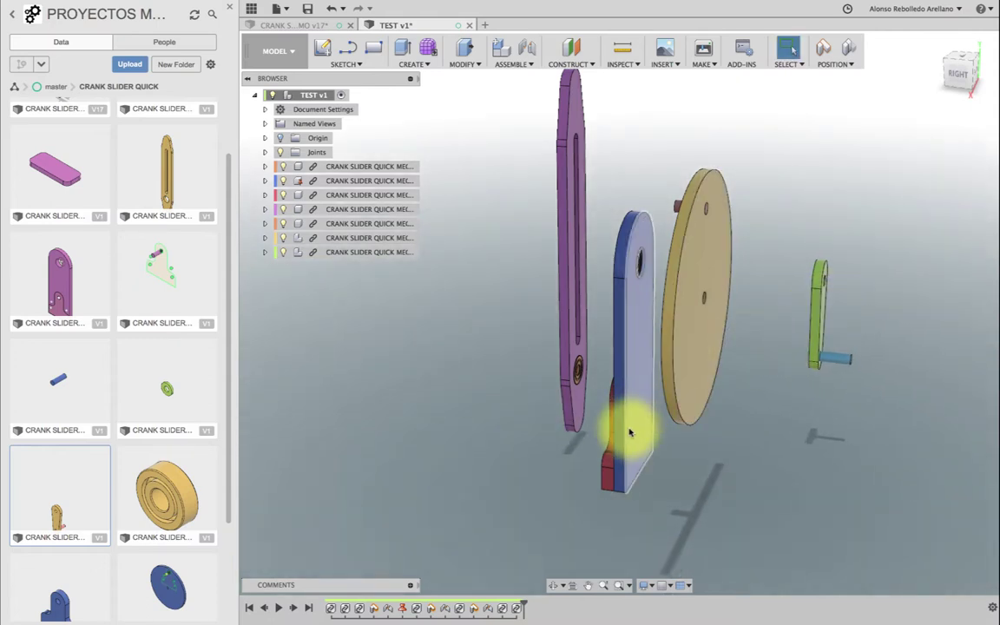
left_click(554, 586)
Step: Insert the GOLILLA washer into the TEST design and lift it above the flywheel disc
left_click_drag(648, 351, 649, 352)
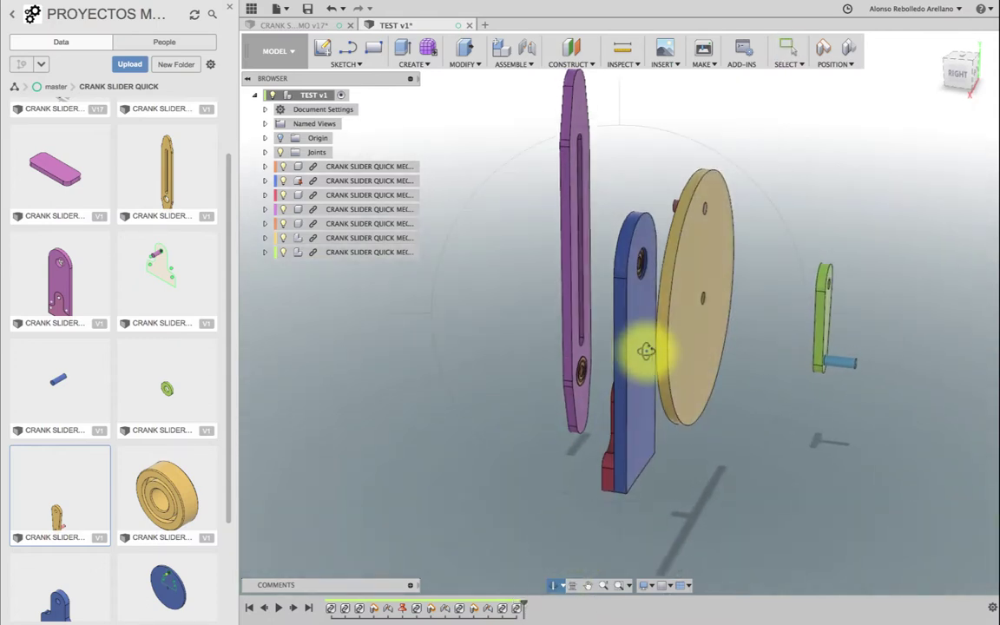
right_click(163, 406)
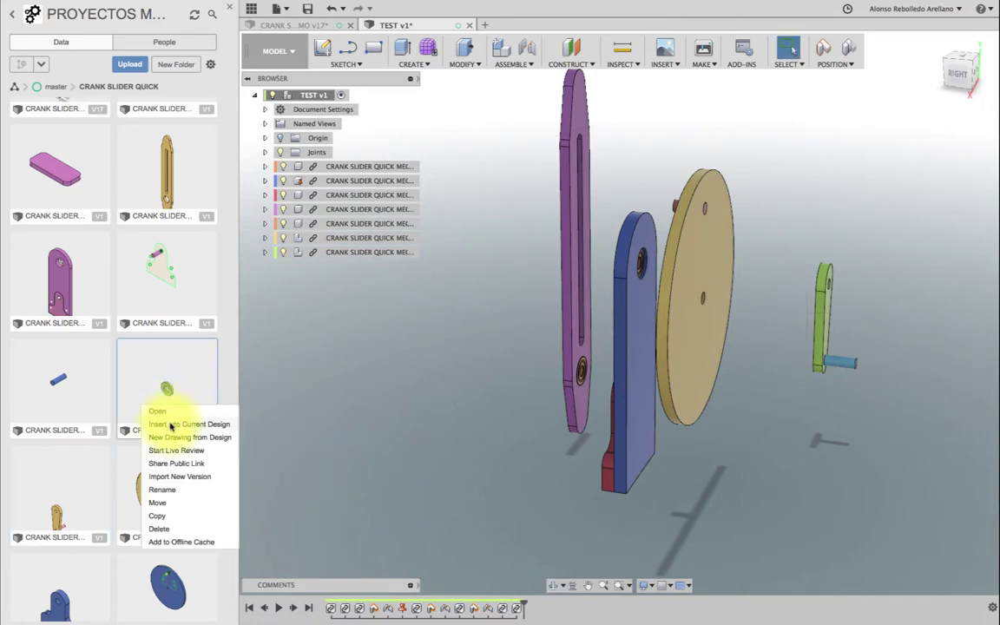
left_click(171, 425)
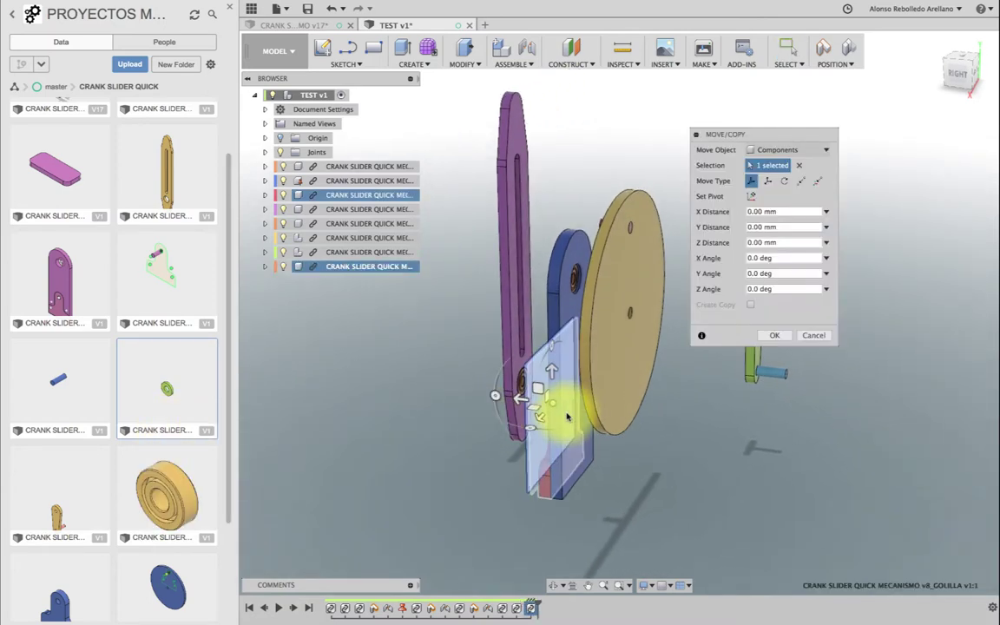
left_click_drag(539, 395, 599, 152)
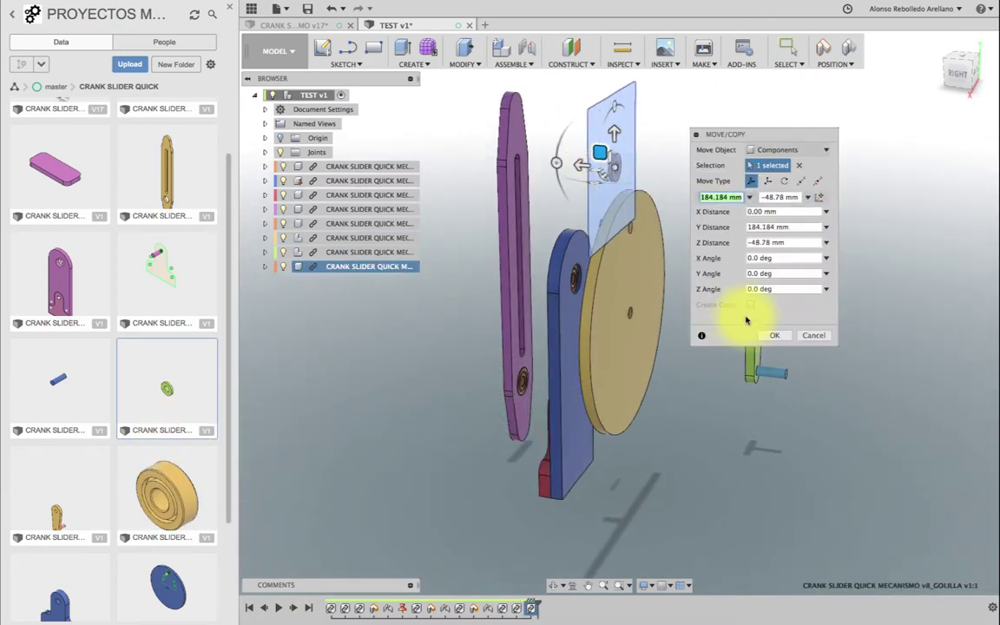
left_click(773, 337)
scroll(608, 197, "up", 3)
scroll(608, 198, "up", 2)
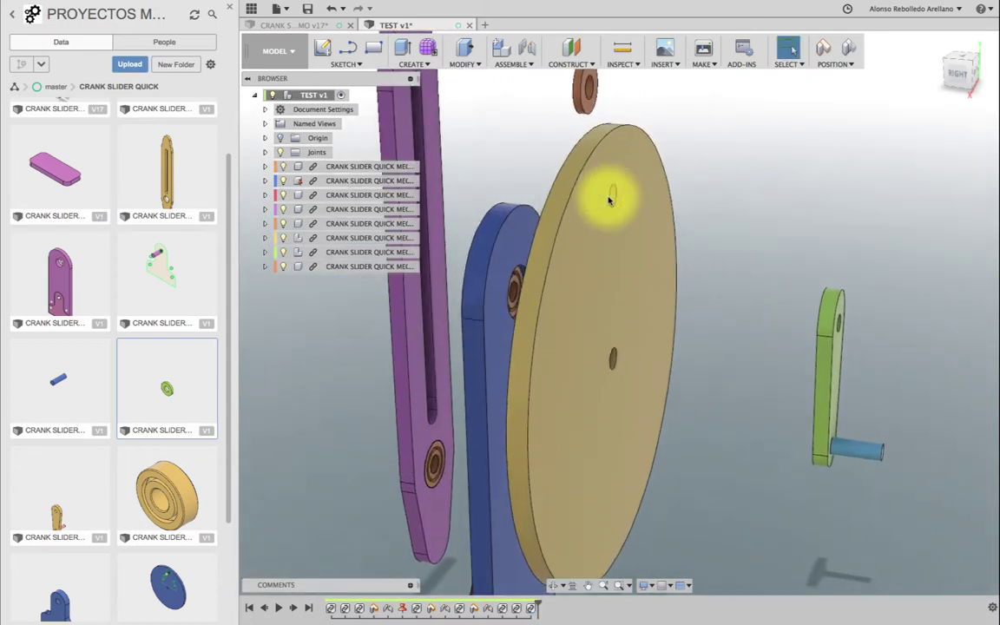
scroll(608, 200, "up", 2)
scroll(608, 199, "up", 2)
scroll(608, 200, "up", 2)
Step: Start a joint, keeping parts in their moved positions, and pick the washer as first part
scroll(607, 199, "up", 1)
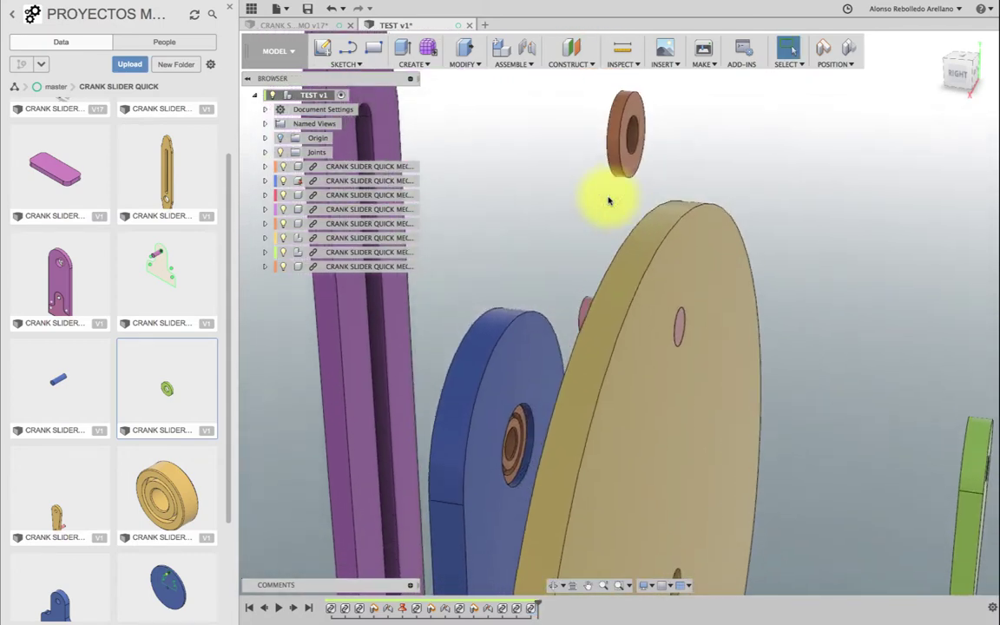
scroll(608, 200, "up", 1)
key("j")
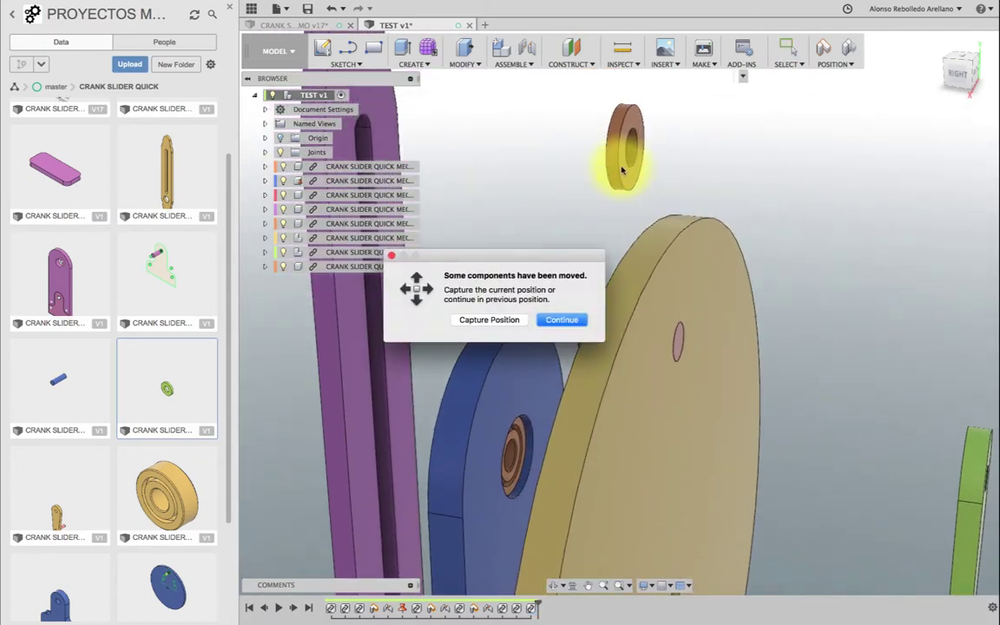
left_click(483, 322)
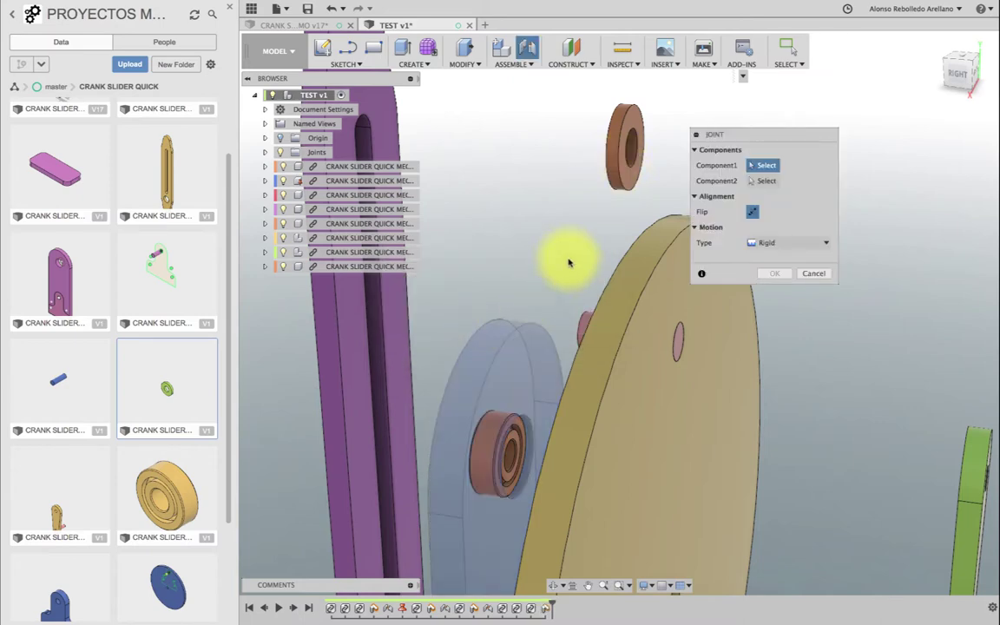
left_click(606, 178)
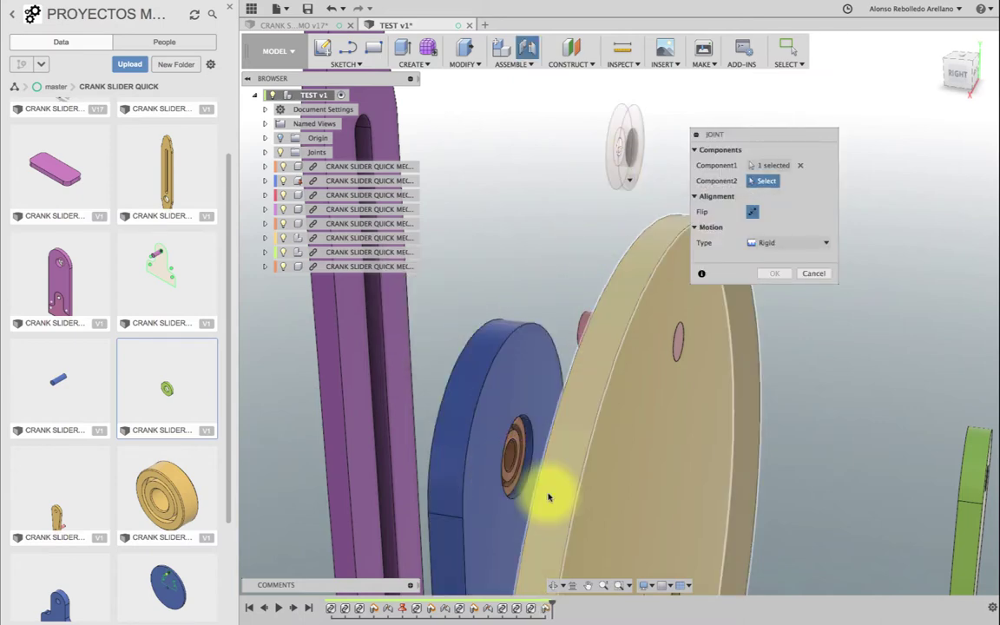
scroll(552, 492, "up", 1)
scroll(549, 495, "up", 2)
scroll(444, 473, "up", 2)
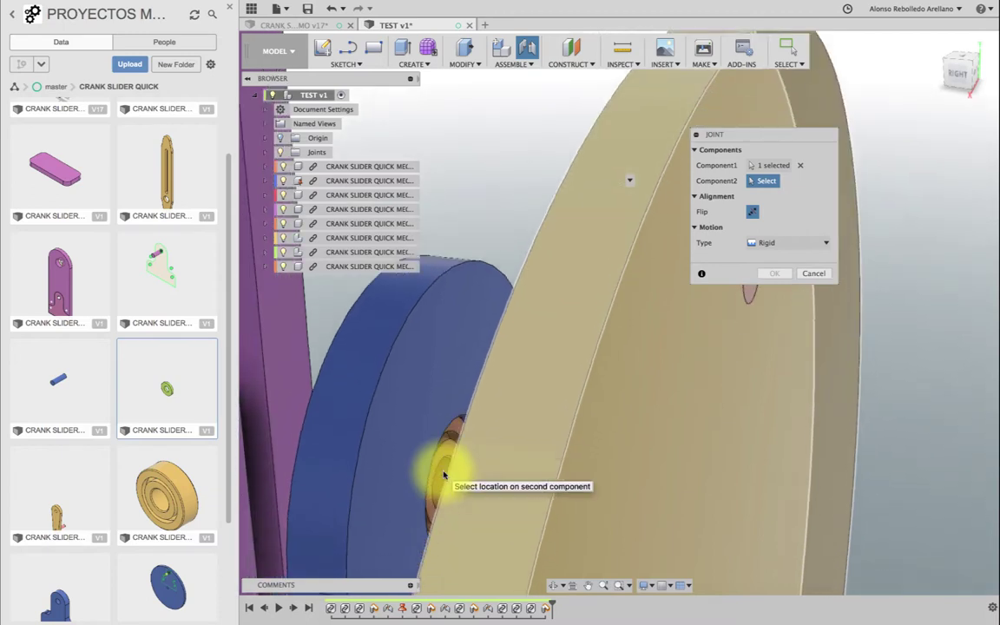
scroll(480, 492, "up", 1)
Step: Pick the orange bearing on the blue link as the second part and commit the joint
left_click(555, 585)
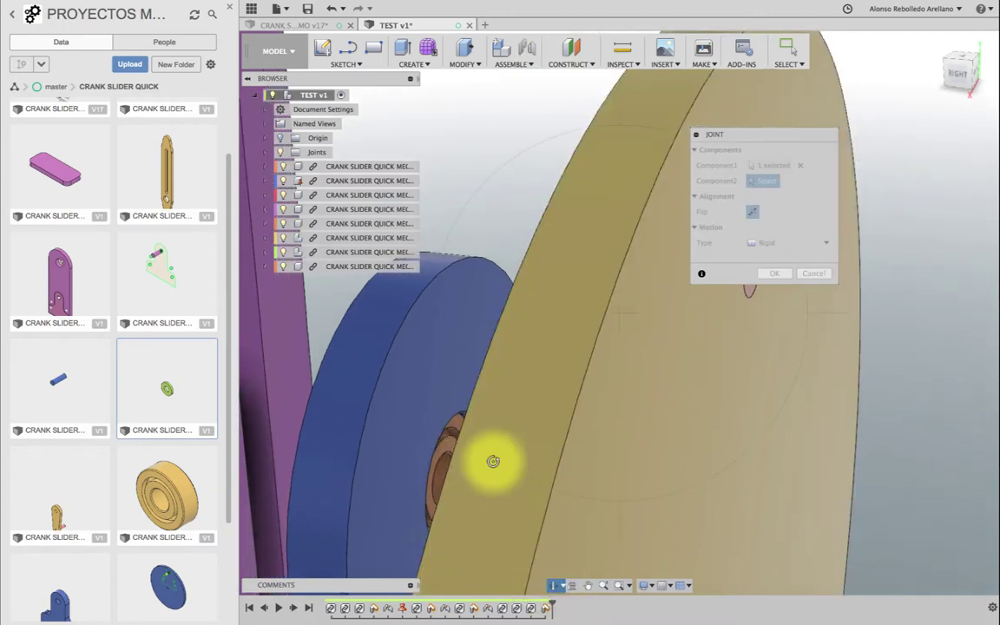
mouse_move(493, 462)
left_mouse_down()
mouse_move(504, 462)
mouse_move(497, 457)
left_mouse_up()
left_click_drag(570, 387, 577, 388)
key("Escape")
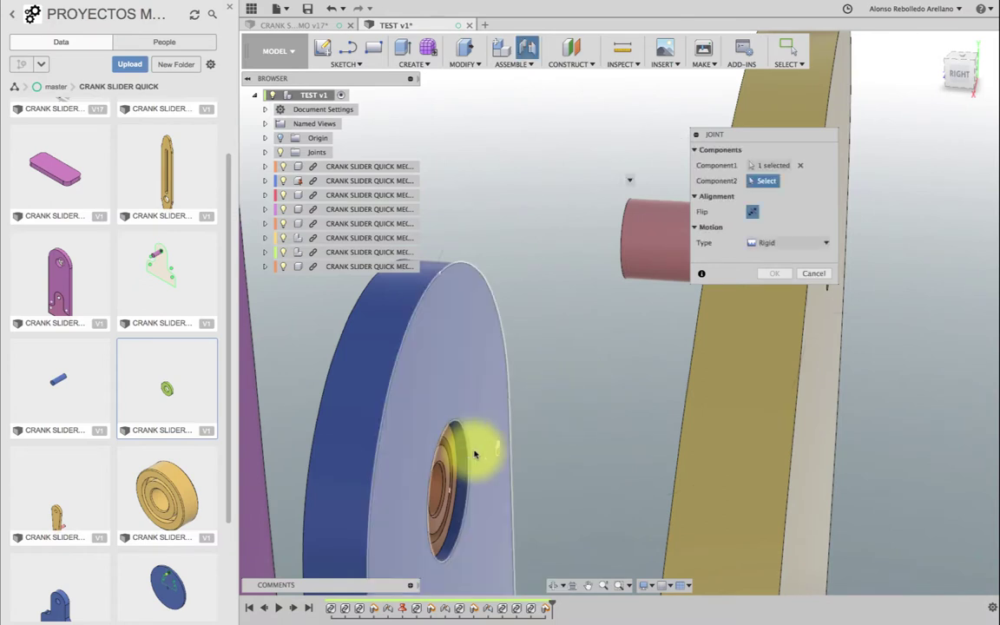
left_click(458, 453)
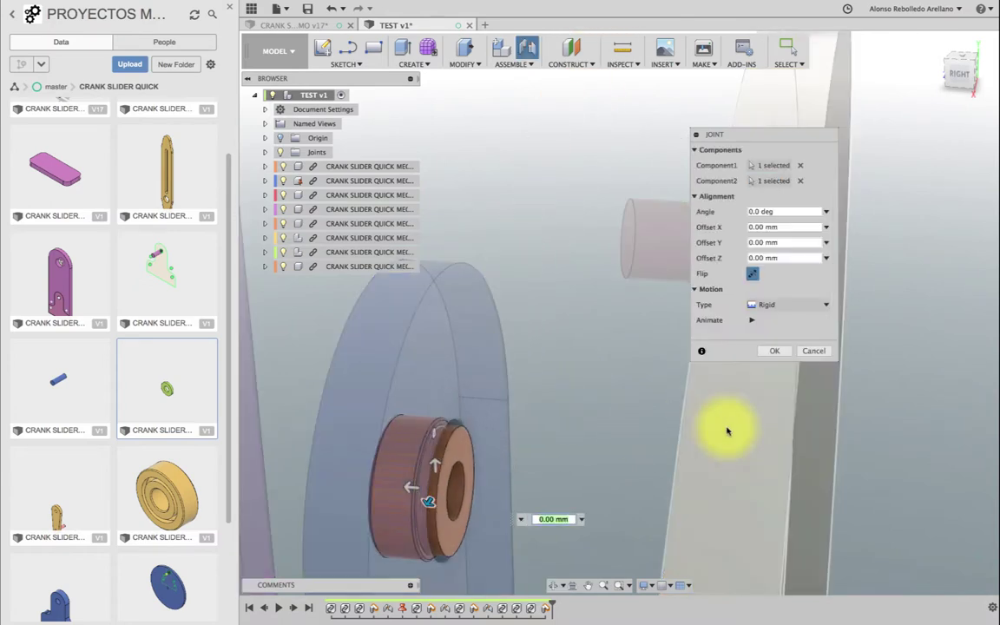
left_click(775, 353)
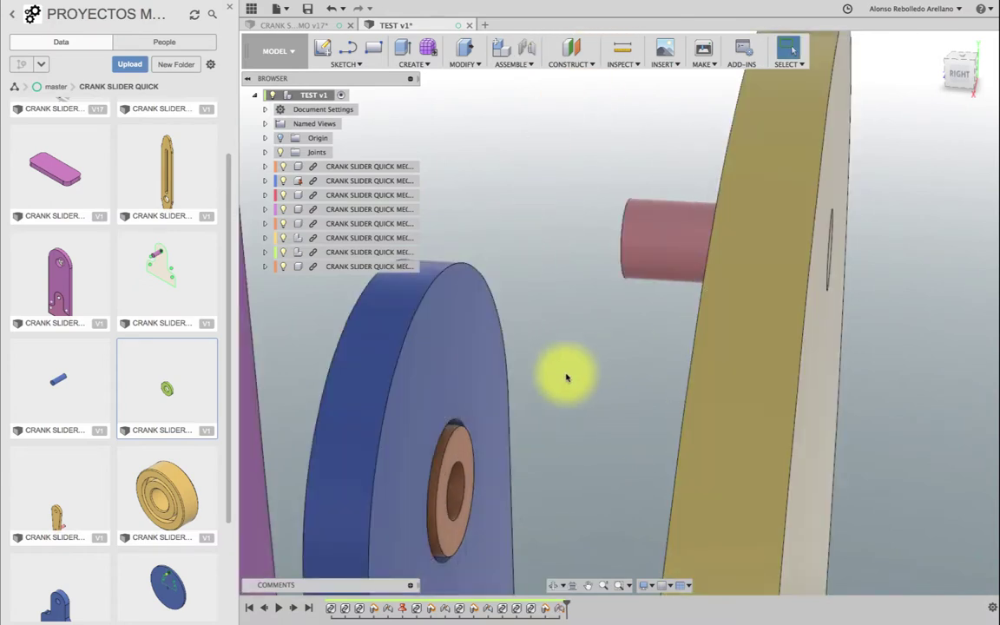
Step: Drag the green crank between the blue link and tan disk, then insert the EJE VOLANTE pin
middle_click_drag(561, 386, 808, 328, "shift")
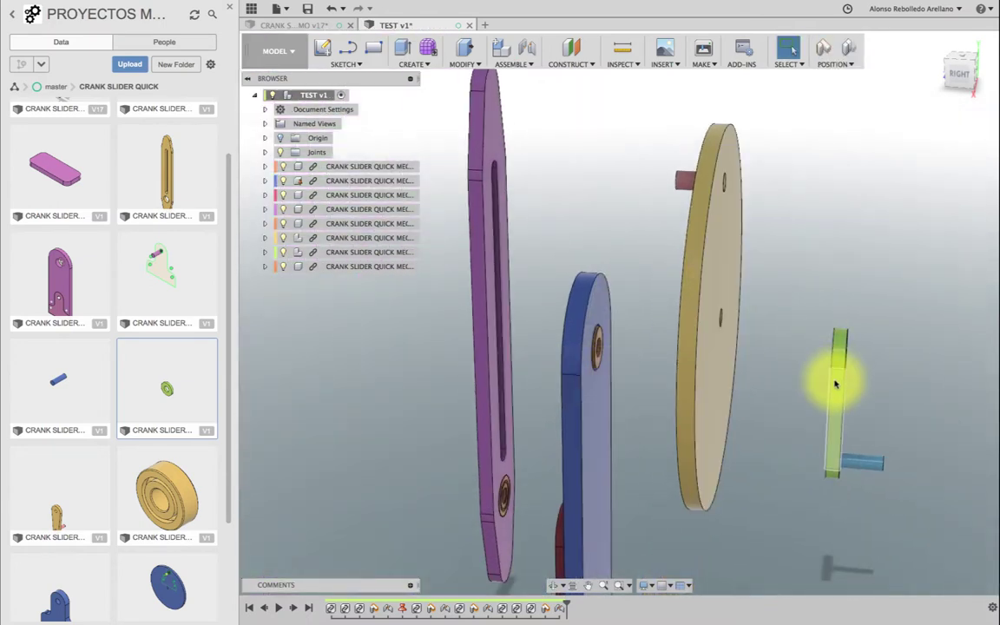
mouse_move(836, 379)
left_mouse_down()
mouse_move(782, 383)
mouse_move(614, 357)
mouse_move(635, 354)
left_mouse_up()
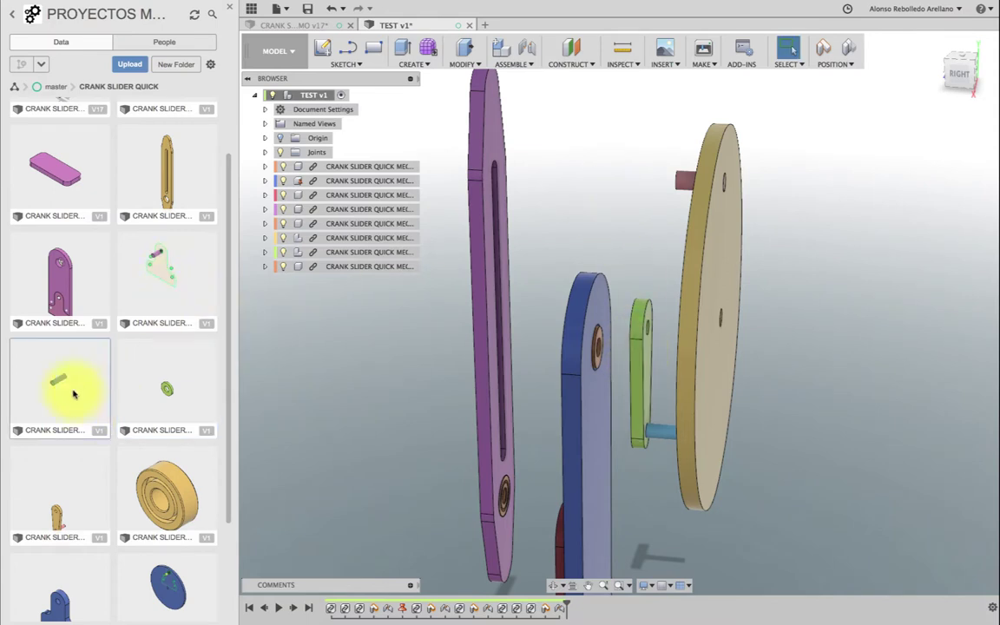
scroll(74, 395, "down", 3)
scroll(74, 395, "up", 2)
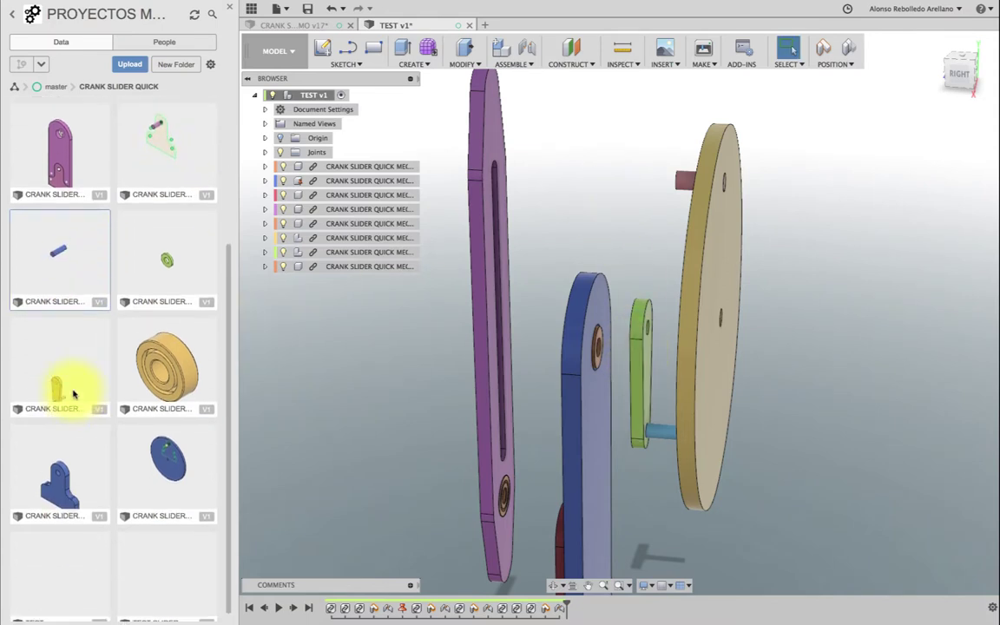
right_click(59, 304)
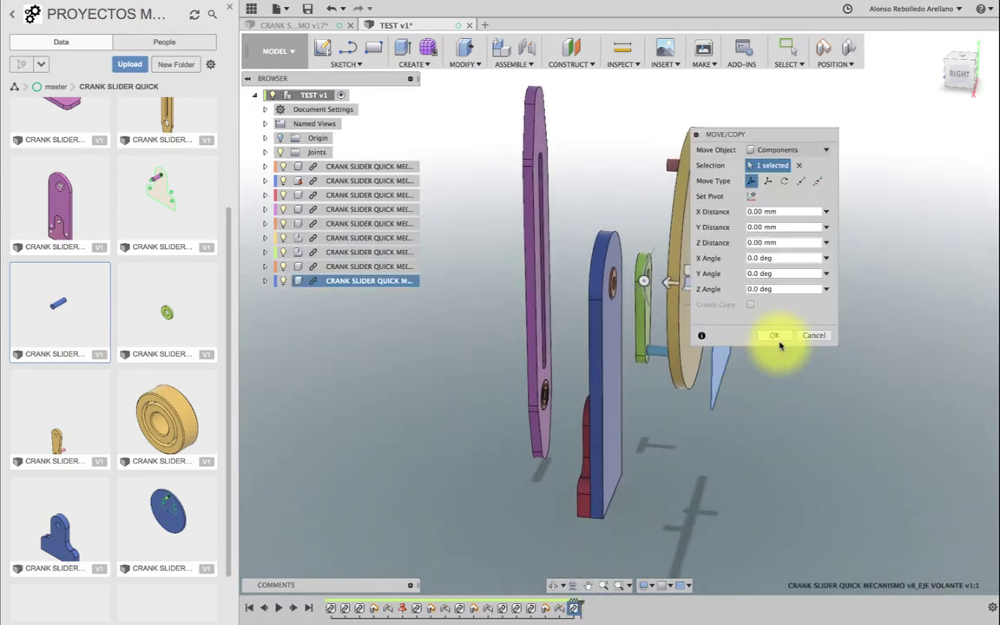
left_click(773, 335)
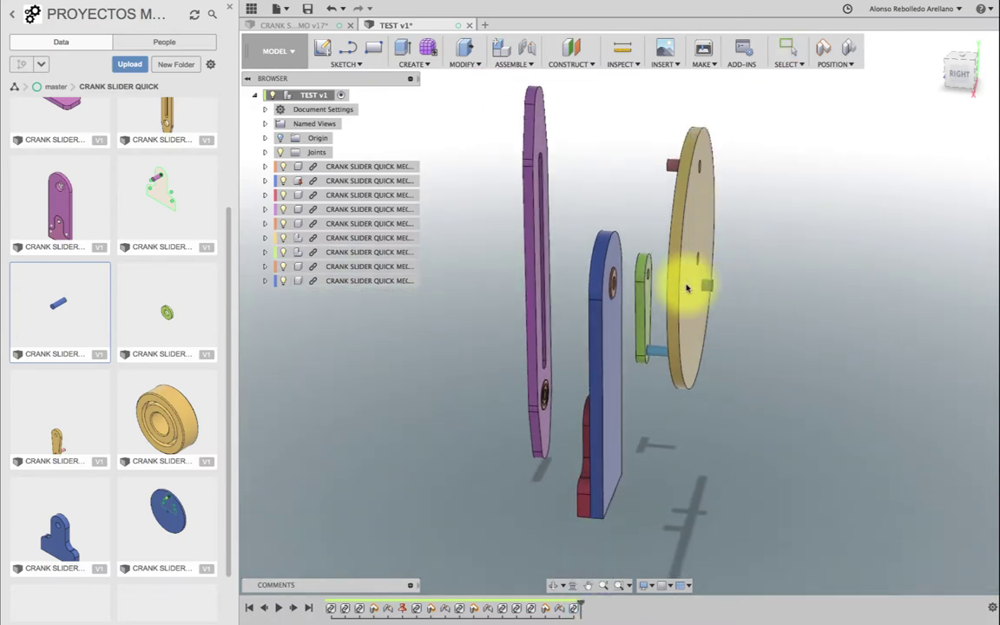
Step: Rigidly join the blue EJE VOLANTE pin's end into the green crank's upper hole
scroll(648, 243, "up", 2)
scroll(648, 243, "up", 2)
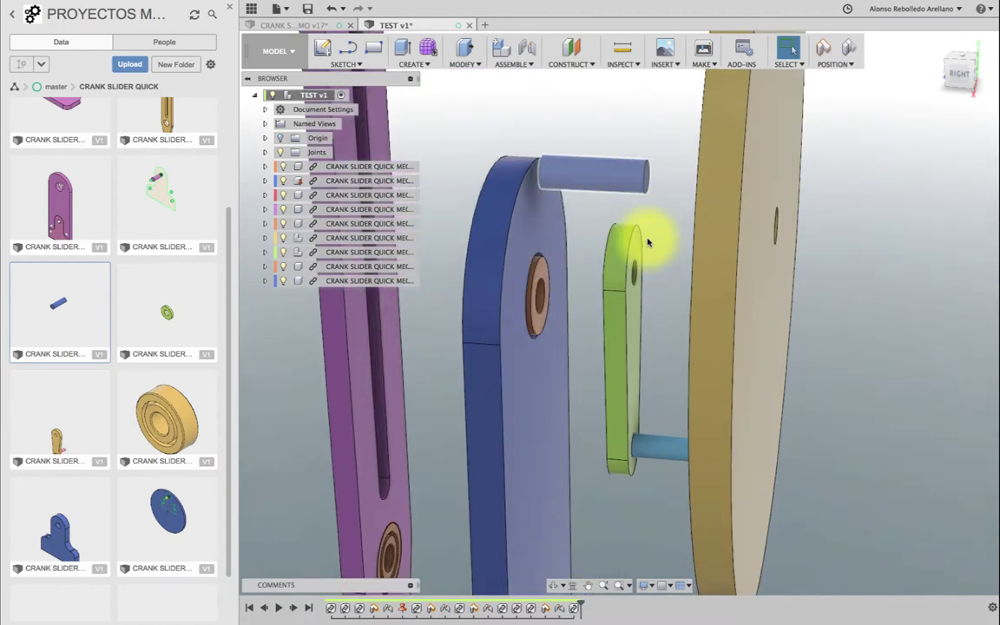
scroll(648, 242, "up", 2)
scroll(648, 242, "up", 1)
key("j")
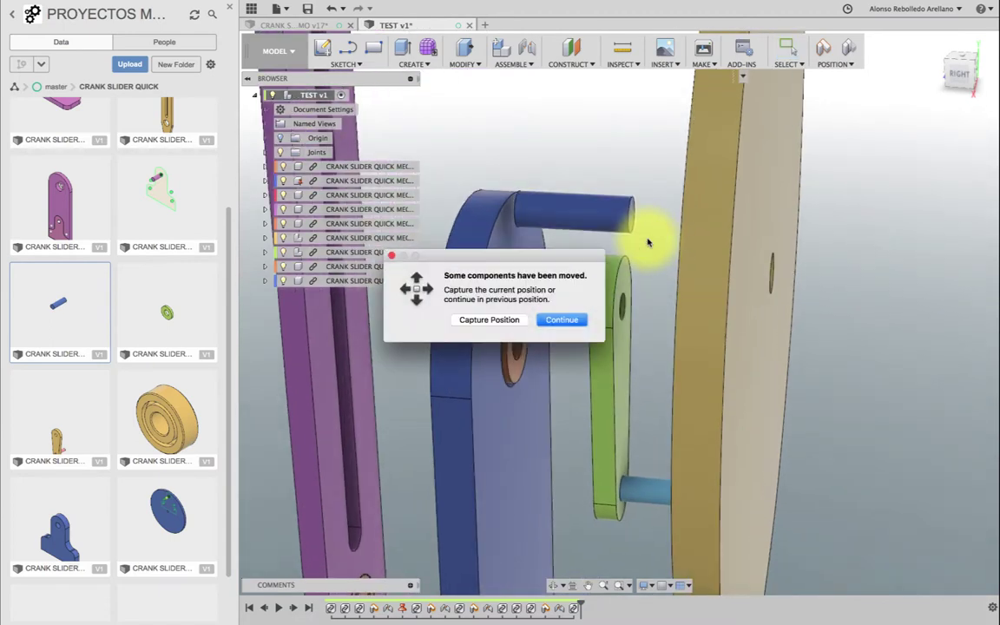
left_click(521, 319)
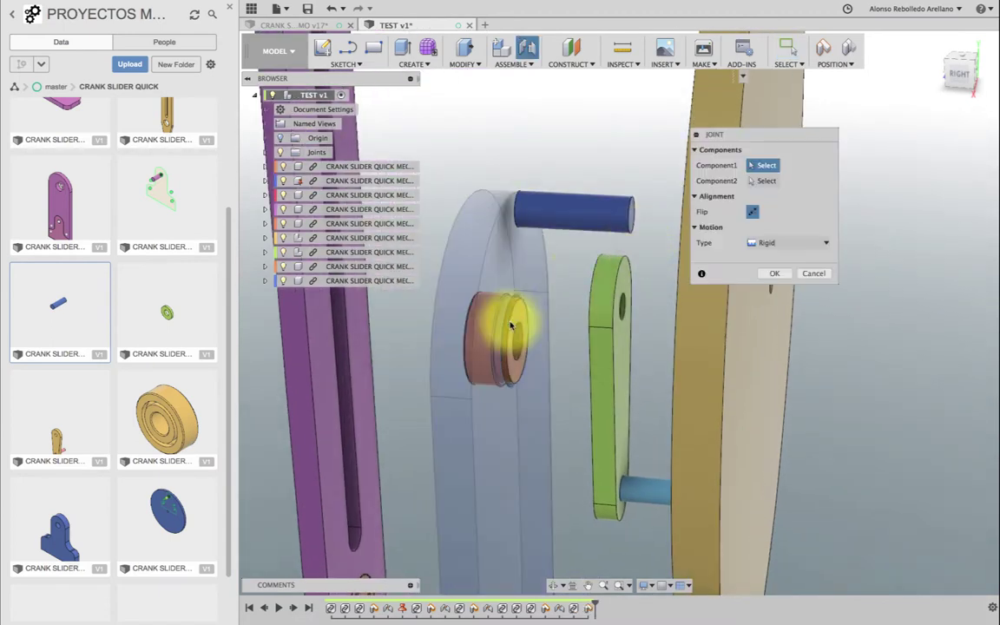
left_click(635, 214)
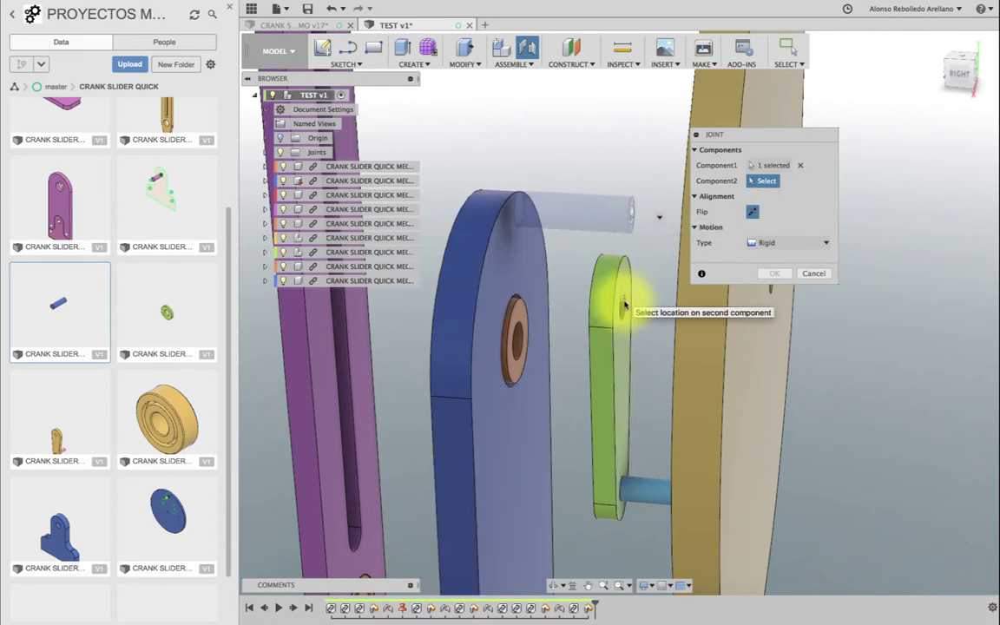
left_click(624, 307)
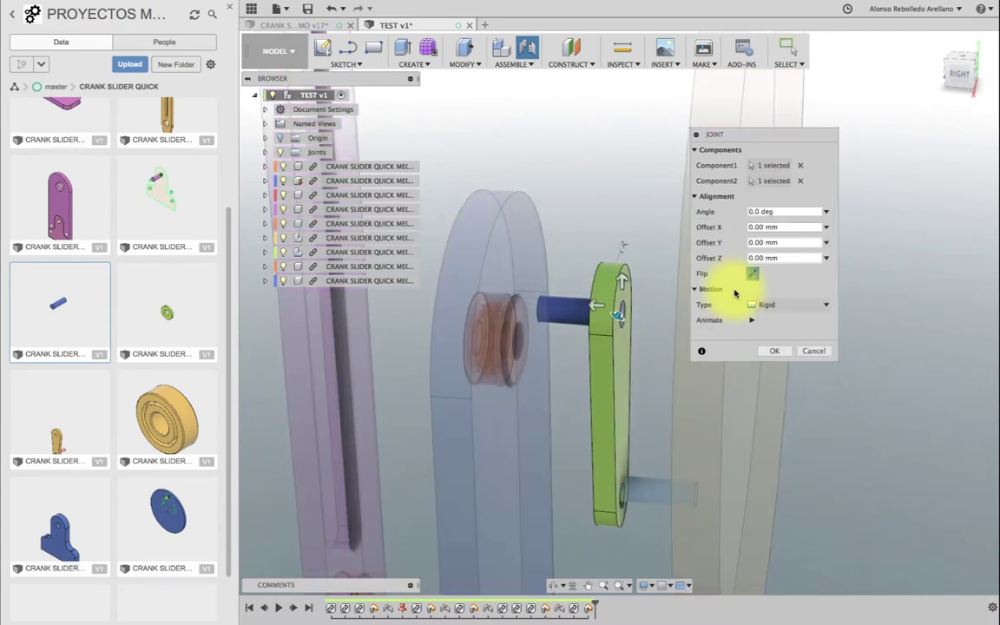
left_click(788, 350)
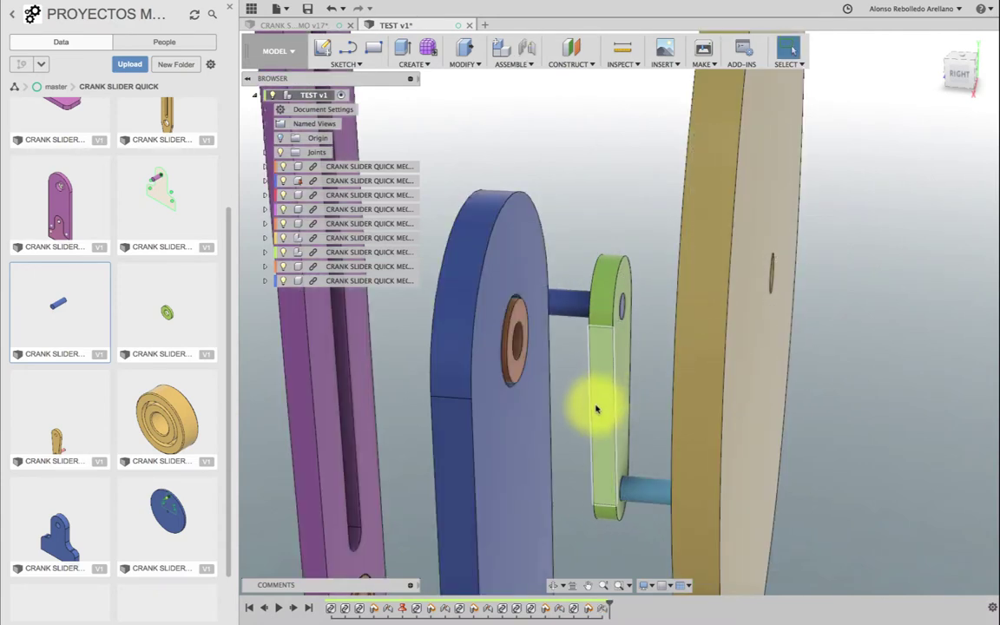
mouse_move(600, 385)
left_mouse_down()
mouse_move(618, 395)
mouse_move(609, 402)
mouse_move(613, 391)
mouse_move(601, 392)
mouse_move(640, 383)
left_mouse_up()
left_click(553, 572)
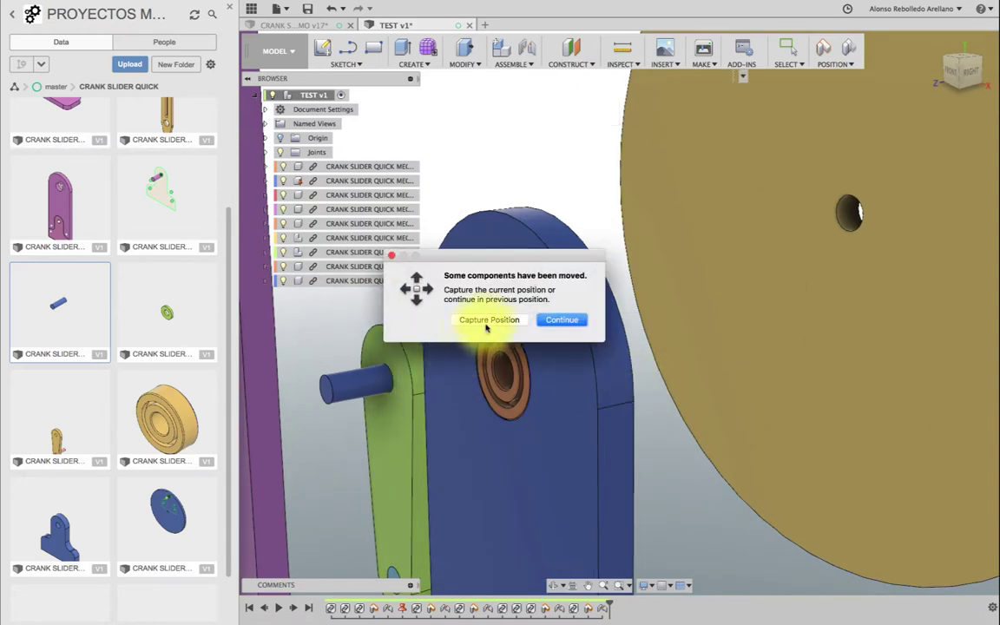
Step: Join the green crank's pin hole to the blue link's bearing with a Revolute joint
left_click(482, 322)
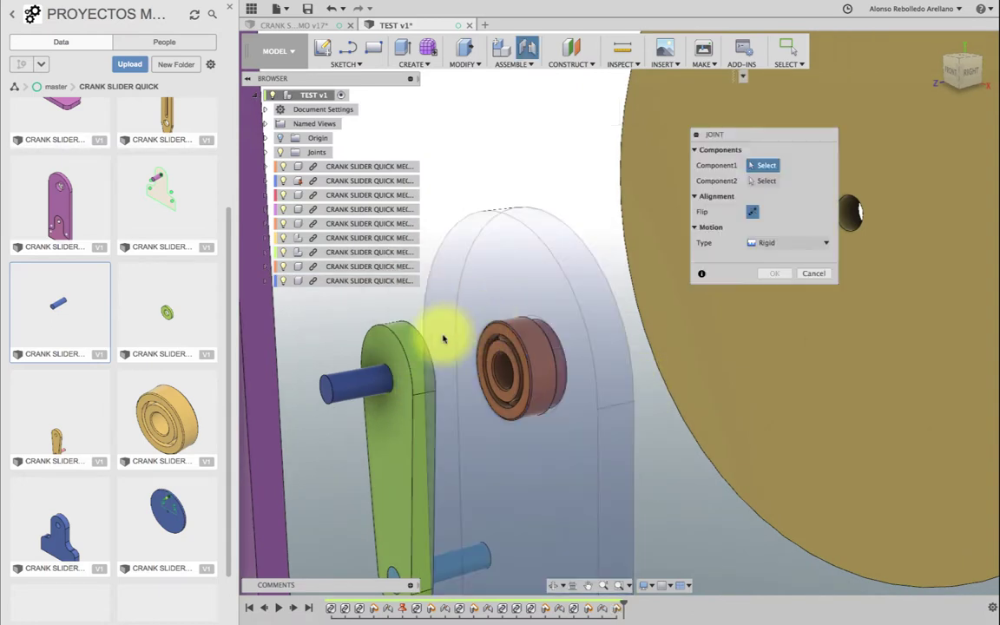
left_click(391, 376)
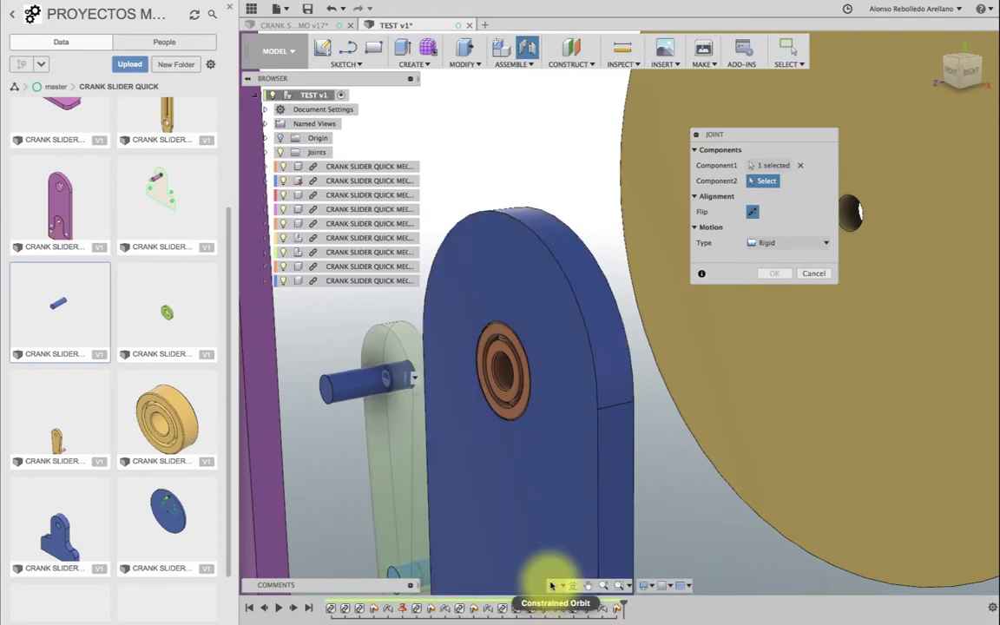
left_click(516, 458)
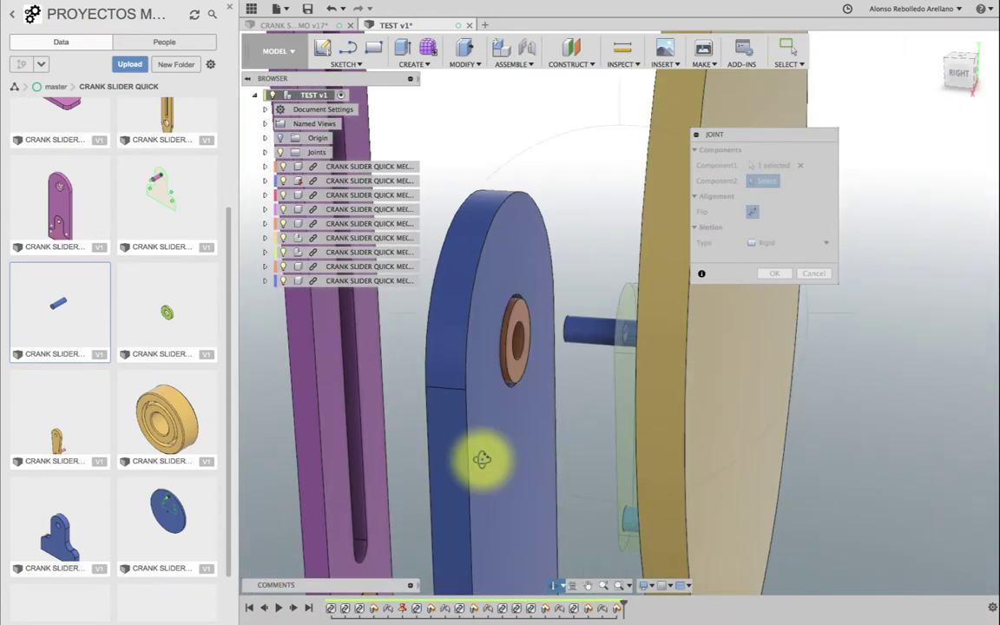
left_click(514, 346)
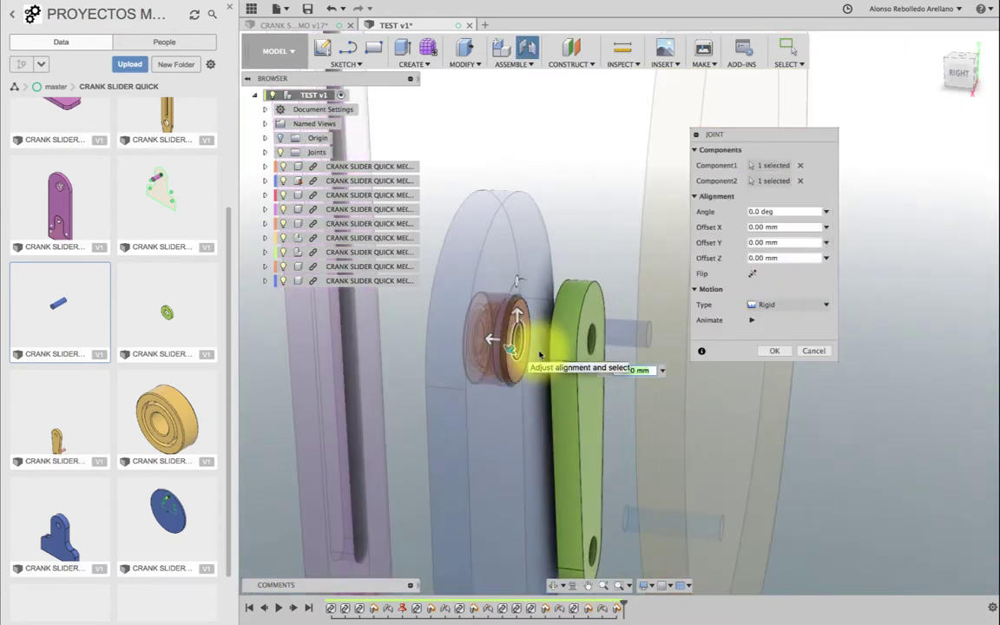
left_click(772, 305)
left_click(768, 328)
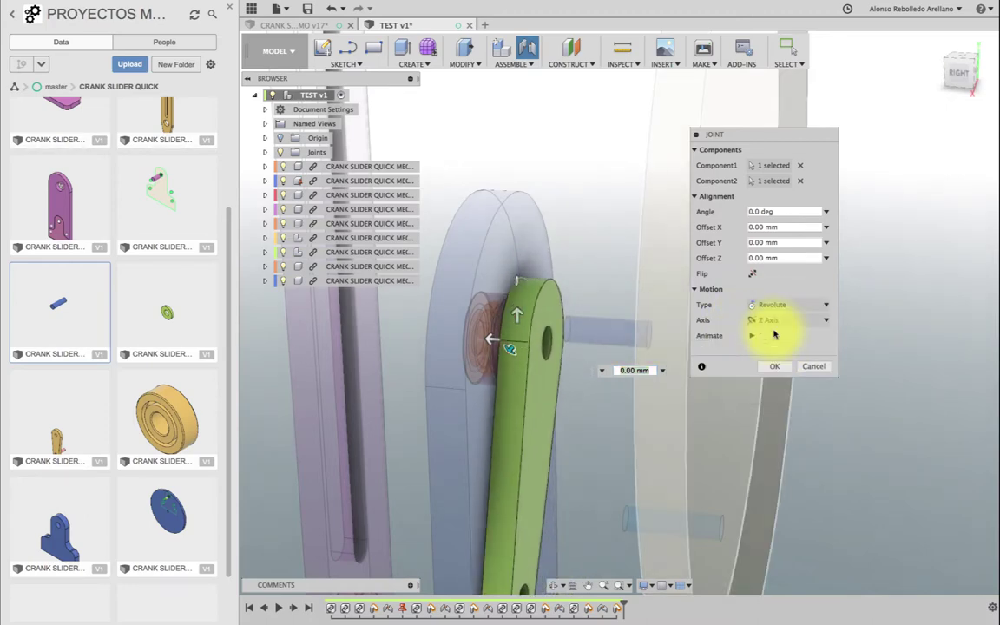
left_click(775, 366)
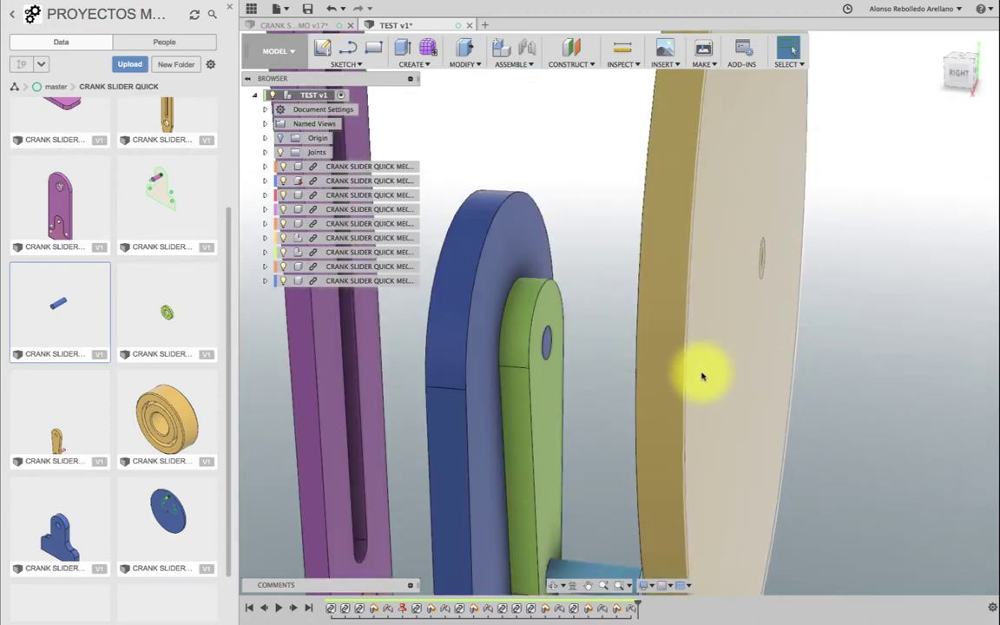
Step: Turn the view to the tan disk's face and pick its centre hole for a new joint
left_click(556, 586)
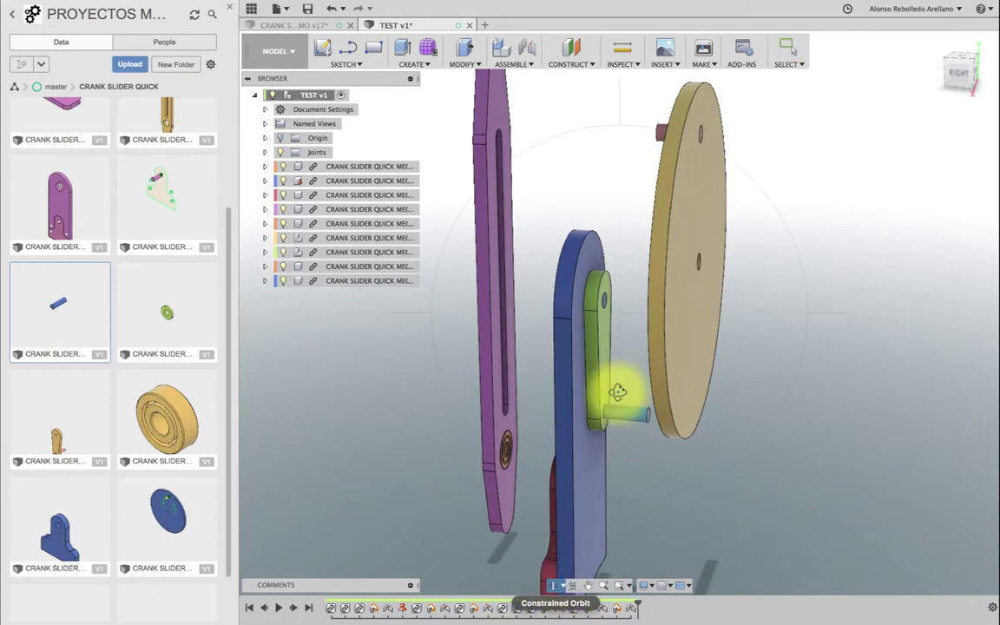
mouse_move(617, 392)
left_mouse_down()
mouse_move(574, 373)
mouse_move(721, 364)
mouse_move(558, 359)
mouse_move(545, 335)
mouse_move(663, 380)
left_mouse_up()
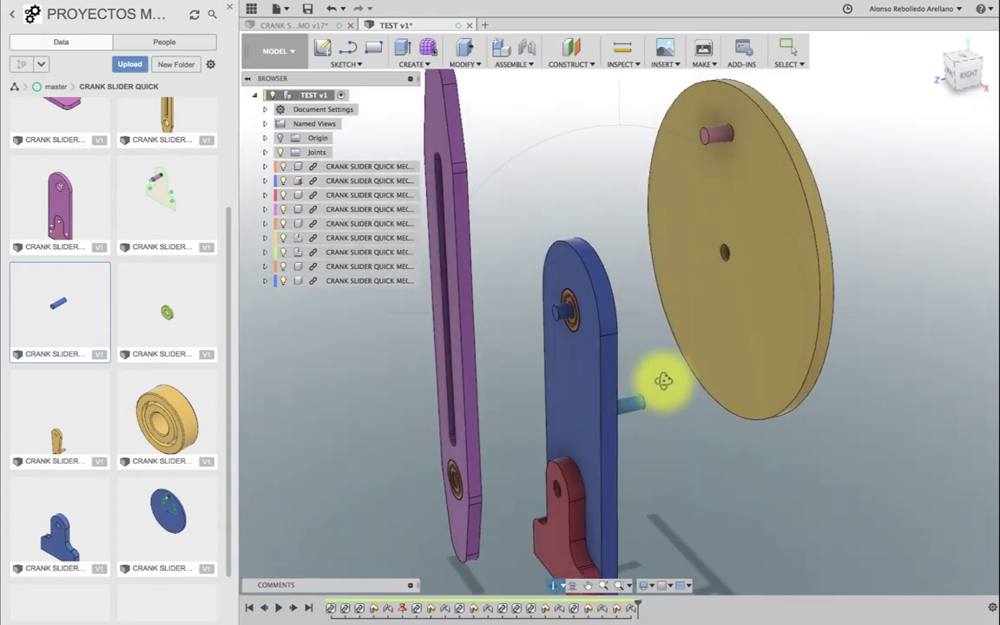
scroll(664, 380, "up", 2)
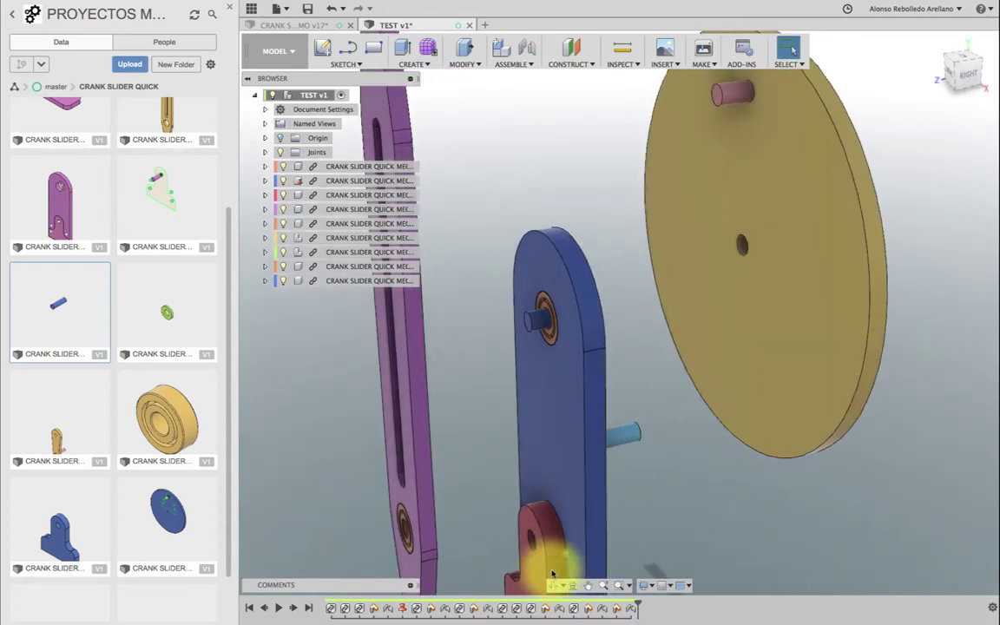
left_click(549, 589)
left_click_drag(660, 384, 601, 384)
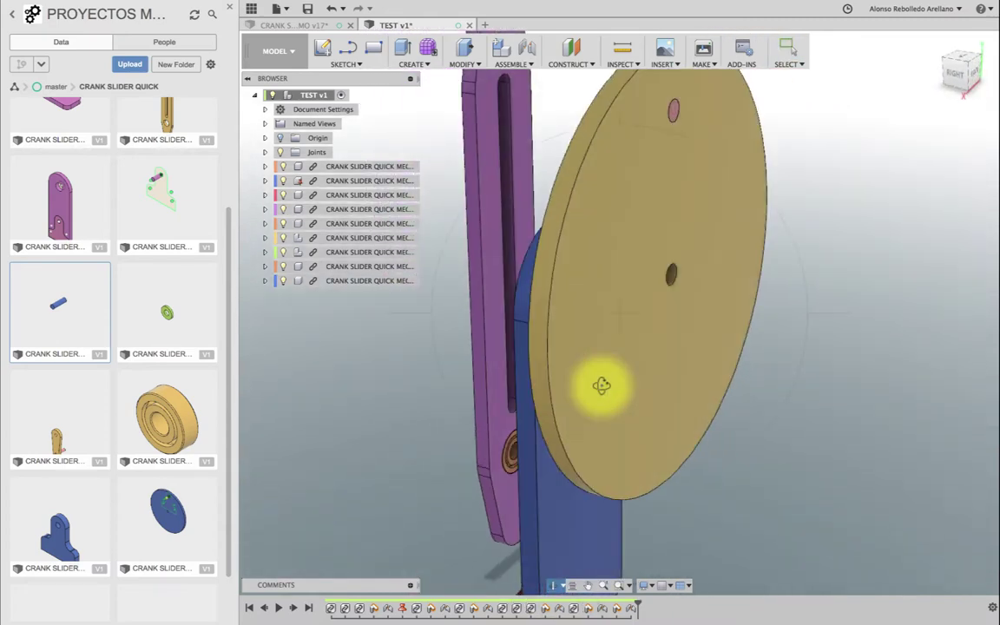
key("j")
left_click(670, 275)
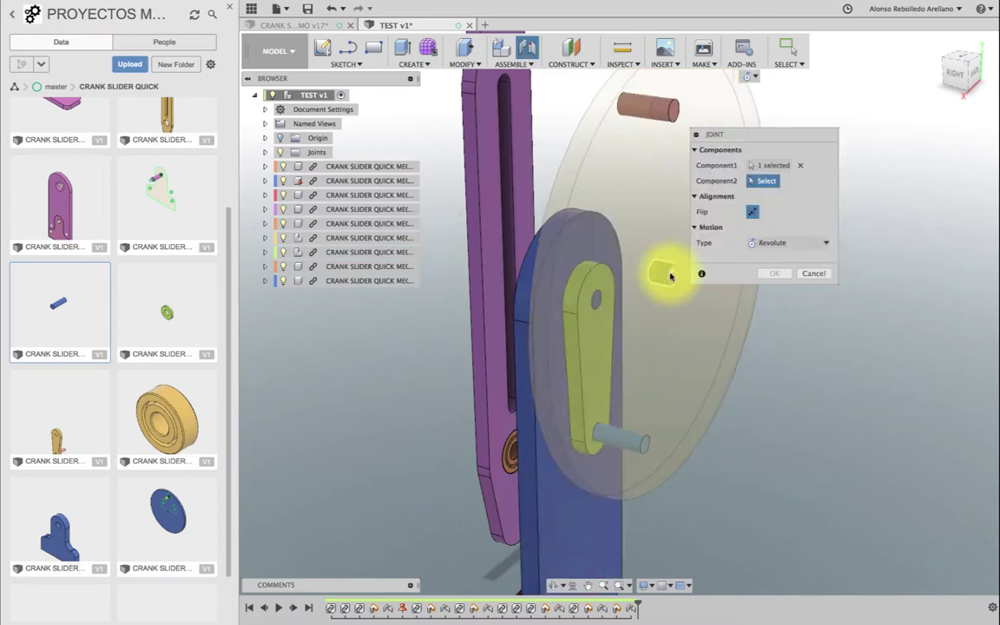
Step: Pick the blue link's upper bearing as second point and set the joint type to Rigid
left_click(552, 591)
left_click_drag(608, 382, 652, 380)
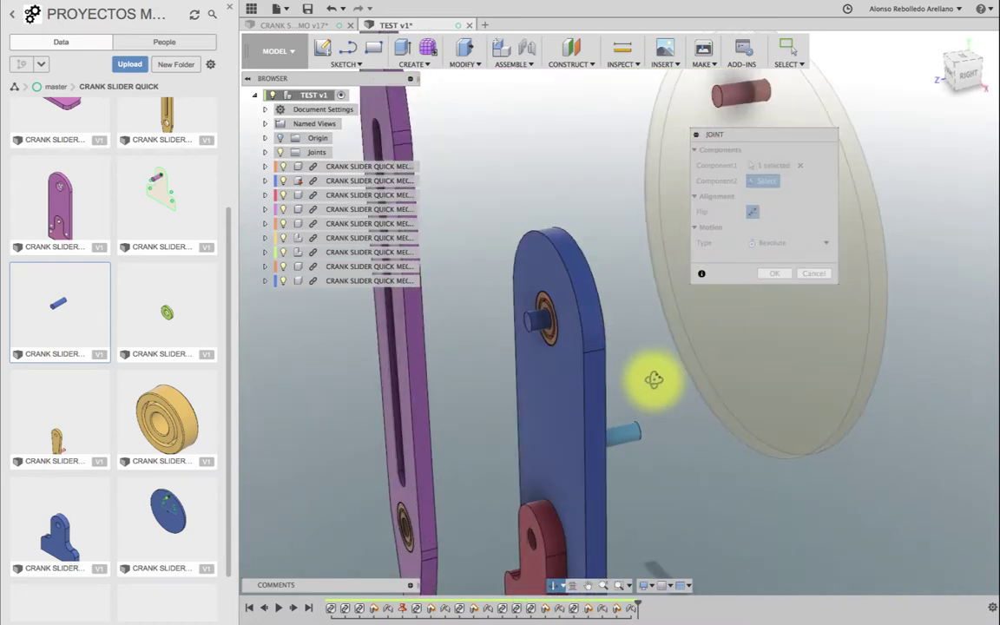
scroll(556, 308, "up", 5)
key("Escape")
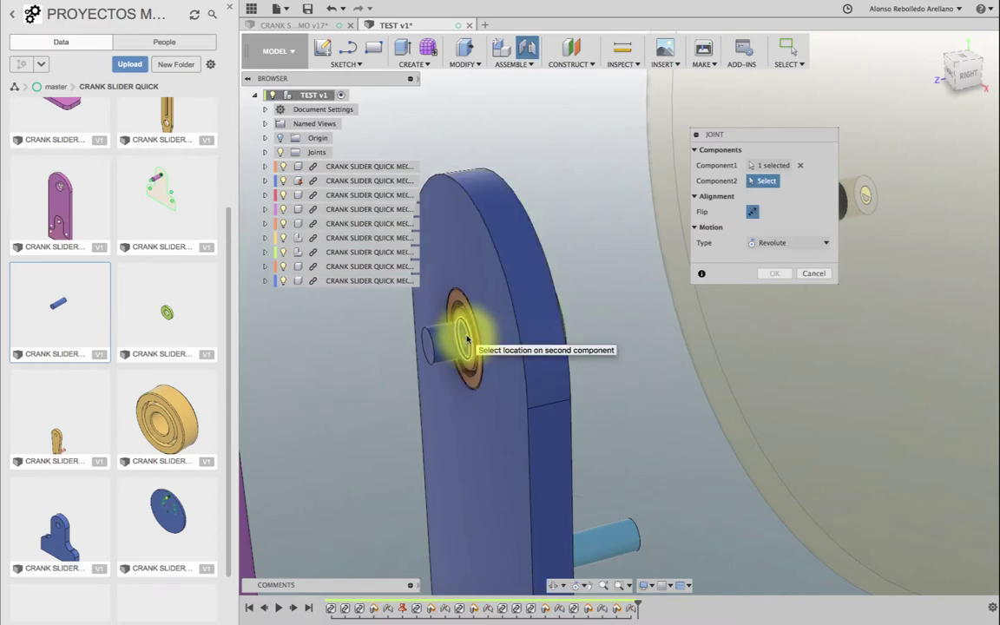
left_click(466, 338)
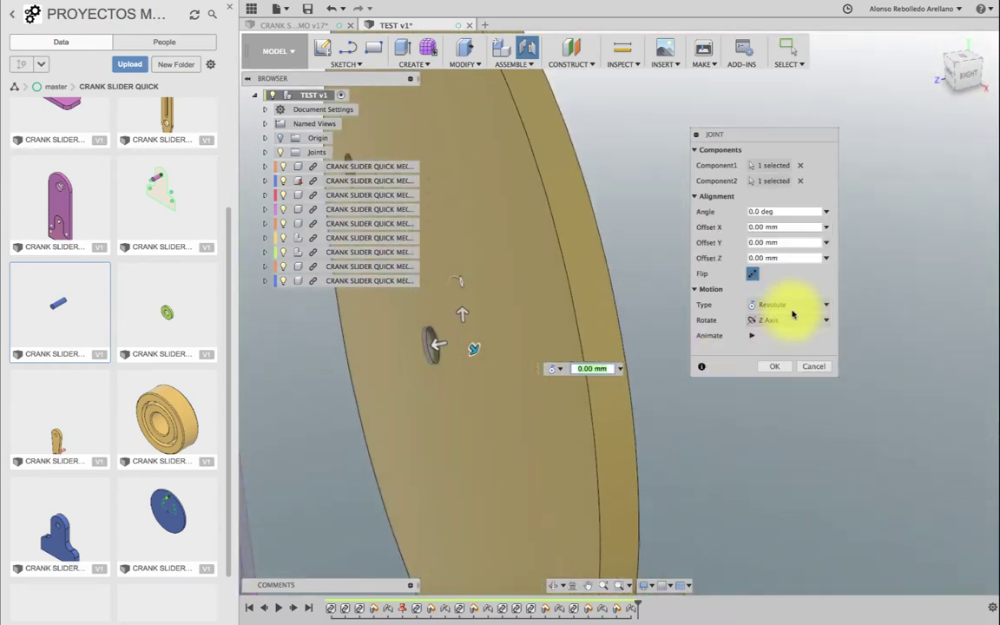
left_click(795, 308)
left_click(787, 322)
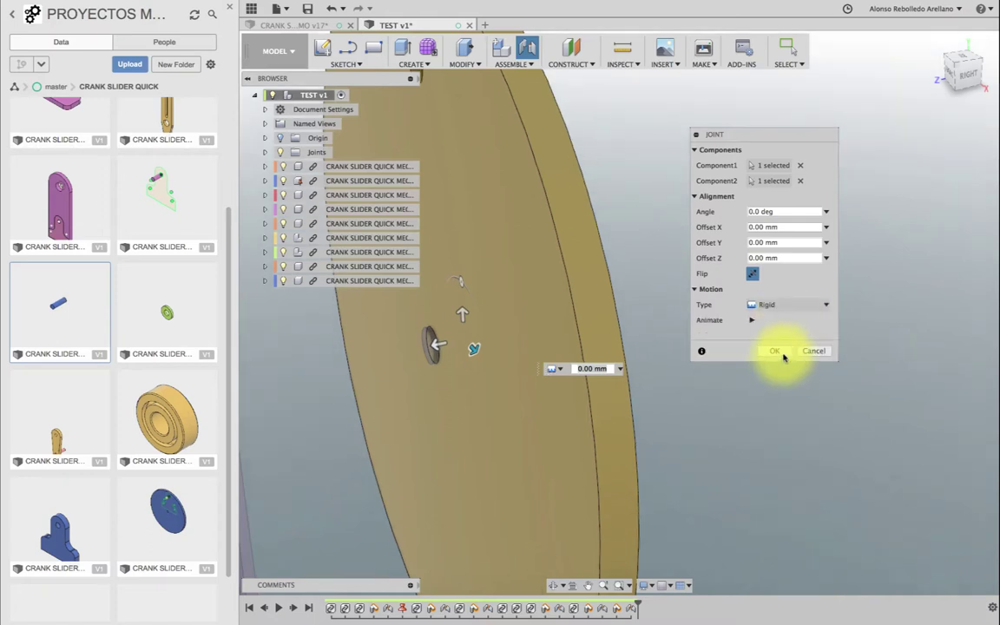
left_click(782, 351)
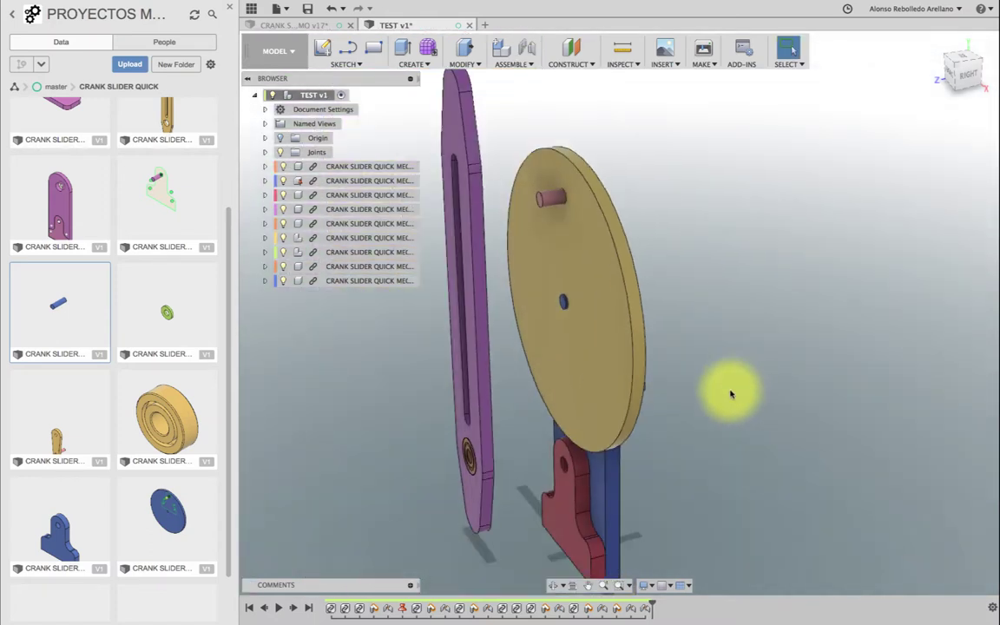
Step: Orbit to a side view of the assembly and select the flywheel disc's face
left_click(551, 583)
mouse_move(550, 521)
left_mouse_down()
mouse_move(547, 457)
mouse_move(518, 451)
mouse_move(635, 421)
mouse_move(607, 375)
mouse_move(663, 347)
mouse_move(586, 453)
mouse_move(636, 317)
mouse_move(574, 413)
mouse_move(612, 393)
mouse_move(544, 536)
left_mouse_up()
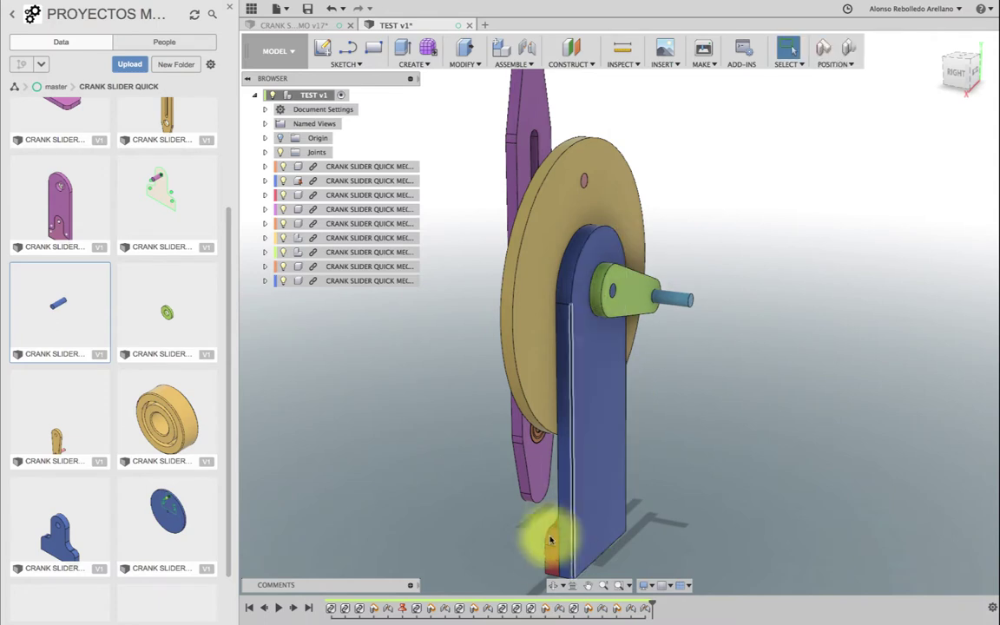
left_click(551, 584)
left_click_drag(595, 458, 686, 396)
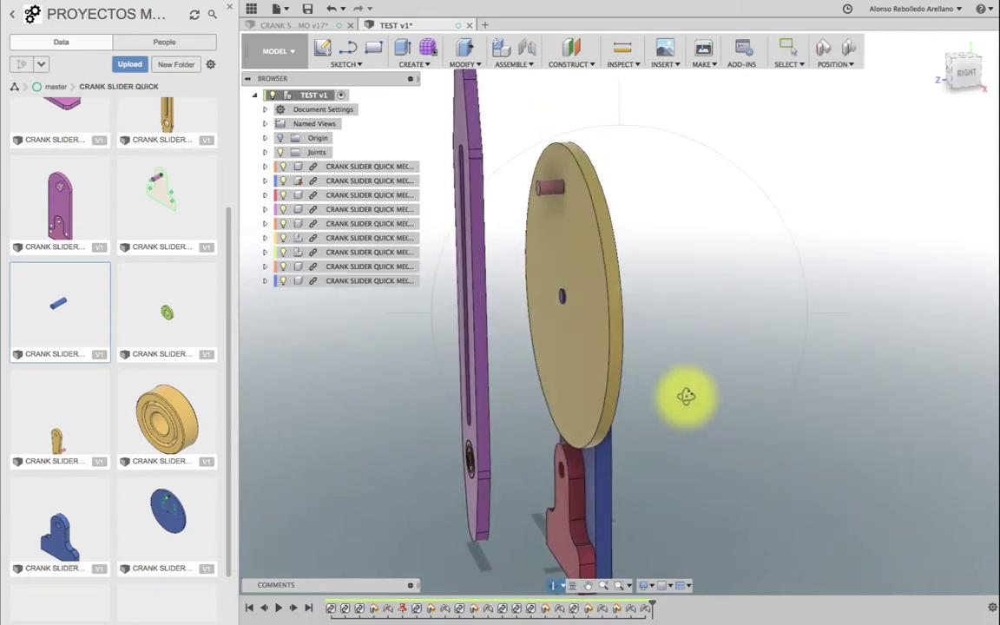
key("Escape")
left_click(598, 383)
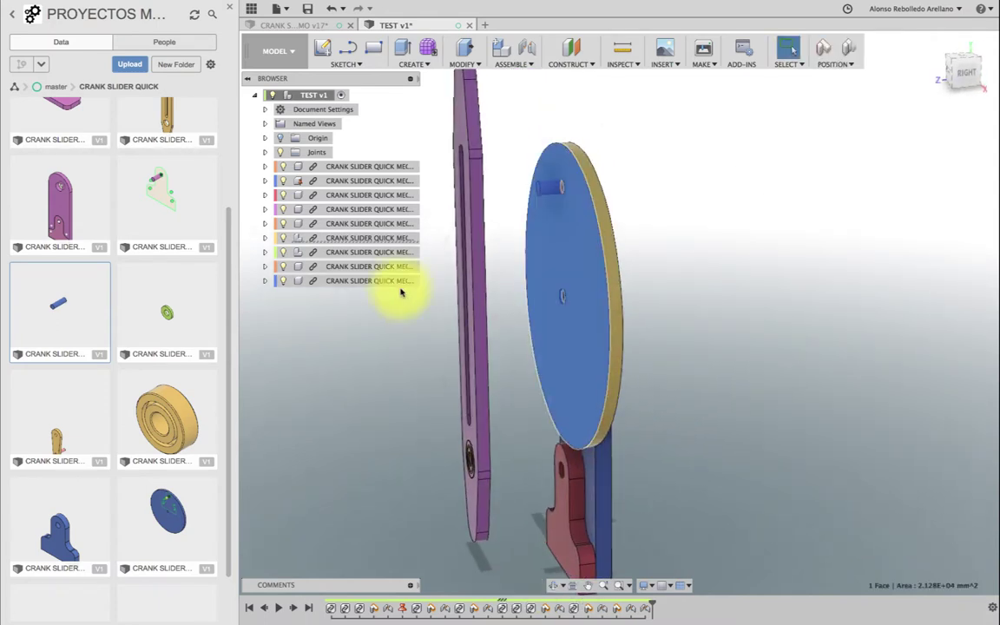
Step: Expand the component and top-level Joints folders, then delete the Rigid7 joint
left_click(265, 239)
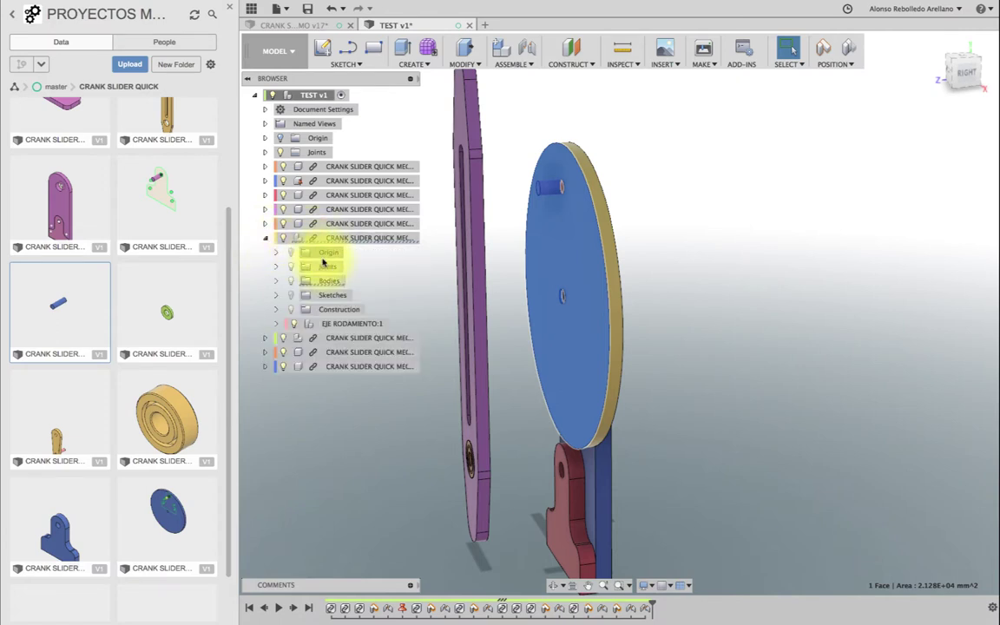
left_click(277, 267)
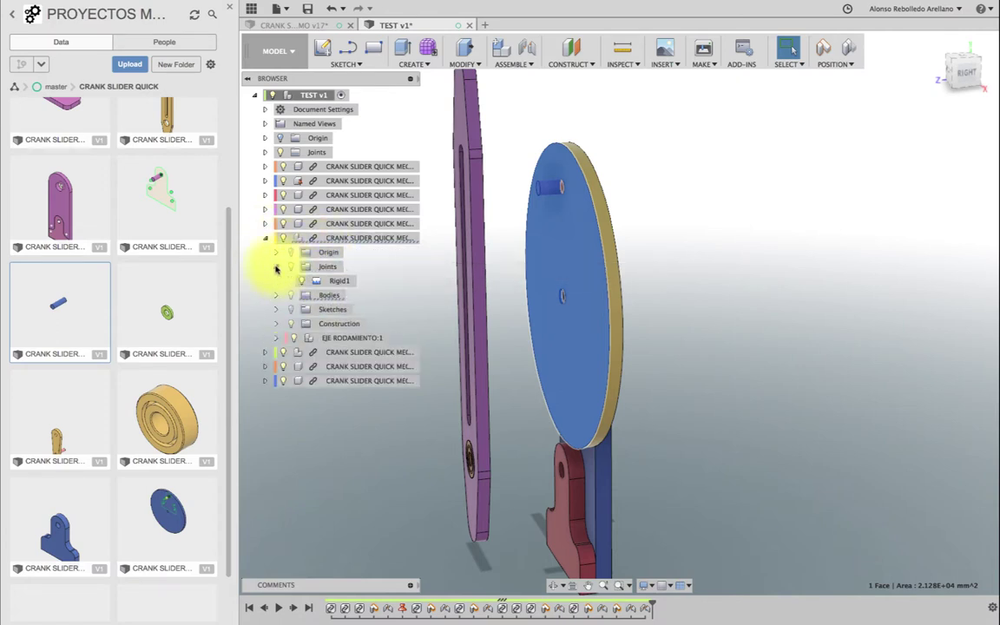
left_click(318, 281)
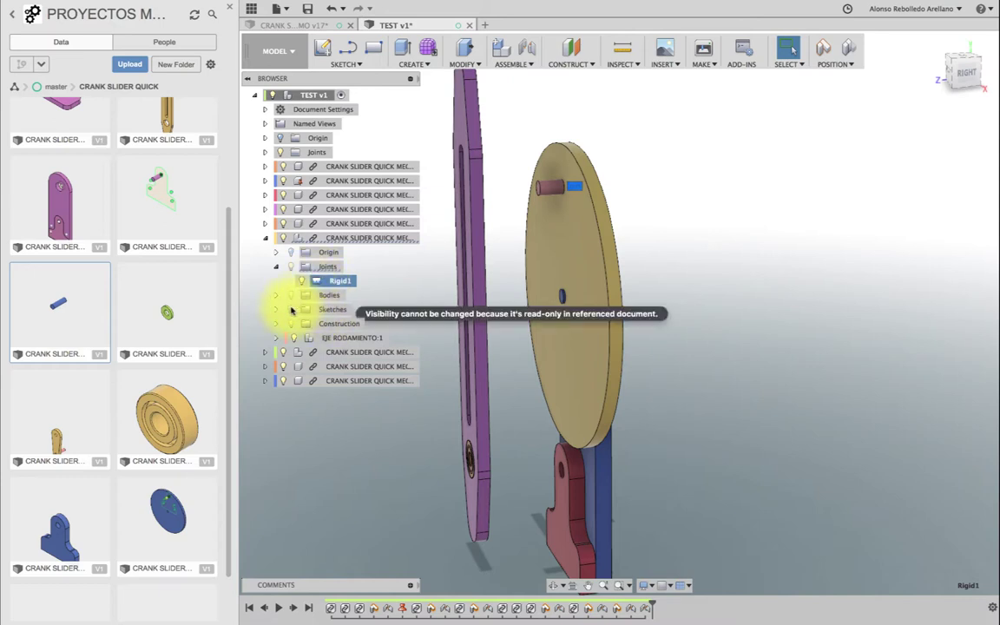
left_click(265, 153)
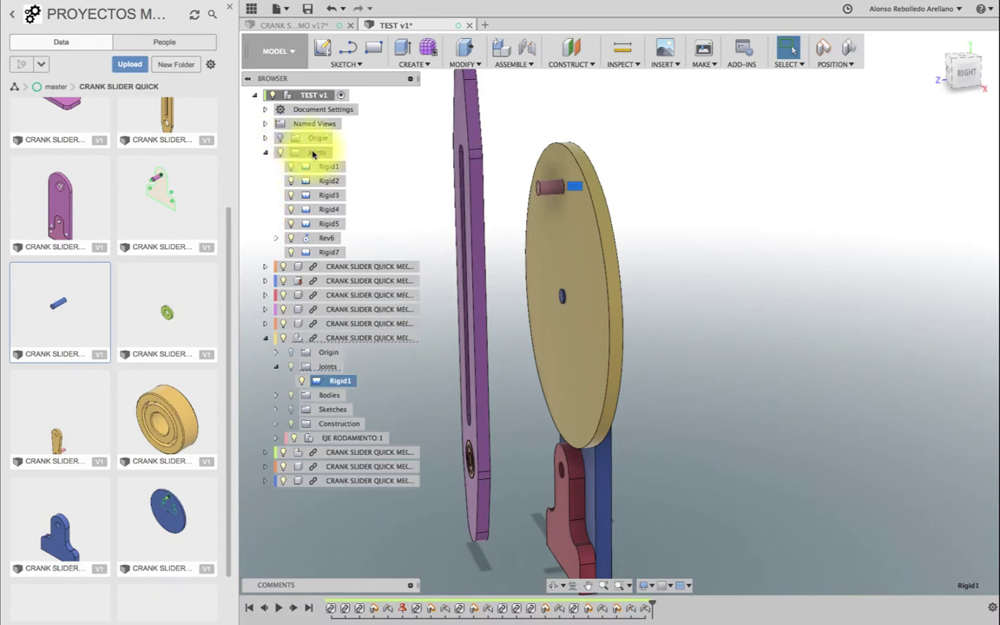
right_click(320, 252)
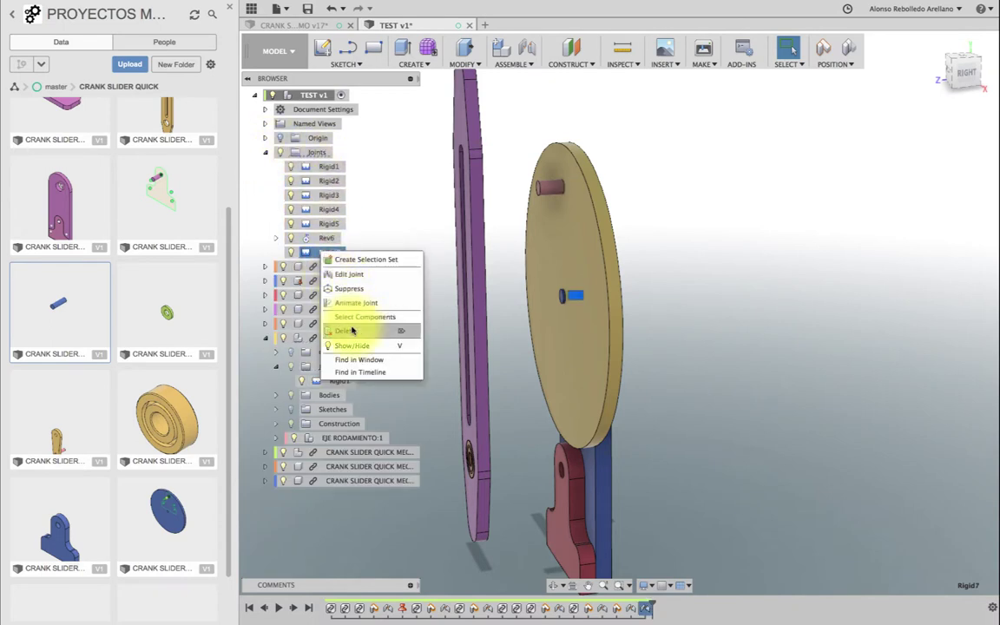
left_click(351, 331)
Step: Create rigid joint Rigid8 fixing the yellow disc's centre onto the flywheel shaft
scroll(699, 268, "up", 2)
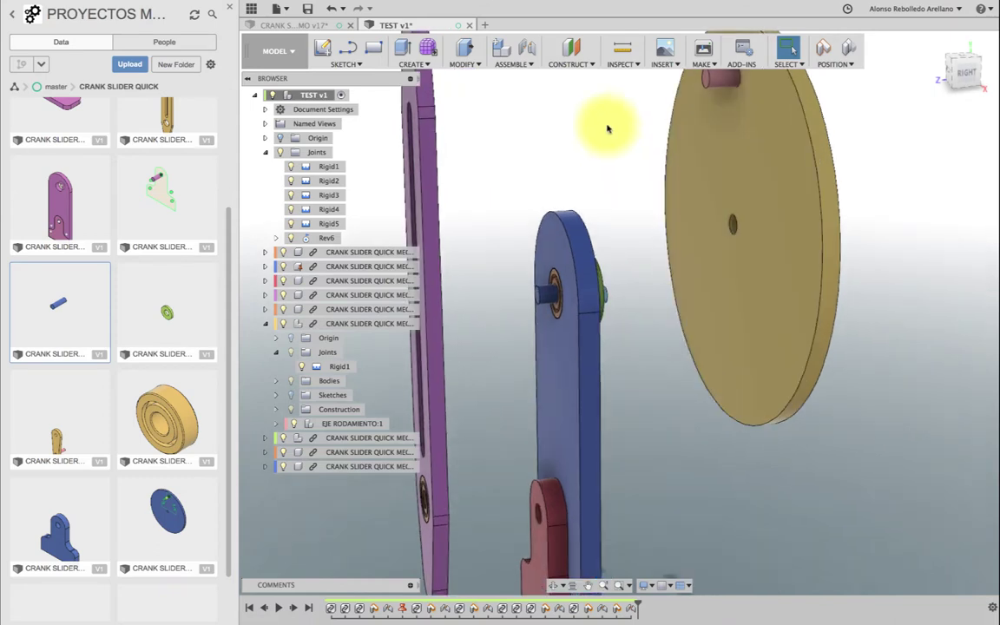
scroll(608, 128, "up", 2)
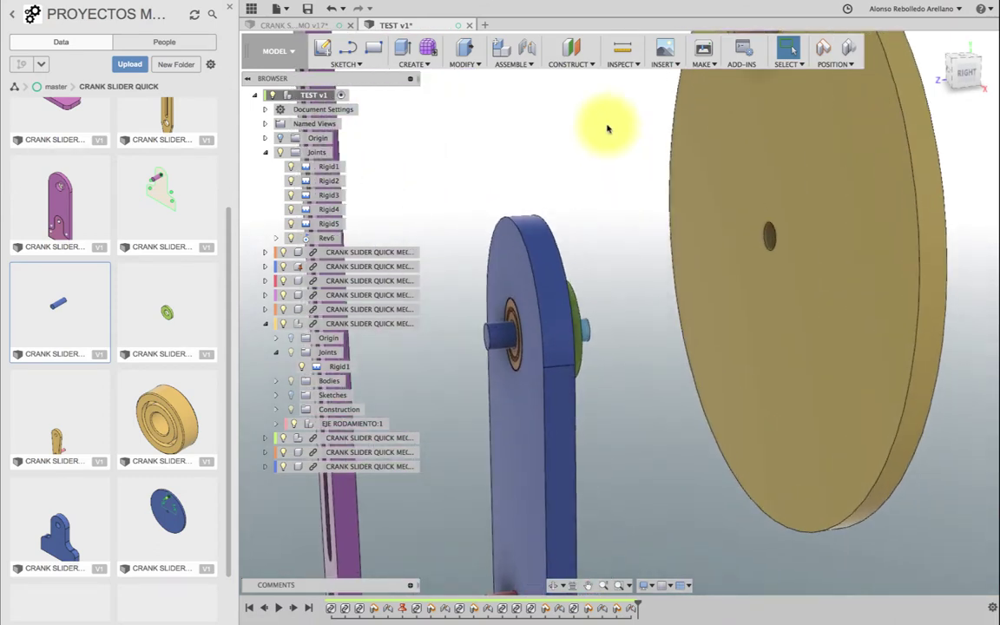
left_click(495, 321)
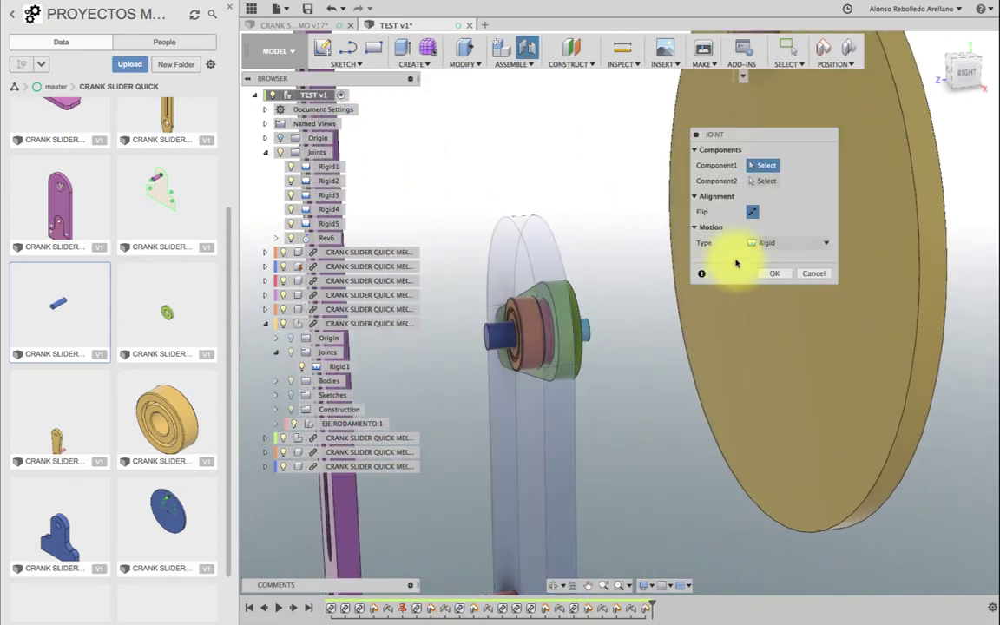
left_click_drag(775, 137, 702, 90)
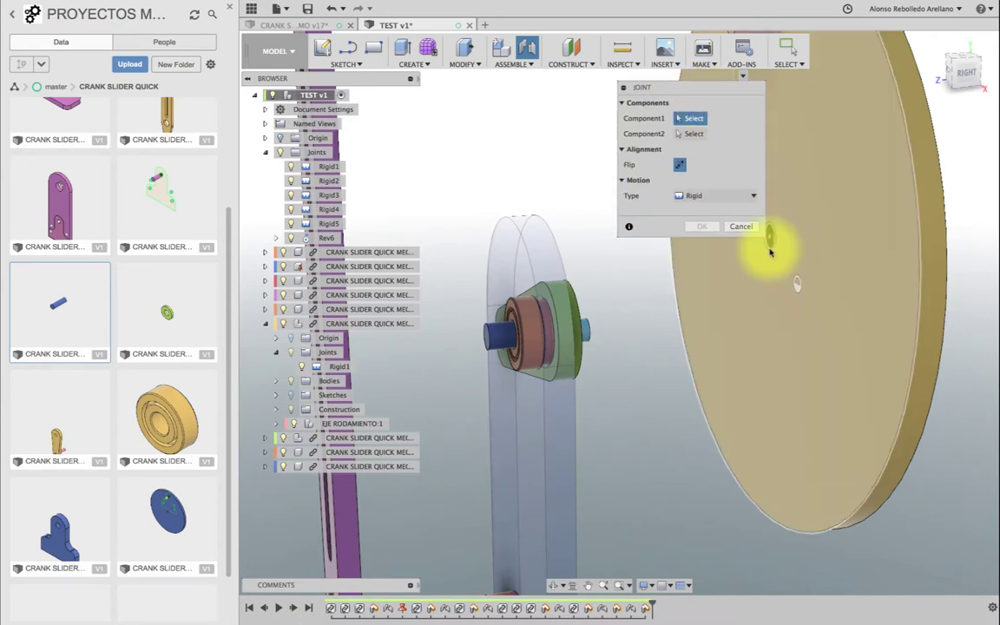
left_click(770, 239)
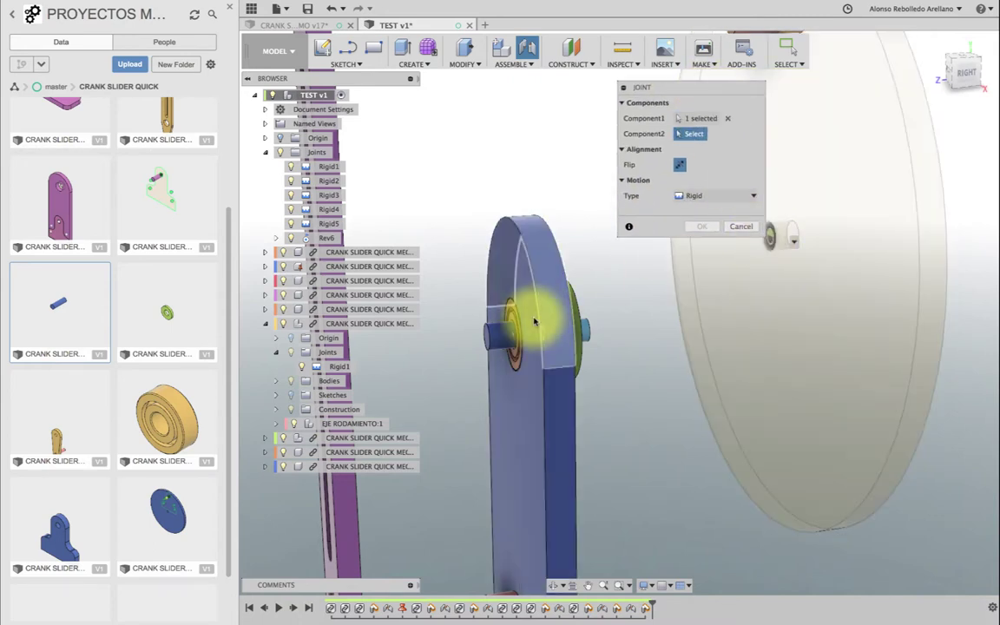
left_click(488, 337)
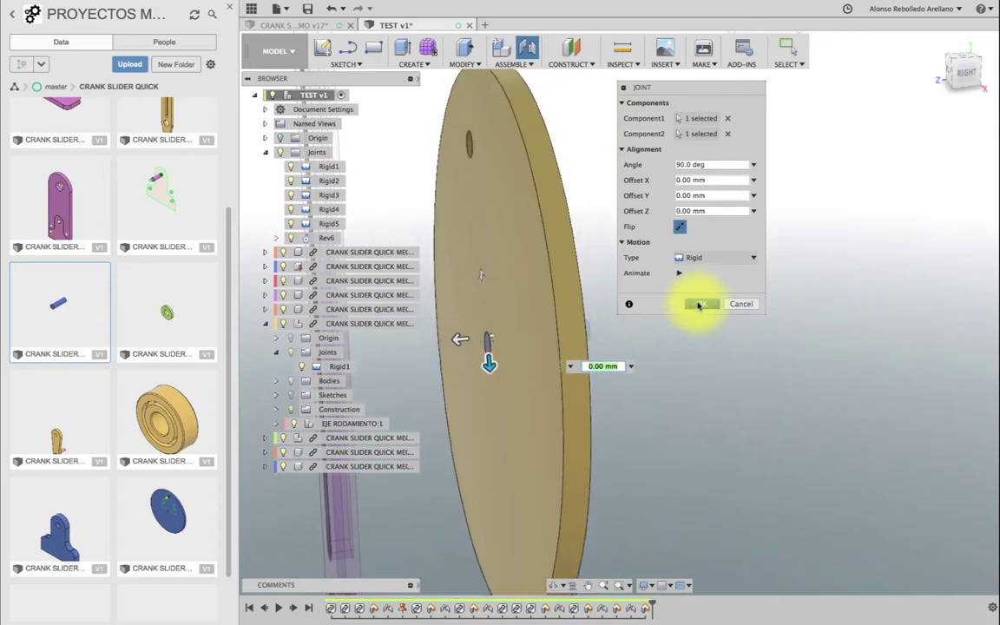
left_click(700, 303)
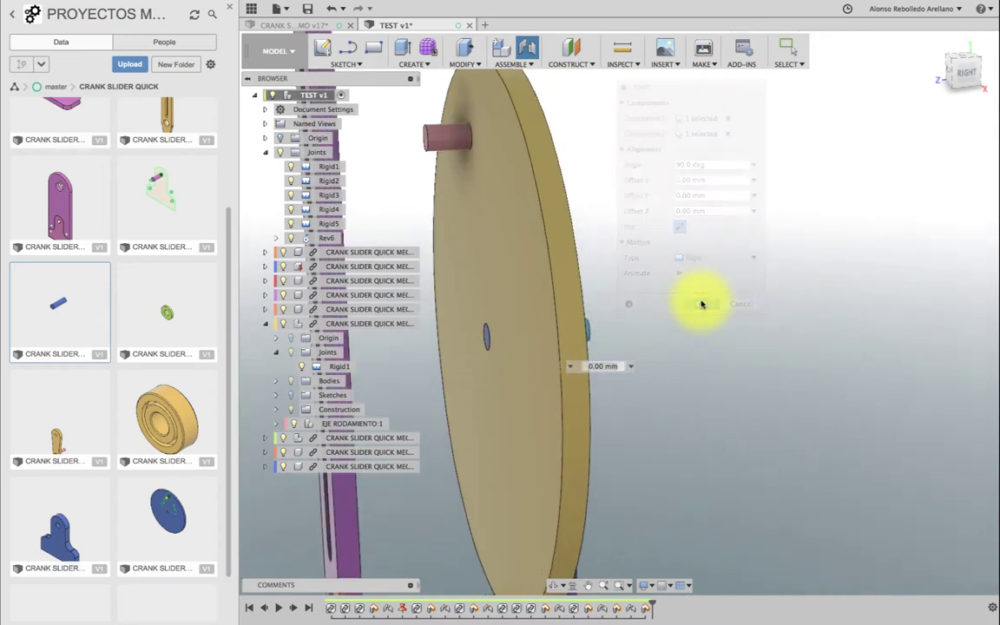
left_click(554, 584)
Step: Rotate the green crank about its joint, face the disc front-on, and show joint markers
left_click_drag(558, 415, 535, 418)
key("Escape")
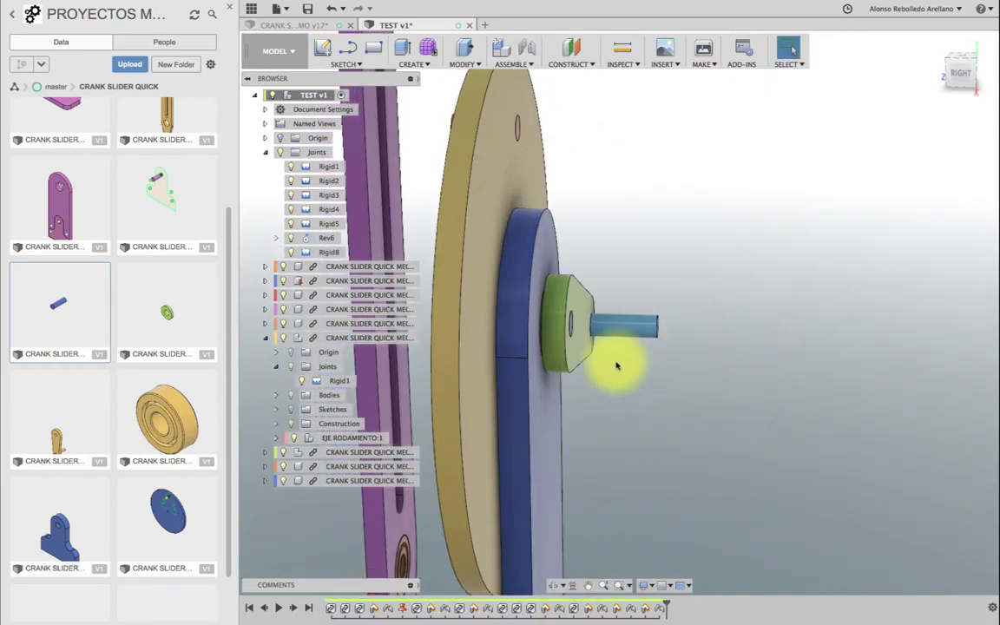
mouse_move(634, 334)
left_mouse_down()
mouse_move(636, 384)
mouse_move(575, 315)
mouse_move(594, 337)
mouse_move(566, 341)
mouse_move(574, 320)
mouse_move(511, 441)
mouse_move(614, 230)
mouse_move(598, 245)
left_mouse_up()
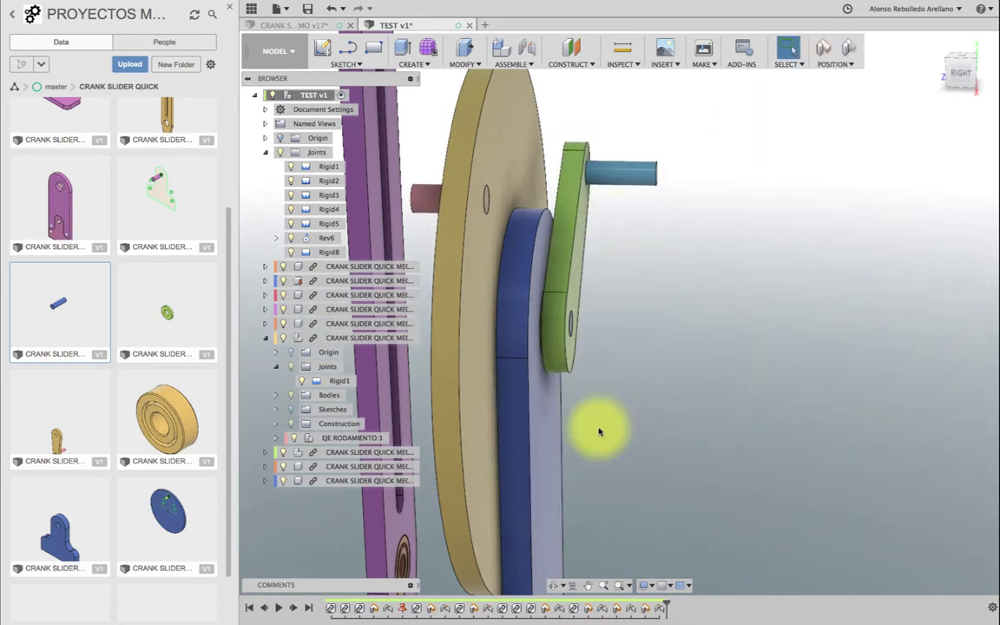
left_click(554, 586)
mouse_move(637, 353)
left_mouse_down()
mouse_move(667, 352)
mouse_move(660, 510)
left_mouse_up()
left_click(645, 586)
mouse_move(677, 532)
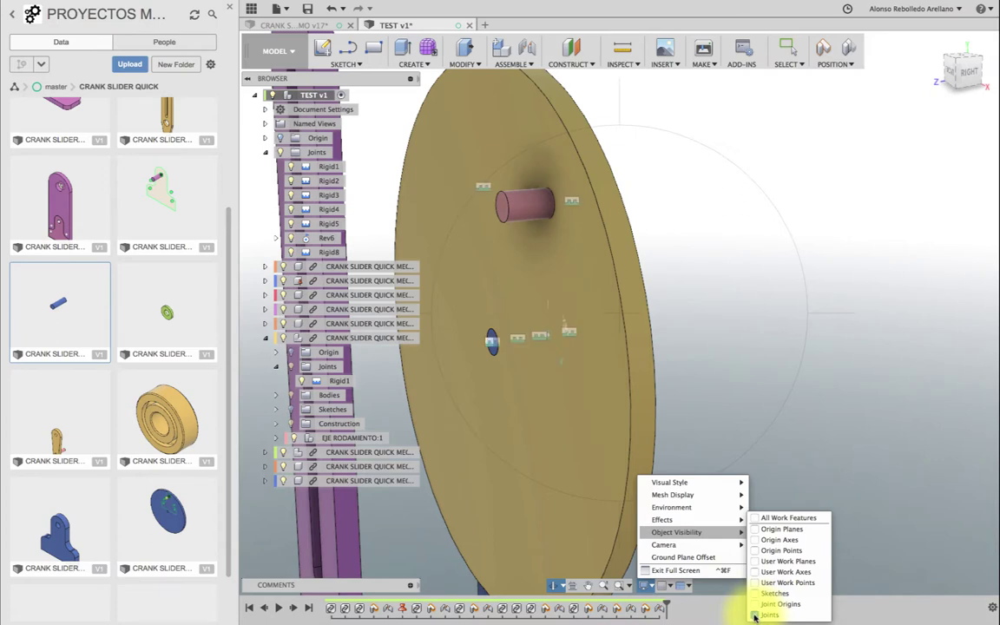
Step: Animate the Rev6 revolute joint to spin the flywheel disc, then stop the animation
right_click(562, 365)
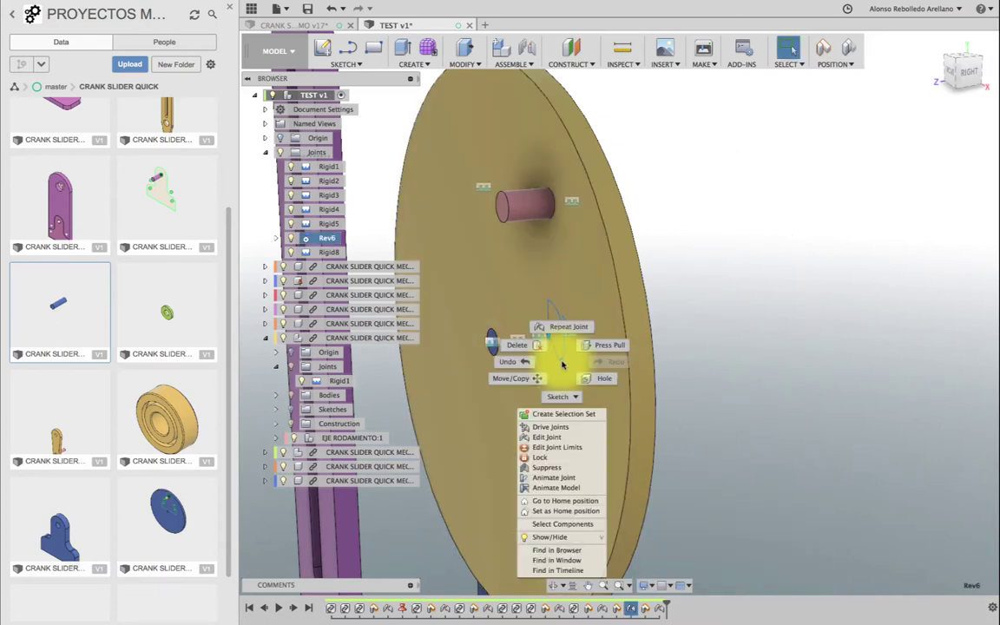
left_click(555, 486)
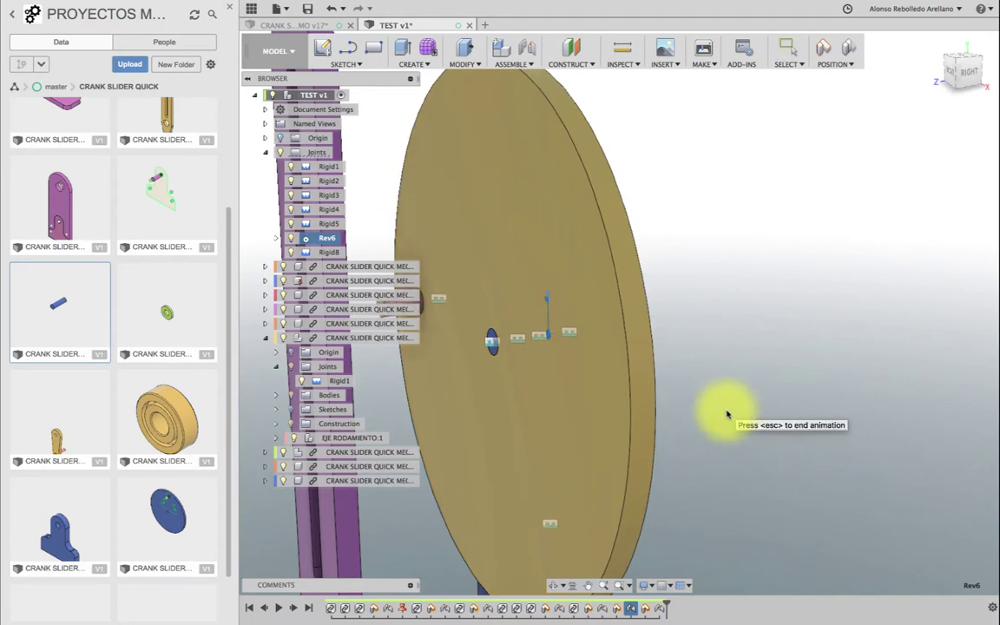
left_click(847, 51)
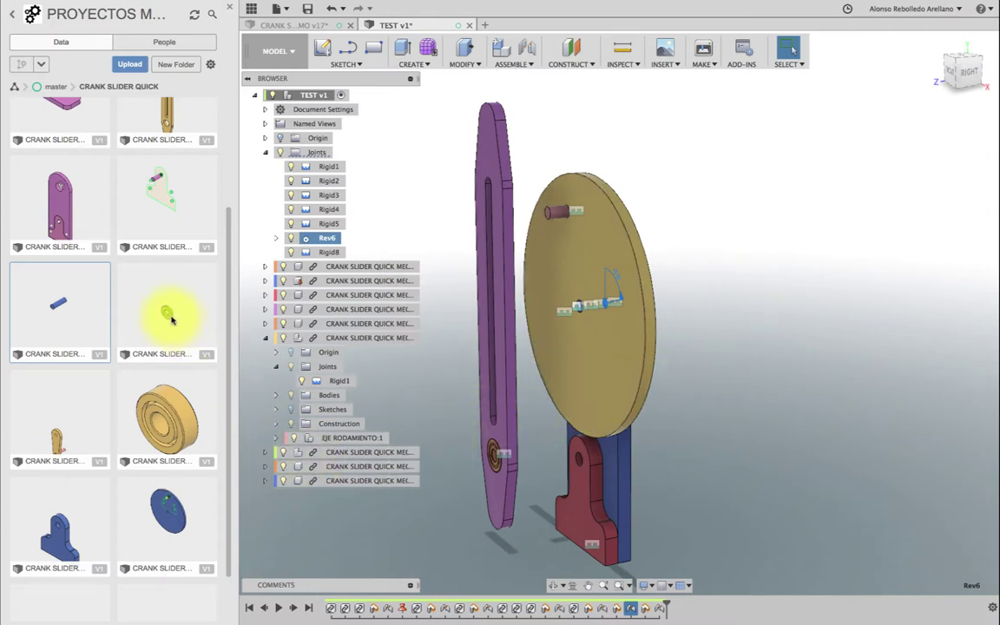
Step: Collapse the browser folders, insert another GOLILLA washer and place it left of the purple link
left_click(267, 338)
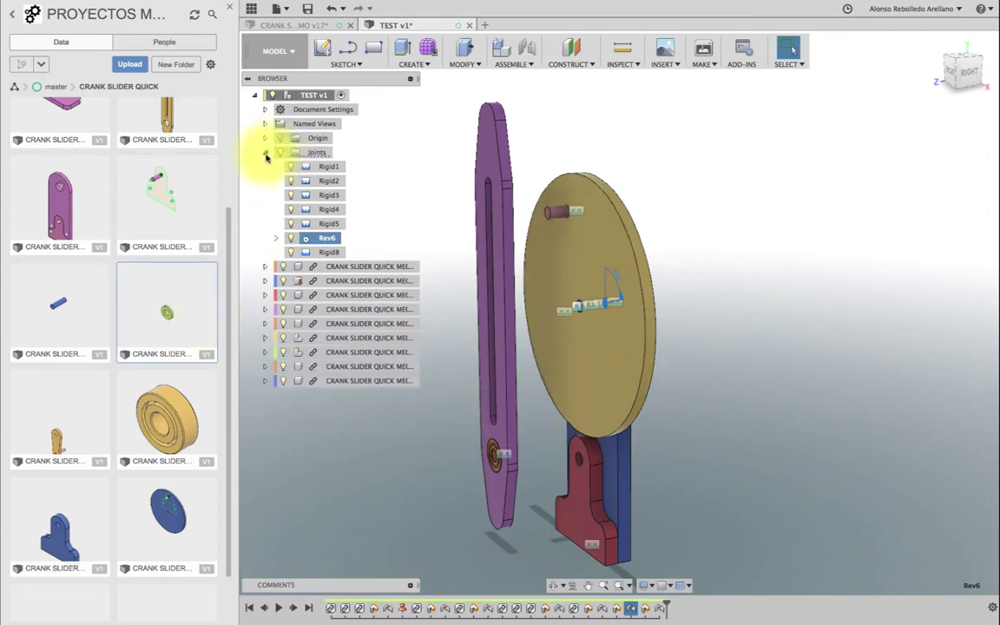
left_click(265, 154)
right_click(170, 318)
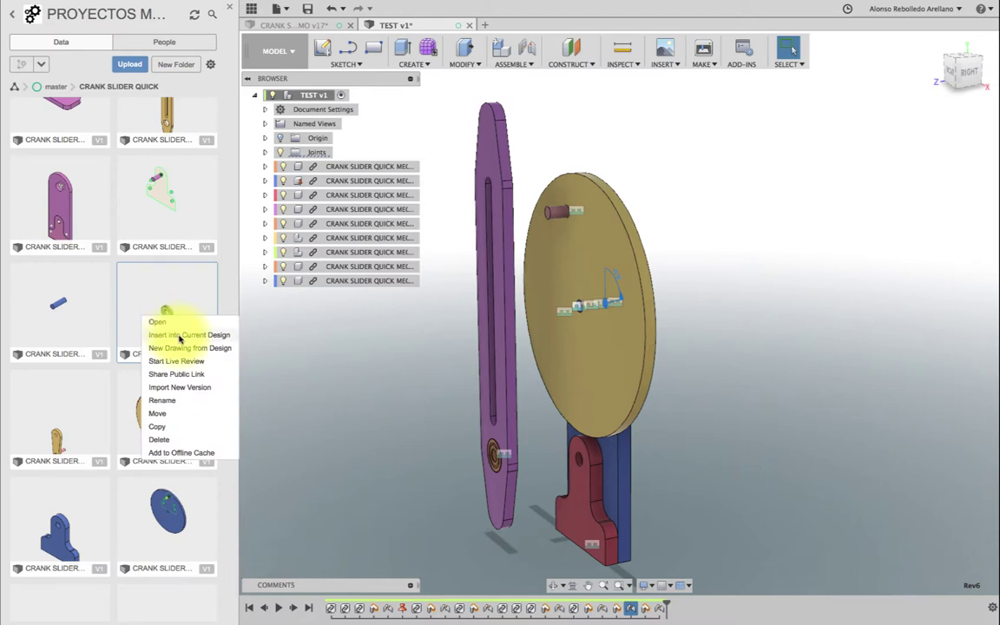
left_click(180, 336)
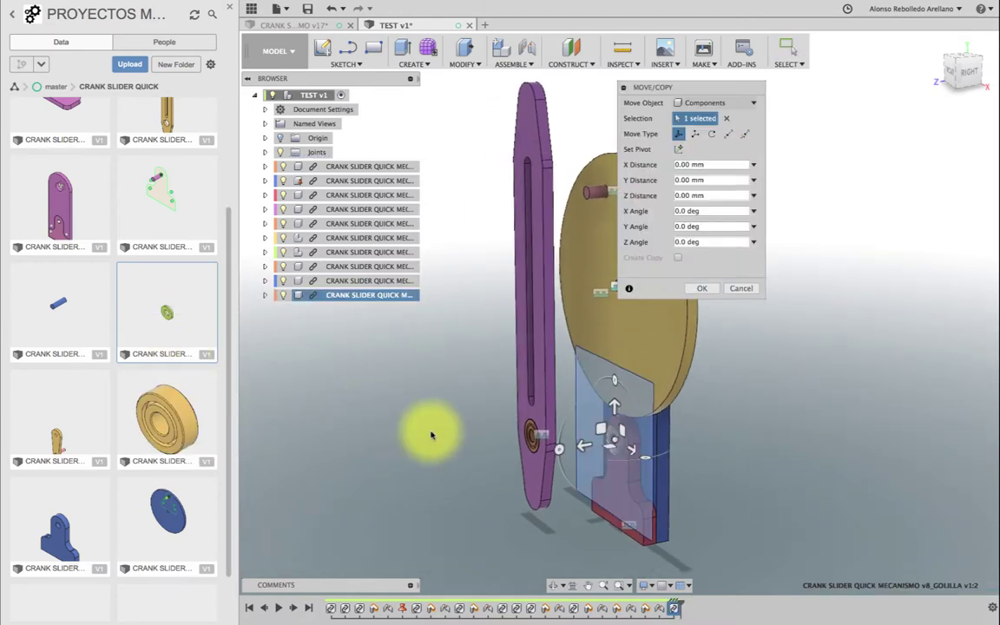
left_click_drag(601, 427, 443, 415)
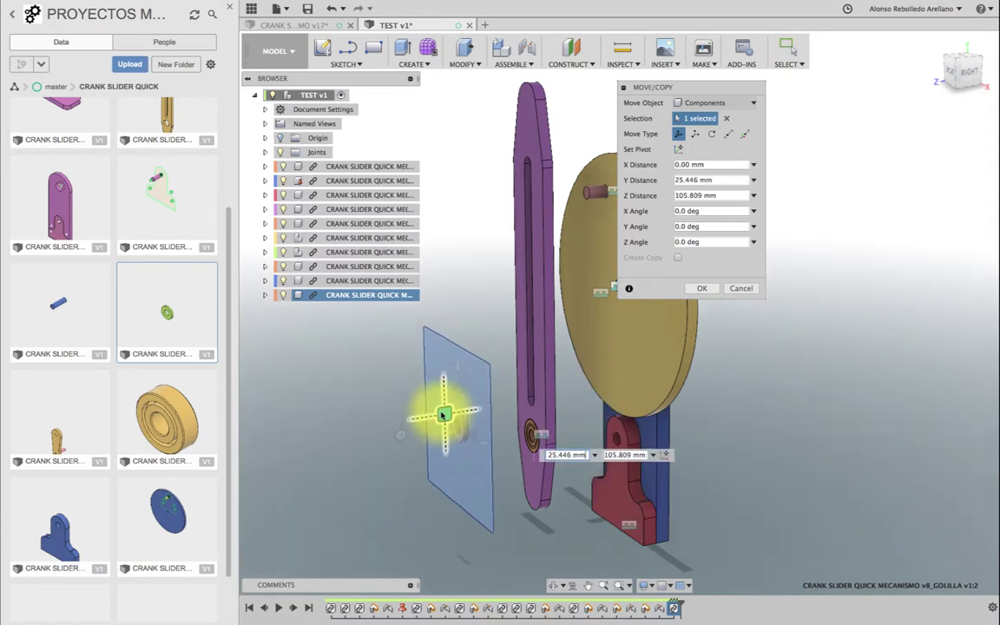
left_click(702, 289)
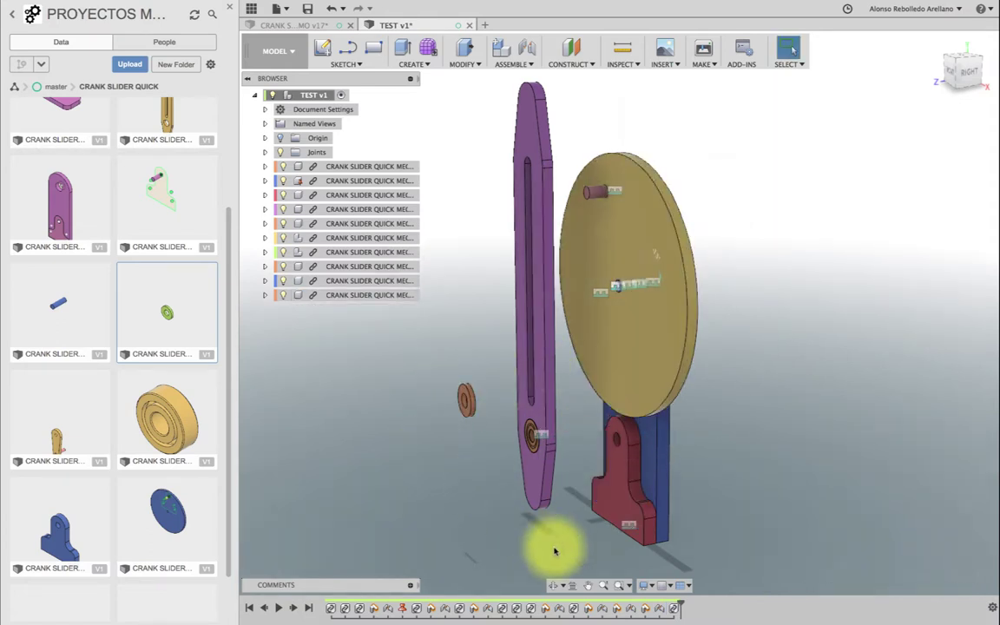
left_click(552, 587)
mouse_move(559, 531)
left_mouse_down()
mouse_move(537, 489)
mouse_move(515, 493)
mouse_move(554, 504)
mouse_move(430, 469)
left_mouse_up()
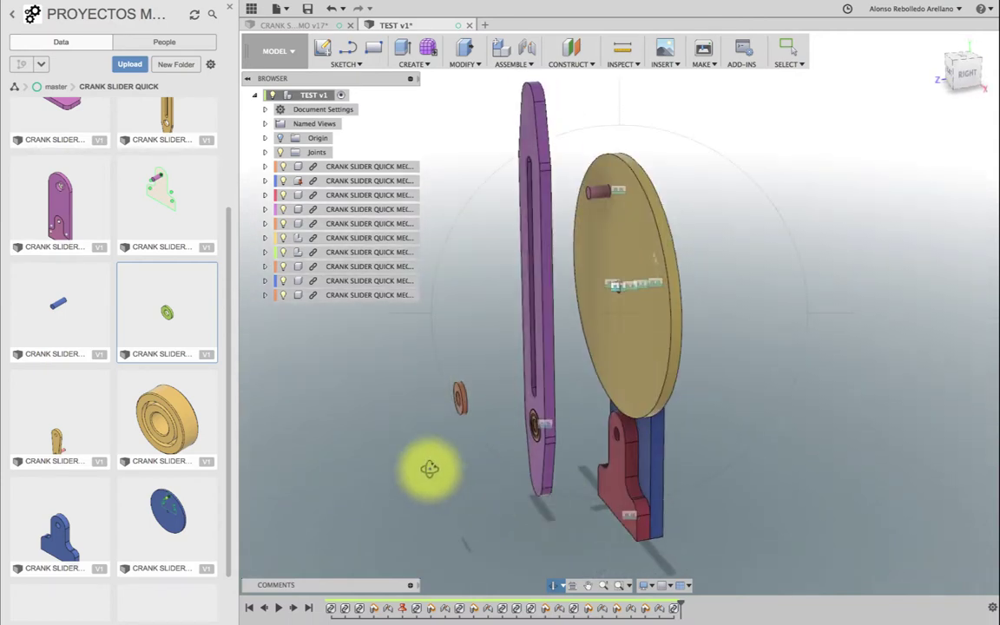
Step: Insert the EJE VOLANTE shaft and place it below and right of the disc
right_click(63, 311)
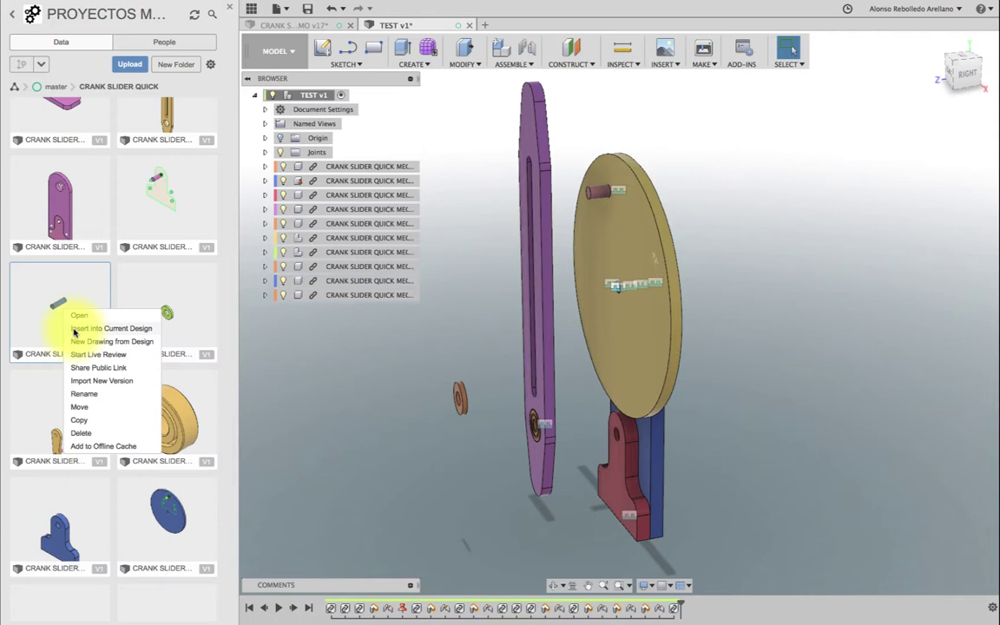
left_click(74, 330)
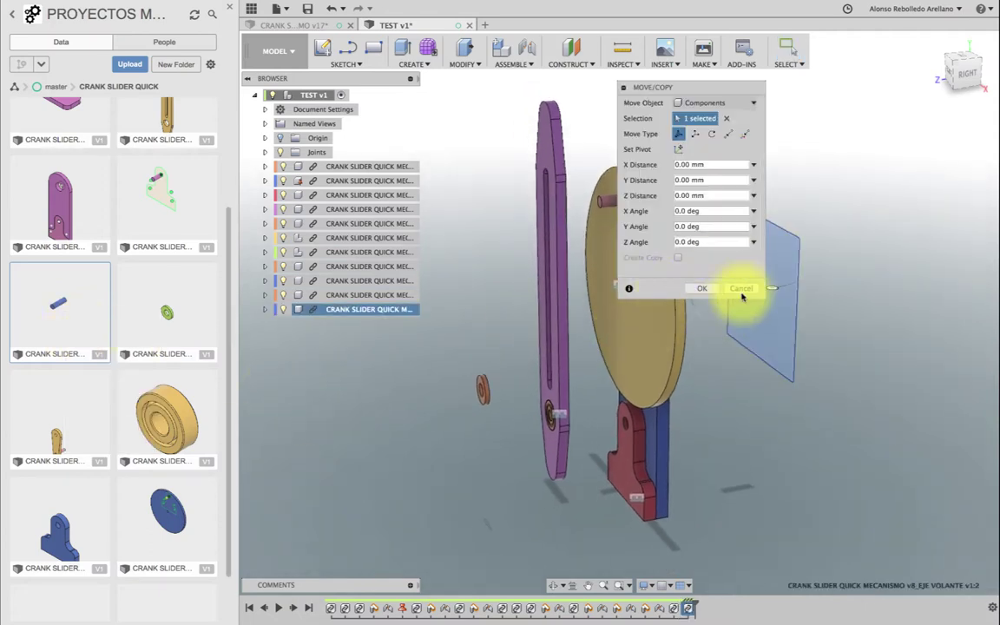
left_click(705, 287)
left_click_drag(721, 293, 728, 384)
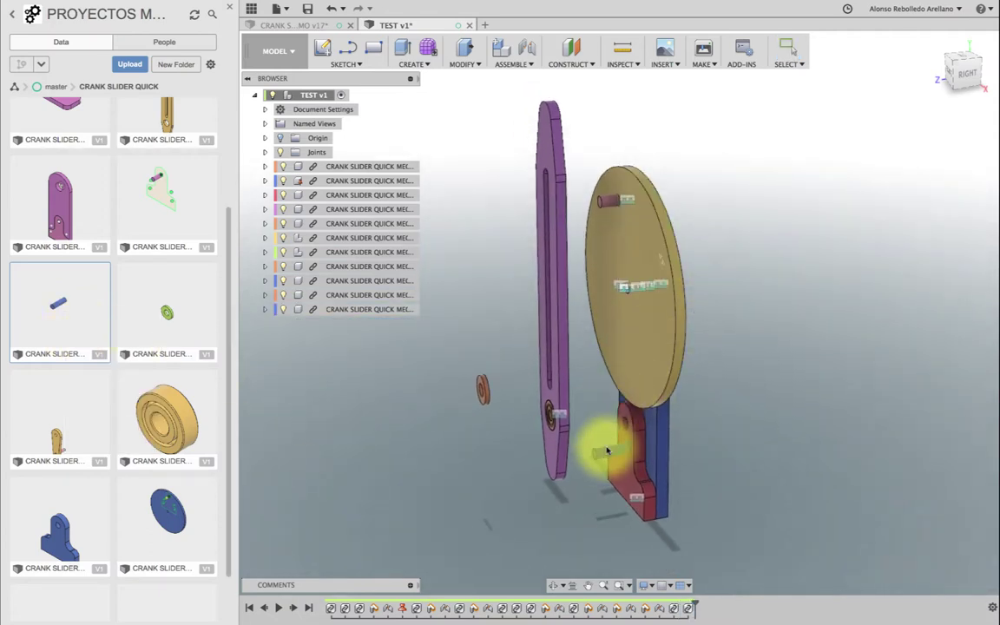
scroll(728, 384, "up", 3)
scroll(727, 384, "up", 2)
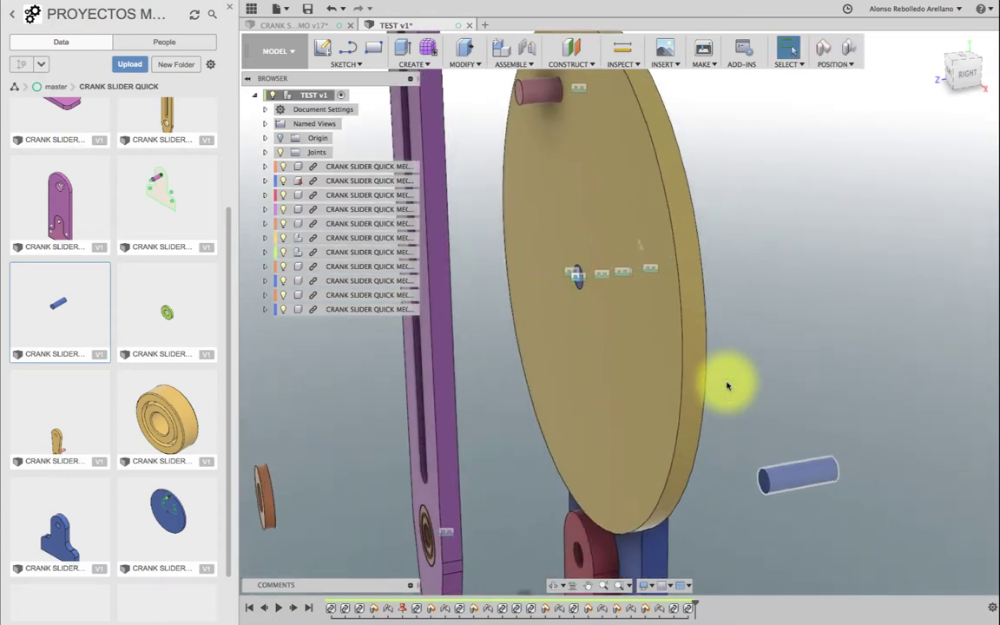
scroll(728, 384, "up", 2)
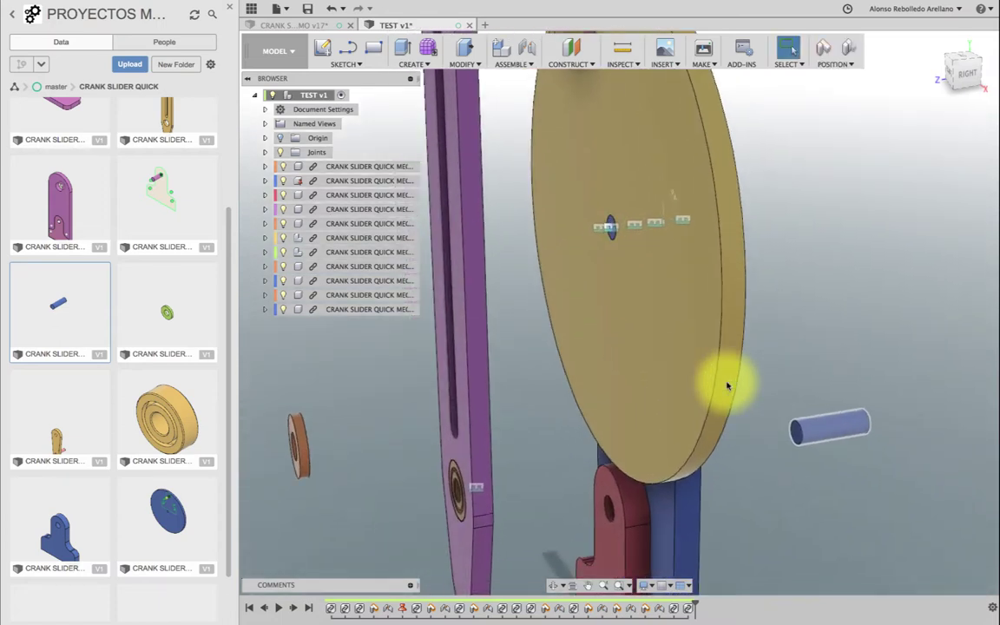
Step: Capture position and rigidly join the blue pin into the purple link's lower bearing
left_click(554, 588)
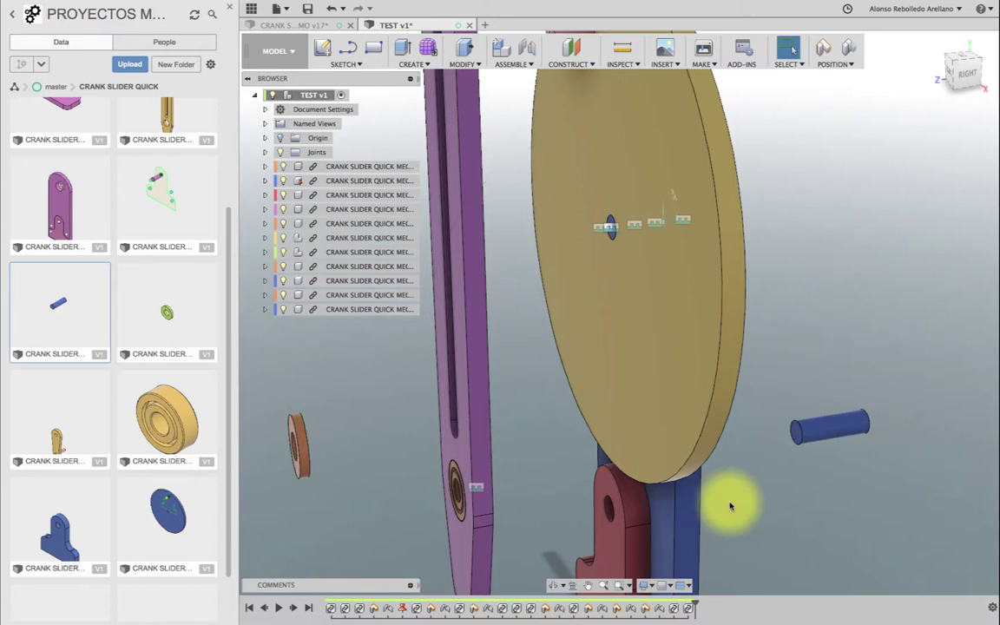
left_click(729, 506)
left_click(501, 321)
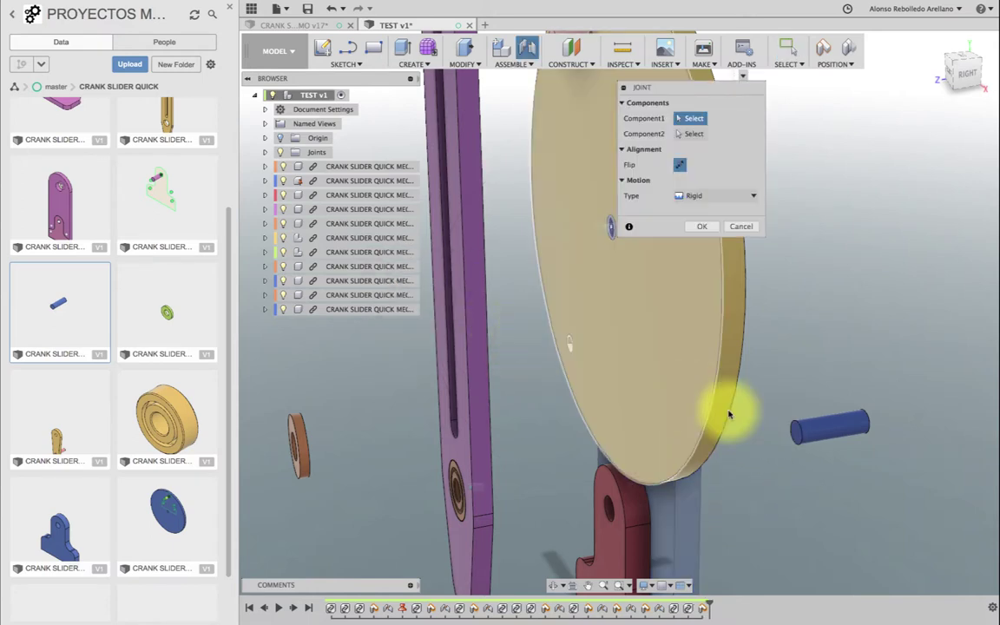
left_click(795, 437)
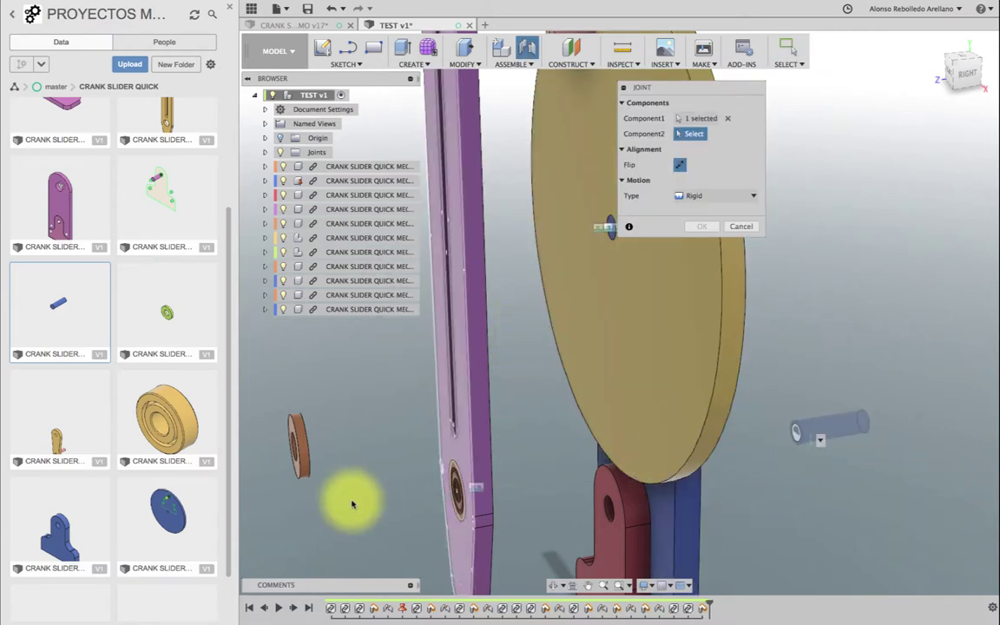
scroll(352, 497, "up", 2)
scroll(352, 497, "up", 2)
scroll(351, 500, "up", 2)
scroll(352, 501, "up", 2)
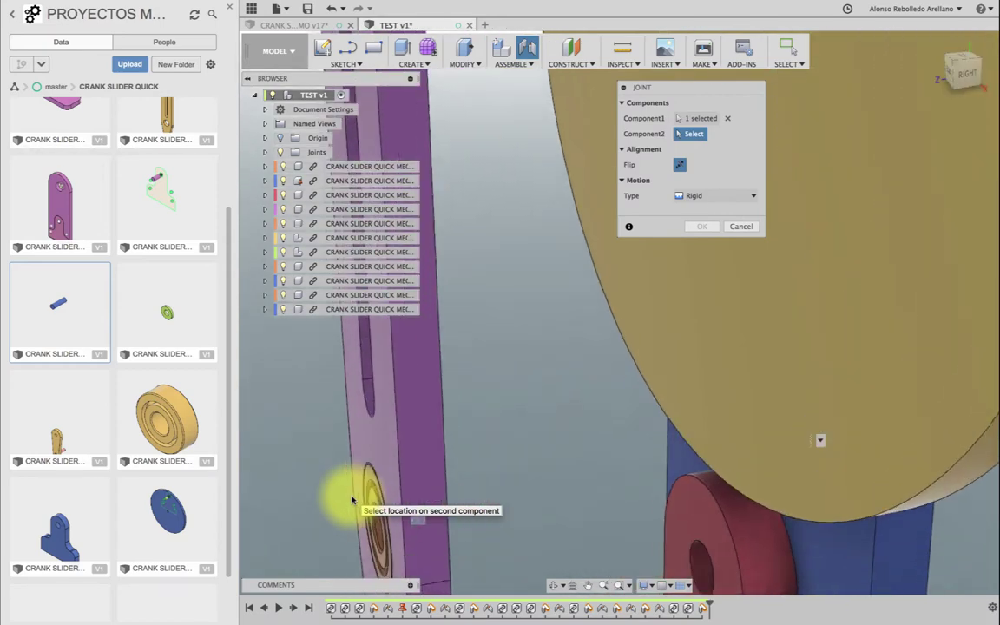
scroll(347, 495, "up", 2)
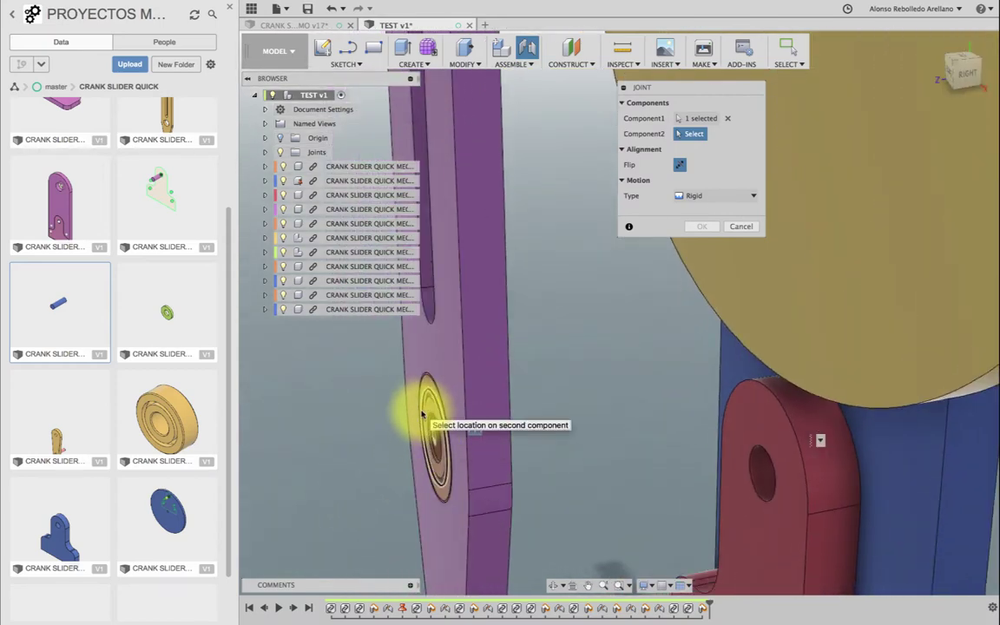
left_click(423, 415)
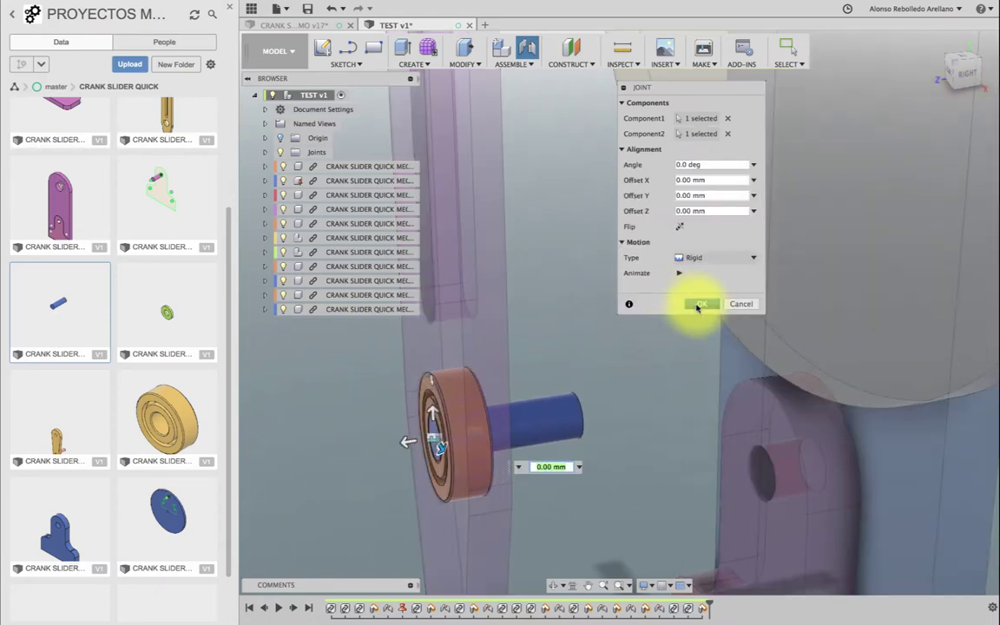
left_click(699, 304)
middle_click_drag(670, 335, 599, 402, "shift")
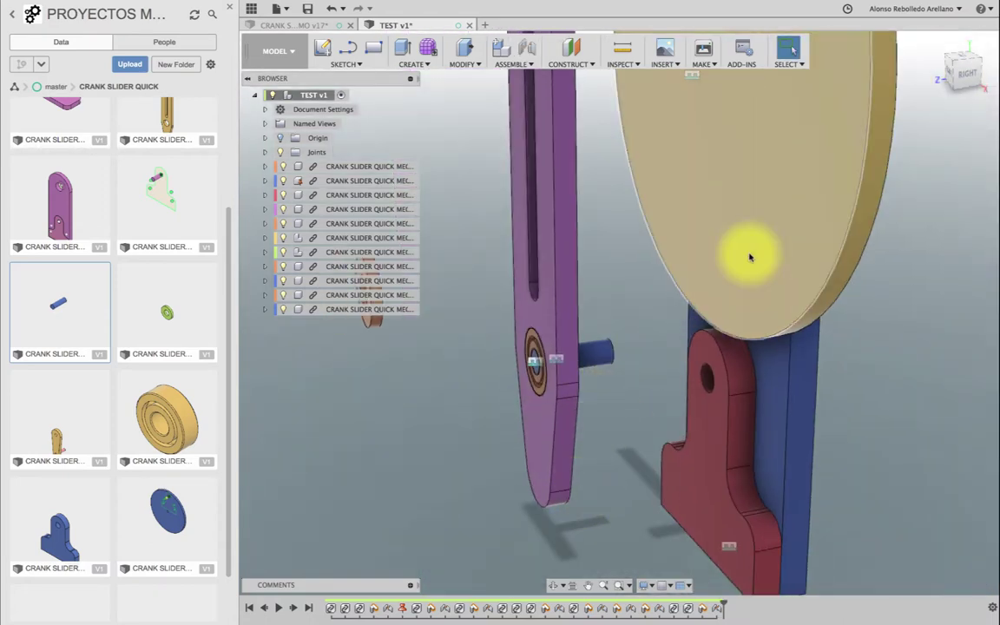
Step: From the RIGHT view, slide the purple link and pin toward the red bracket
left_click(969, 75)
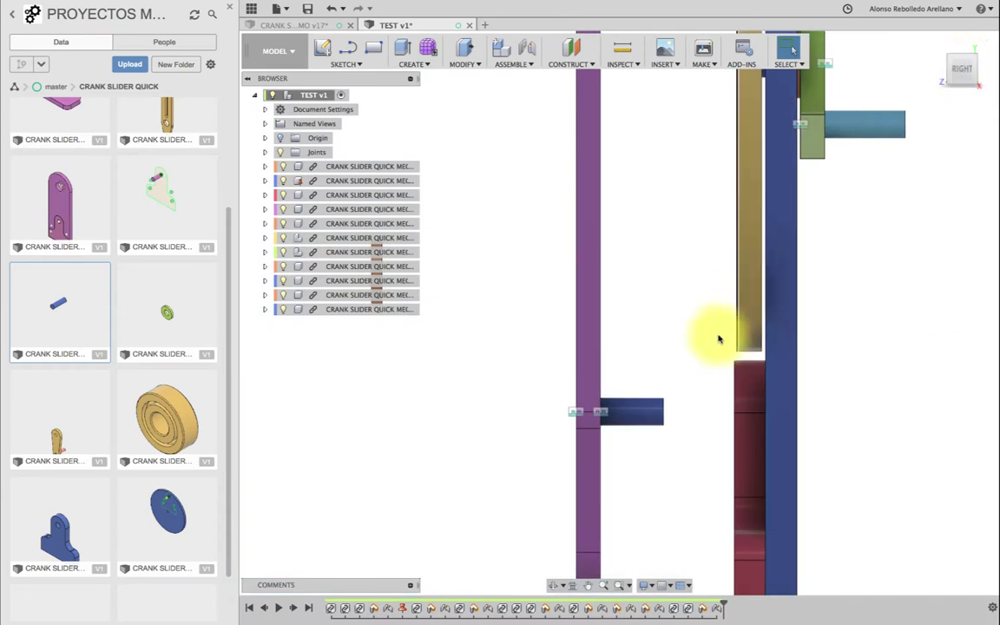
left_click_drag(655, 414, 779, 414)
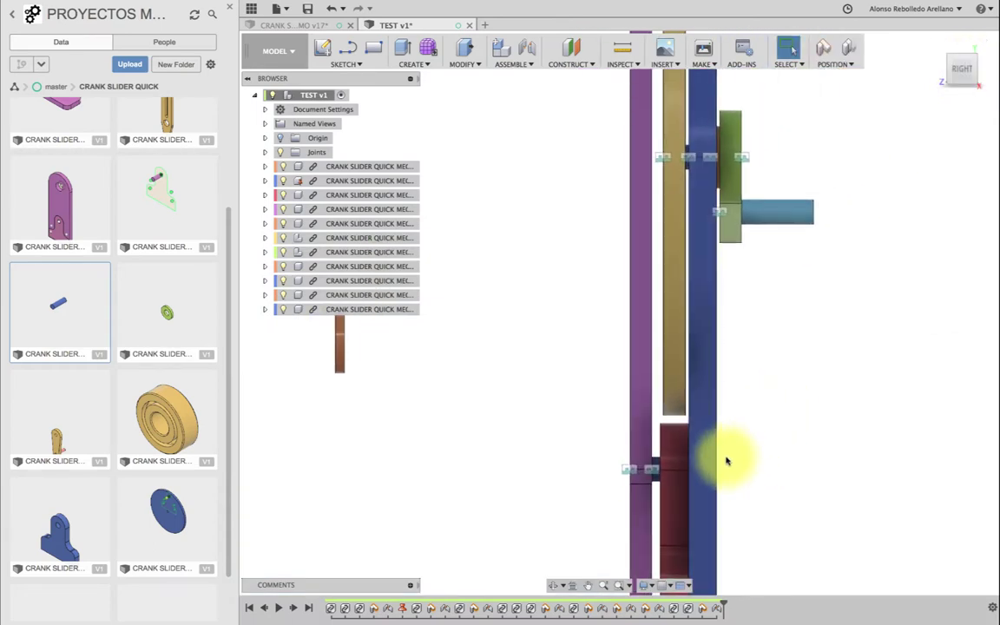
left_click_drag(649, 441, 574, 509)
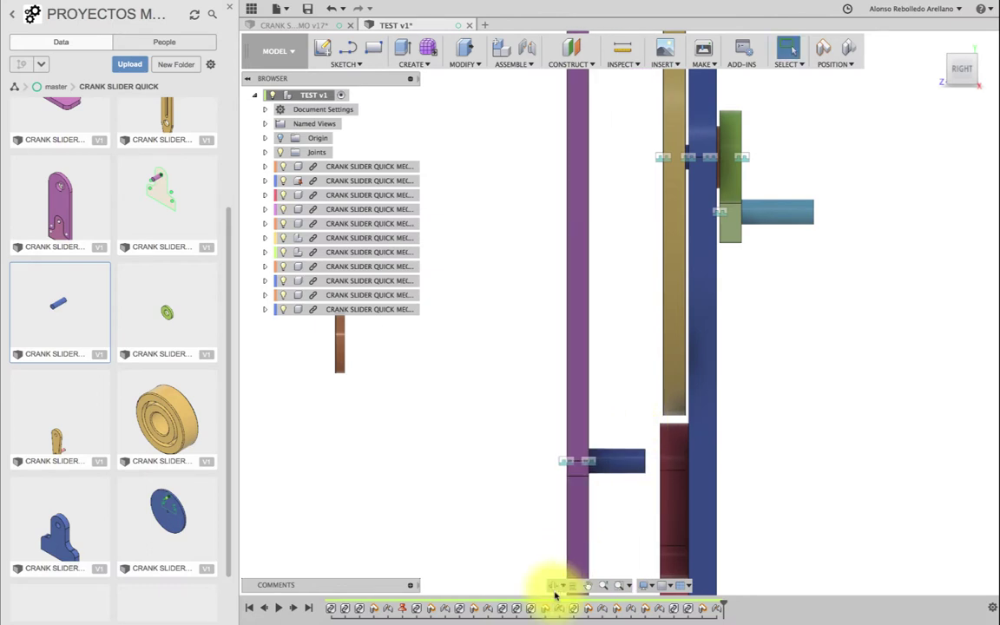
mouse_move(557, 549)
left_mouse_down()
mouse_move(585, 361)
mouse_move(593, 373)
left_mouse_up()
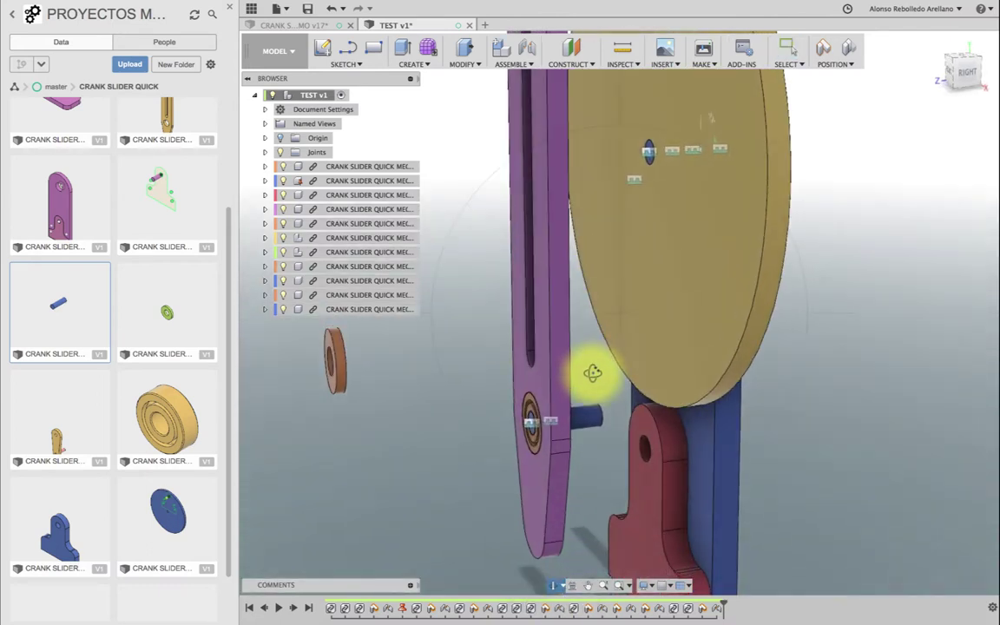
Step: Capture the link's new position, then try a bushing-to-bracket joint and cancel it
key("Escape")
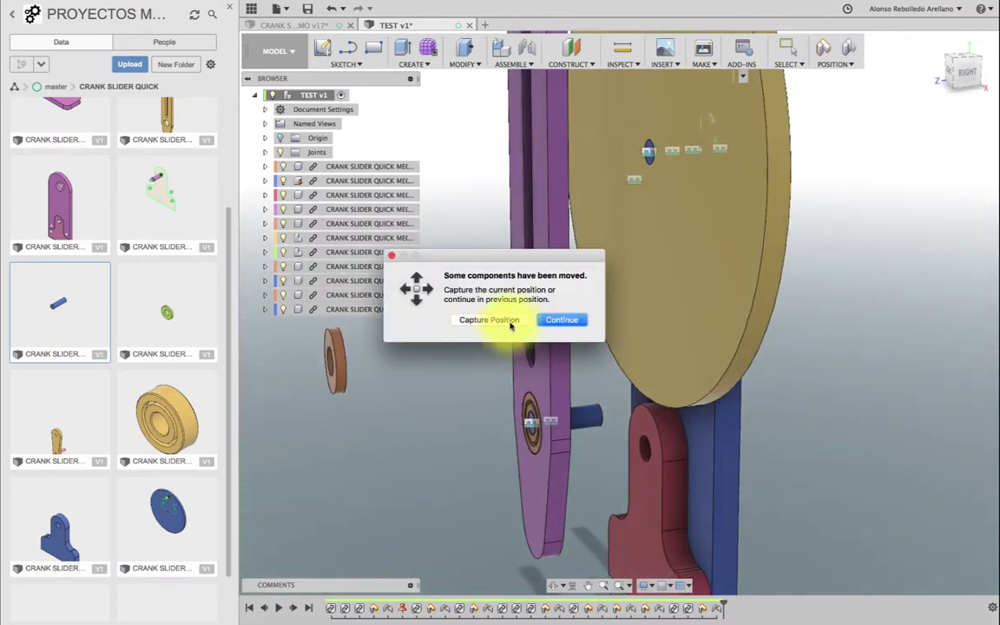
left_click(511, 323)
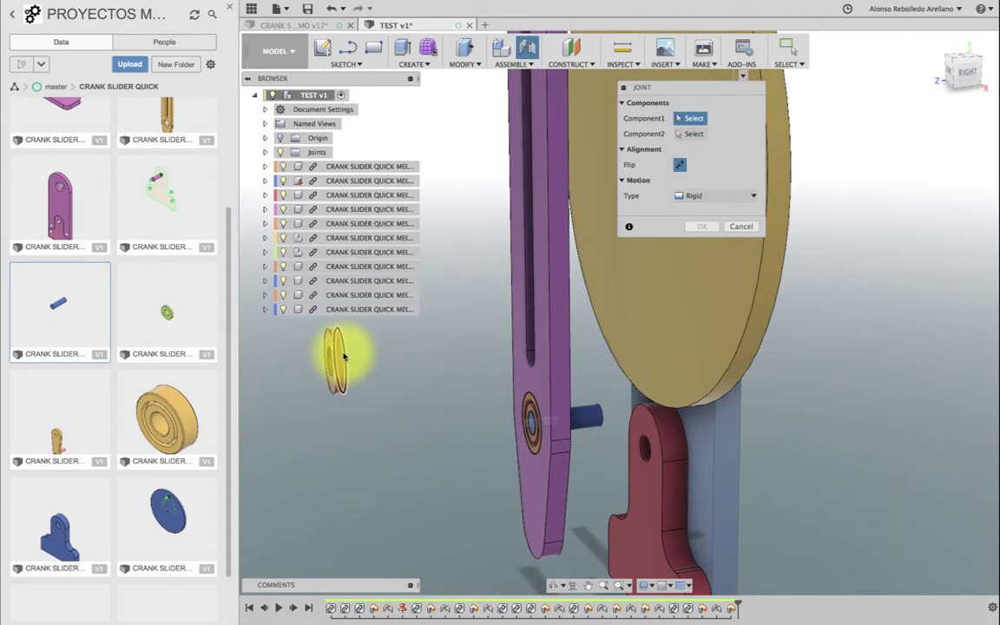
left_click(343, 356)
left_click(642, 458)
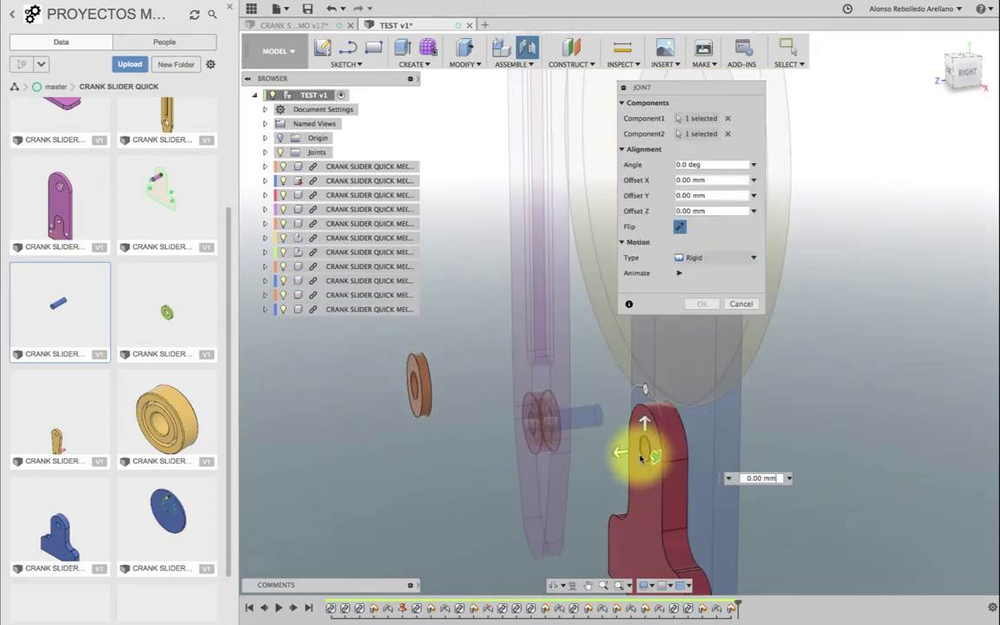
left_click(730, 307)
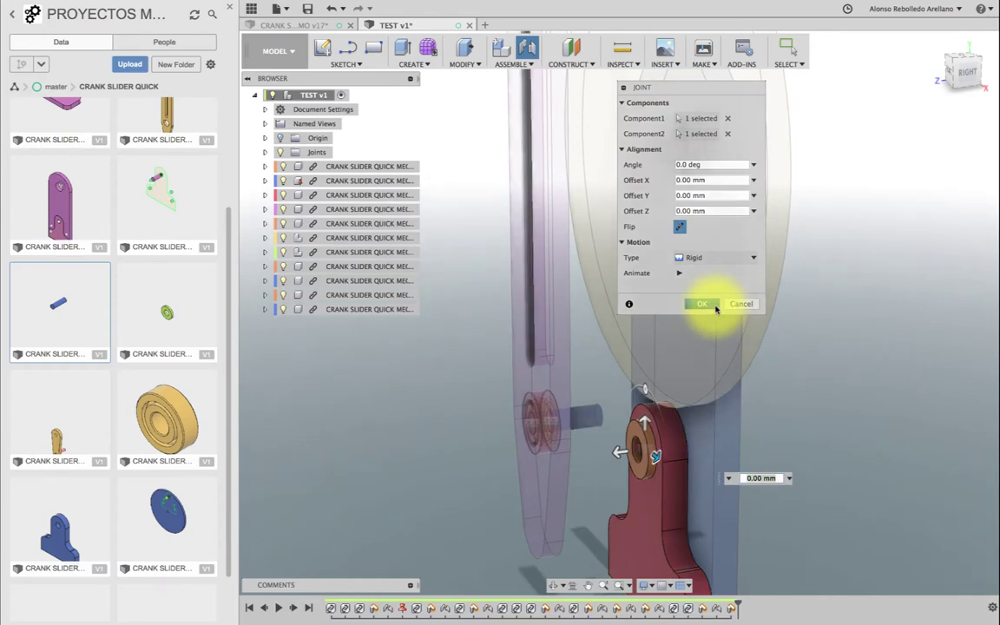
left_click(550, 584)
mouse_move(551, 564)
left_mouse_down()
mouse_move(547, 487)
mouse_move(564, 486)
mouse_move(648, 279)
mouse_move(617, 275)
mouse_move(607, 288)
left_mouse_up()
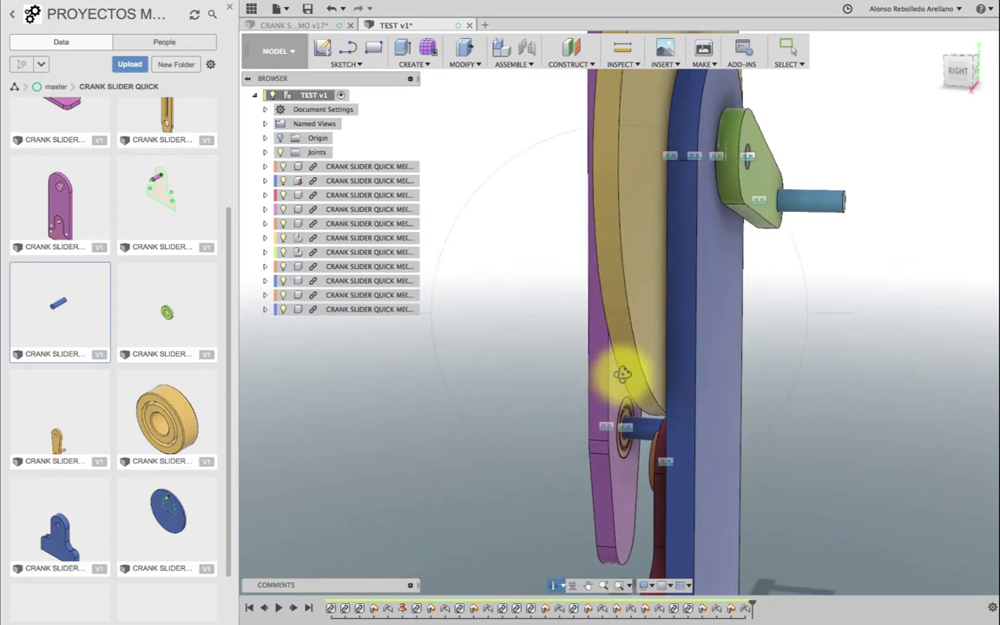
scroll(622, 374, "up", 3)
Step: Join the purple link's bearing to the red bracket's hole with a Revolute joint
key("j")
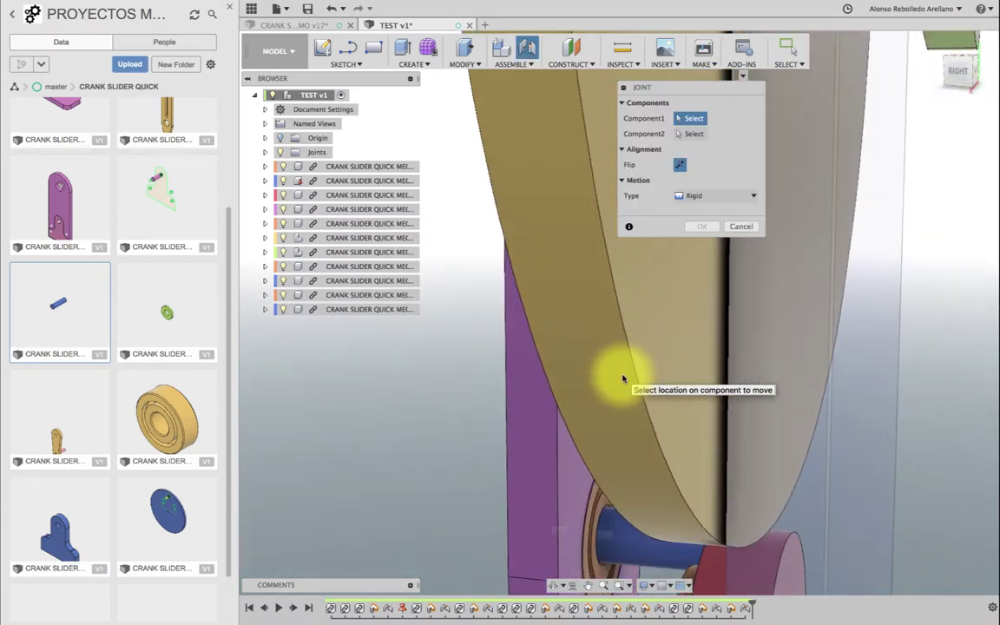
scroll(622, 378, "down", 2)
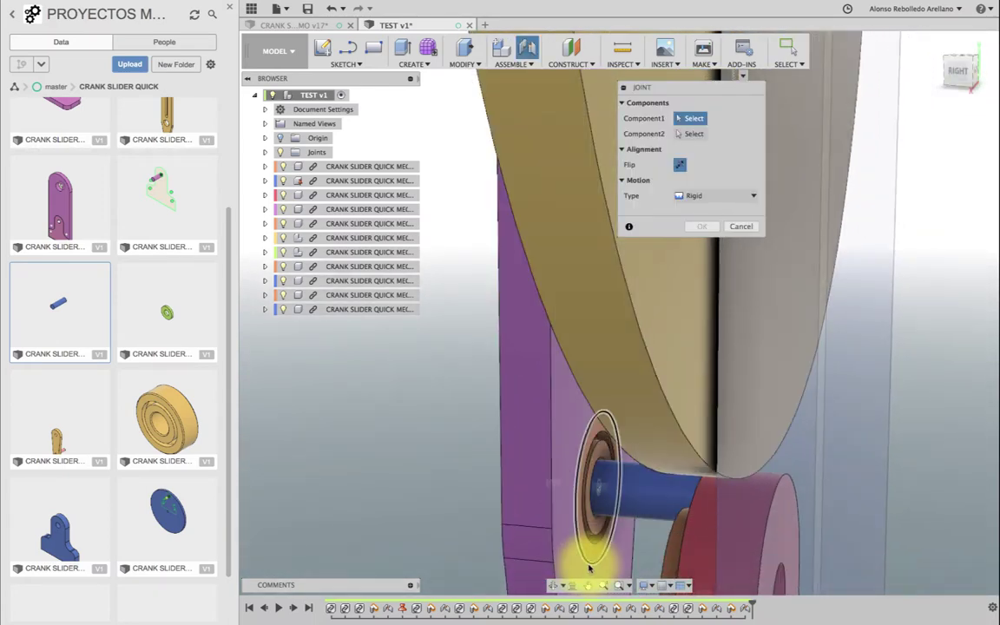
left_click(589, 567)
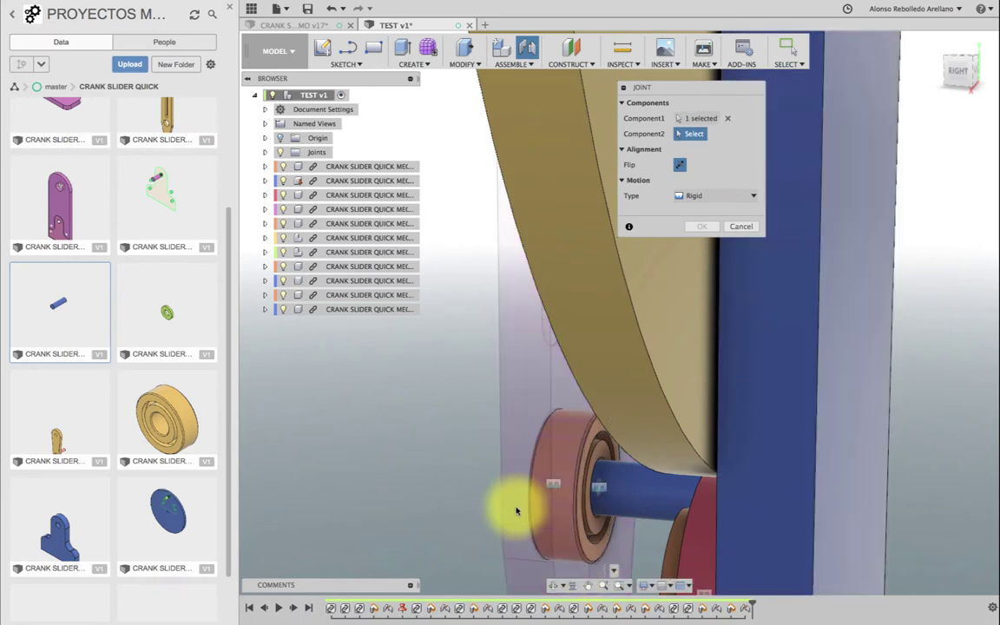
middle_click_drag(517, 513, 526, 559, "shift")
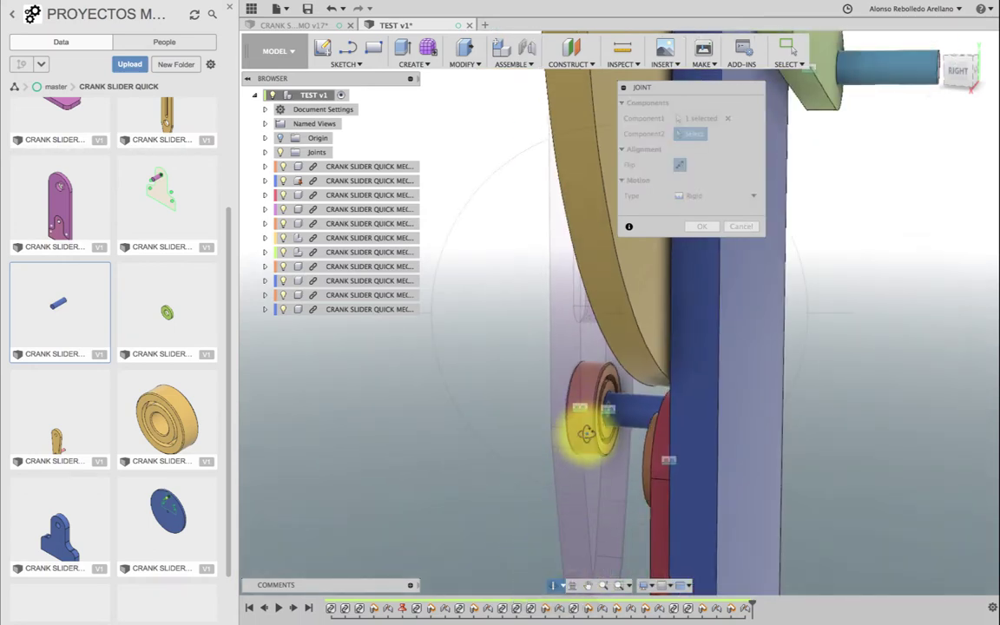
middle_click_drag(585, 429, 627, 434, "shift")
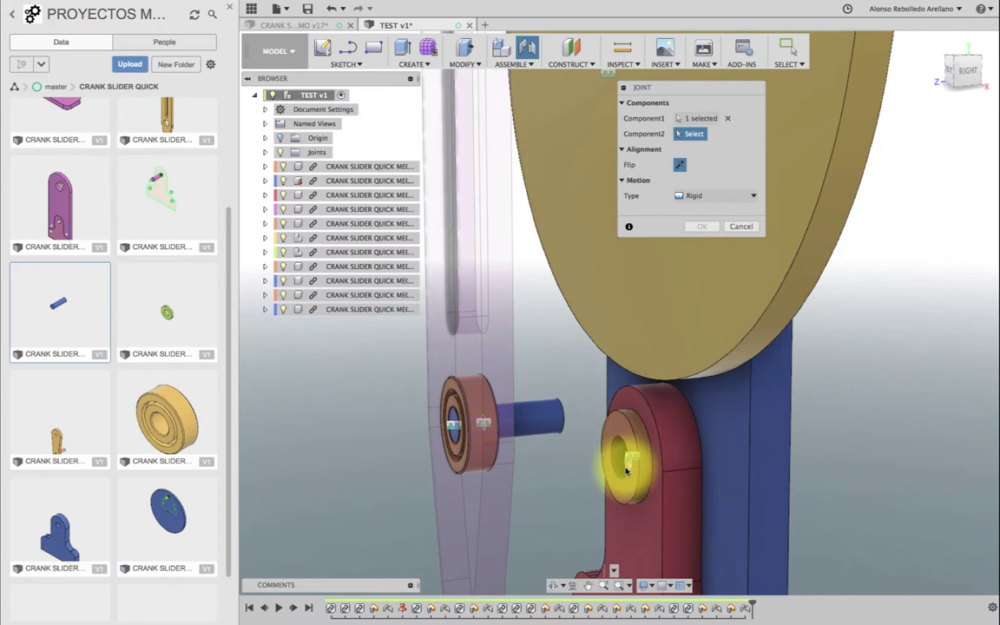
left_click(626, 475)
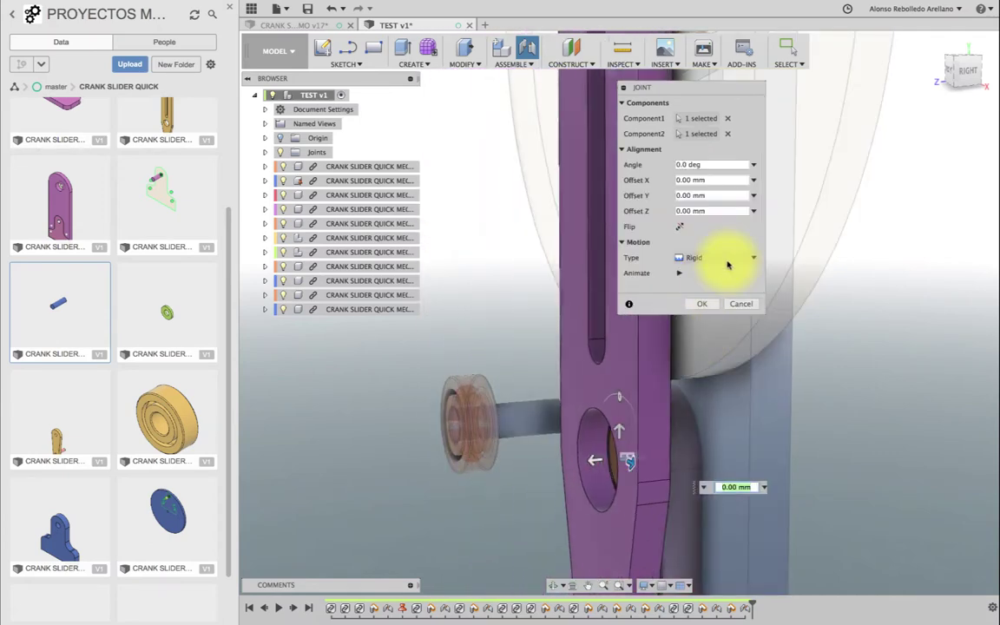
left_click(735, 259)
left_click(703, 285)
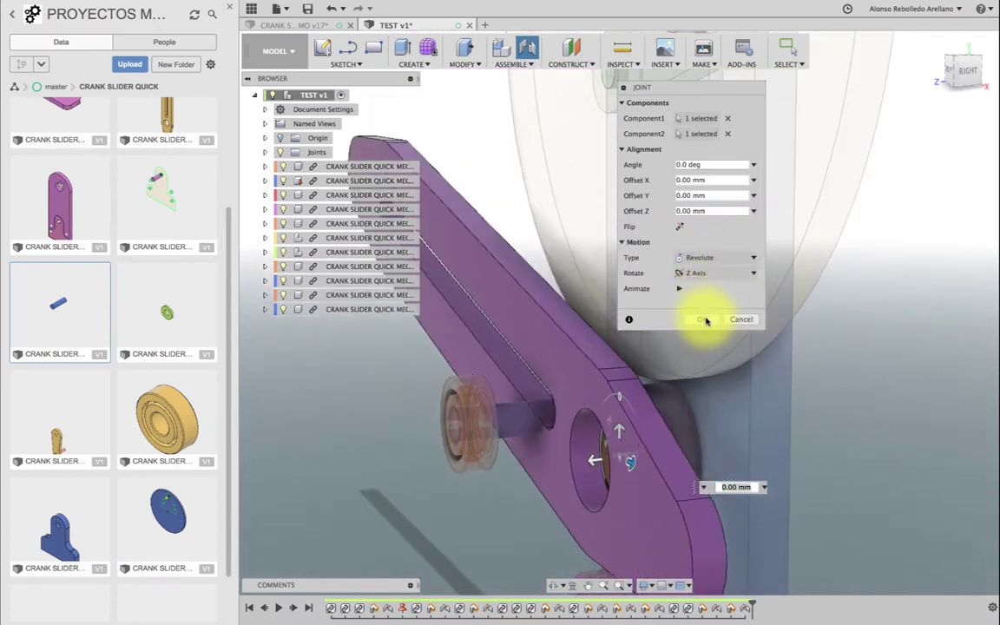
left_click(703, 321)
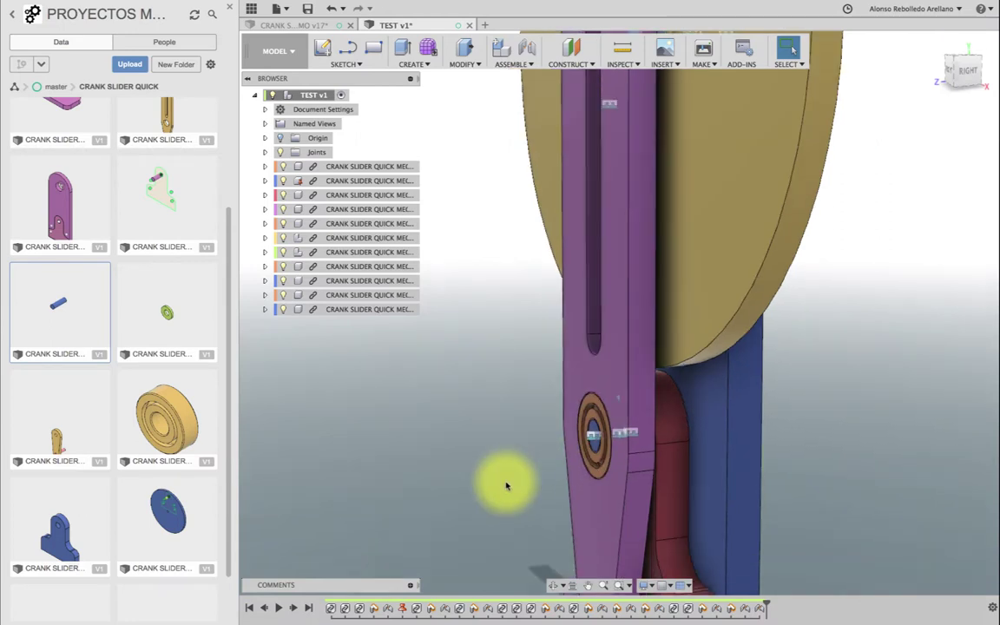
Step: Animate the new revolute joint to check the link's pivoting motion
right_click(620, 402)
left_click(625, 527)
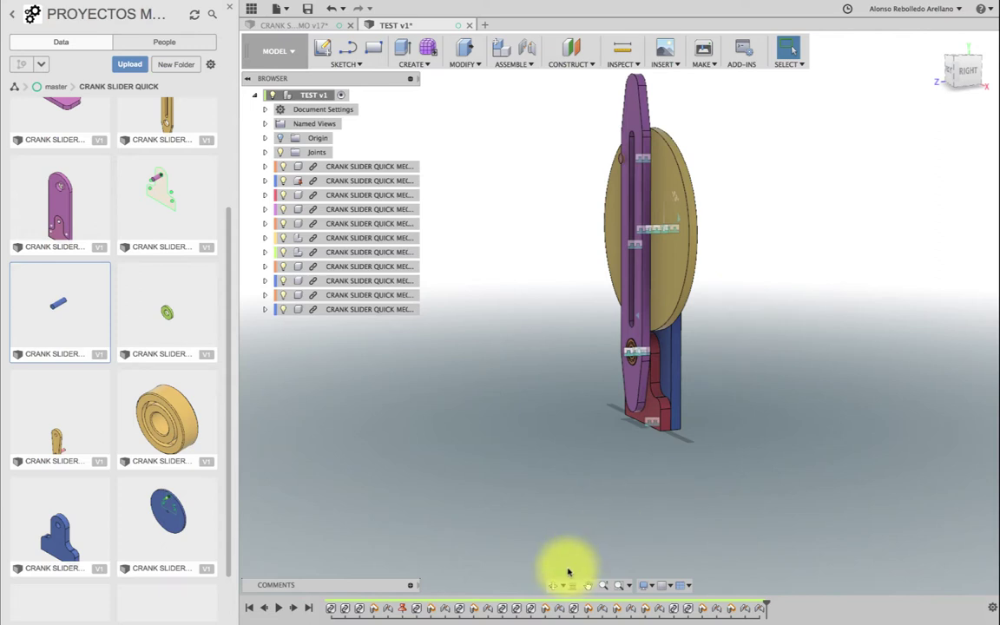
left_click(553, 585)
left_click_drag(687, 339, 696, 345)
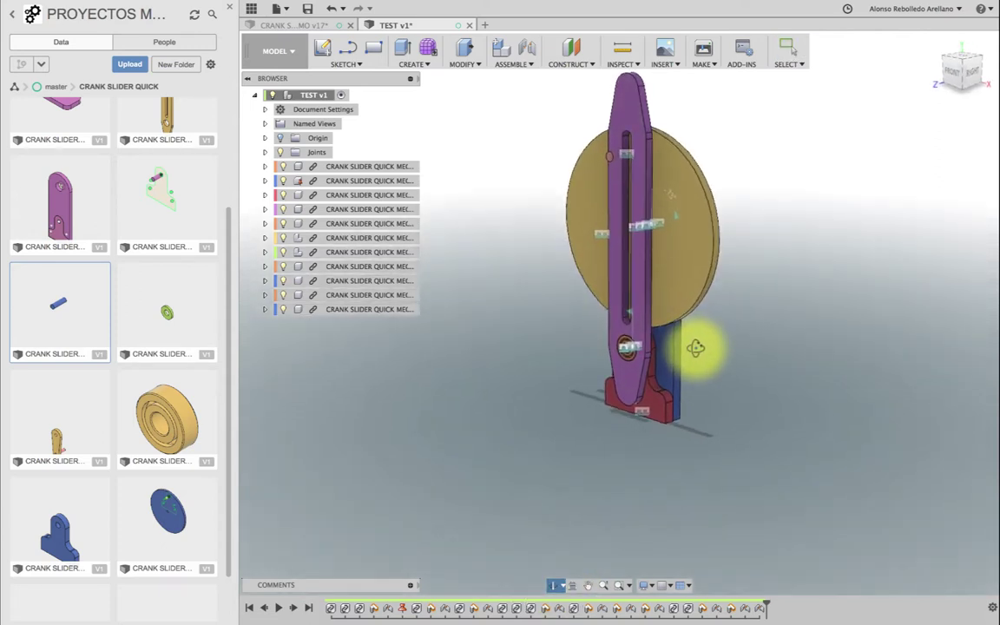
scroll(121, 264, "up", 2)
scroll(92, 208, "up", 2)
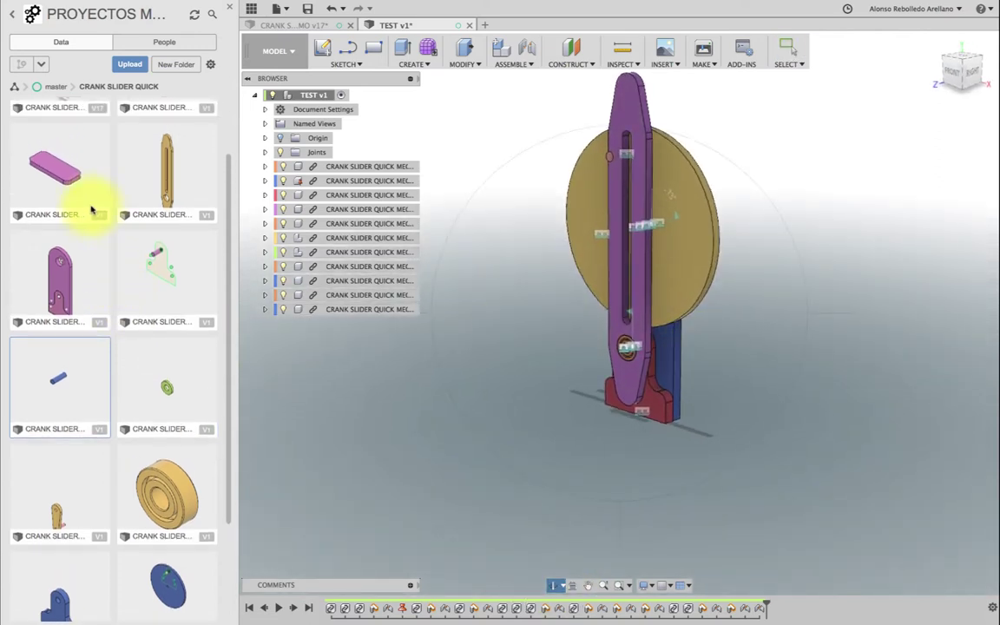
Step: Insert the BASE plate and move it 100 mm along Z below the mechanism
right_click(61, 178)
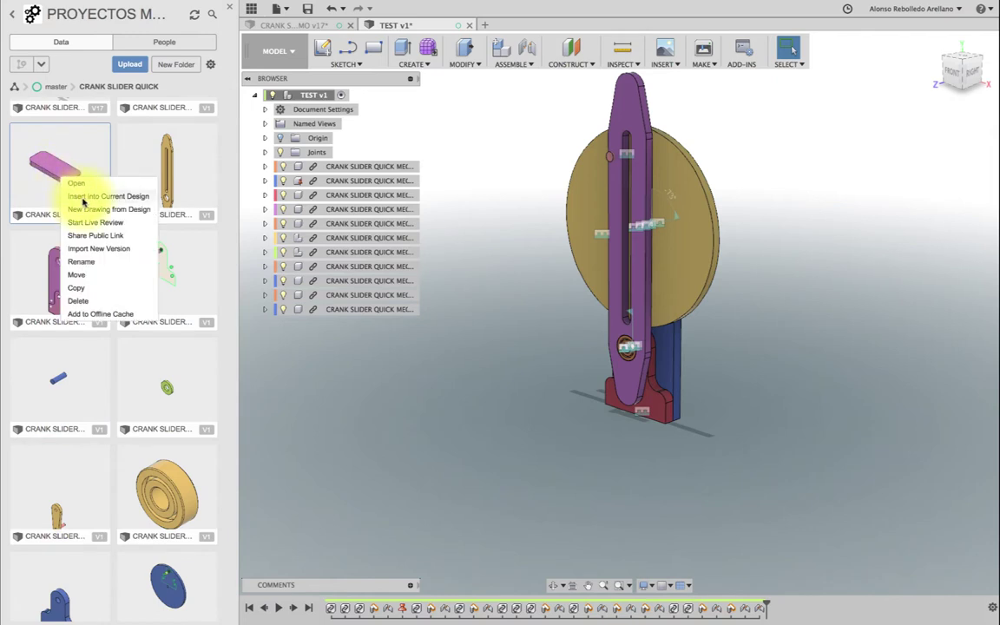
left_click(89, 199)
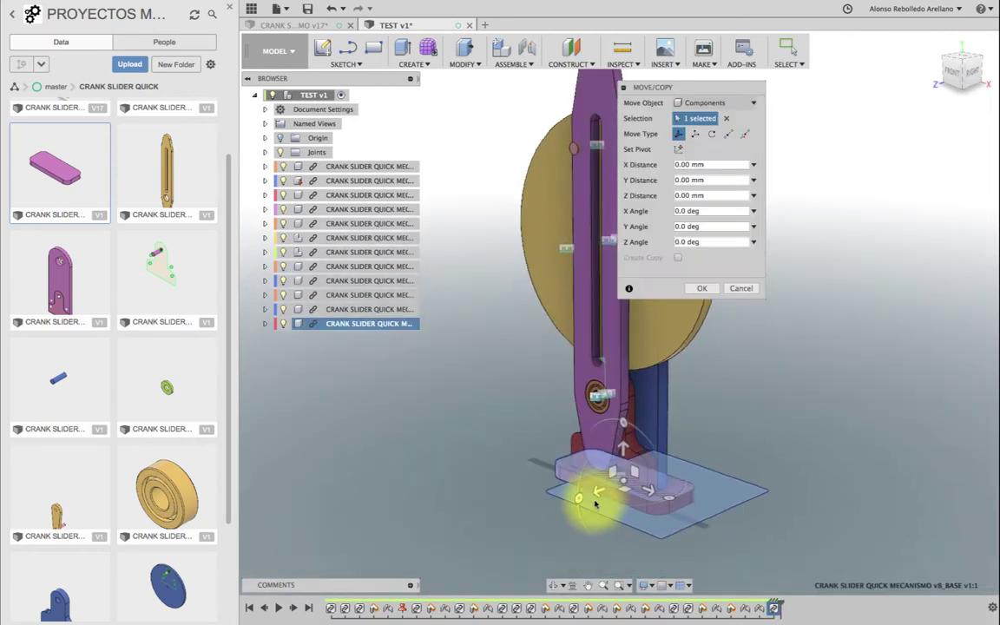
left_click_drag(597, 488, 473, 532)
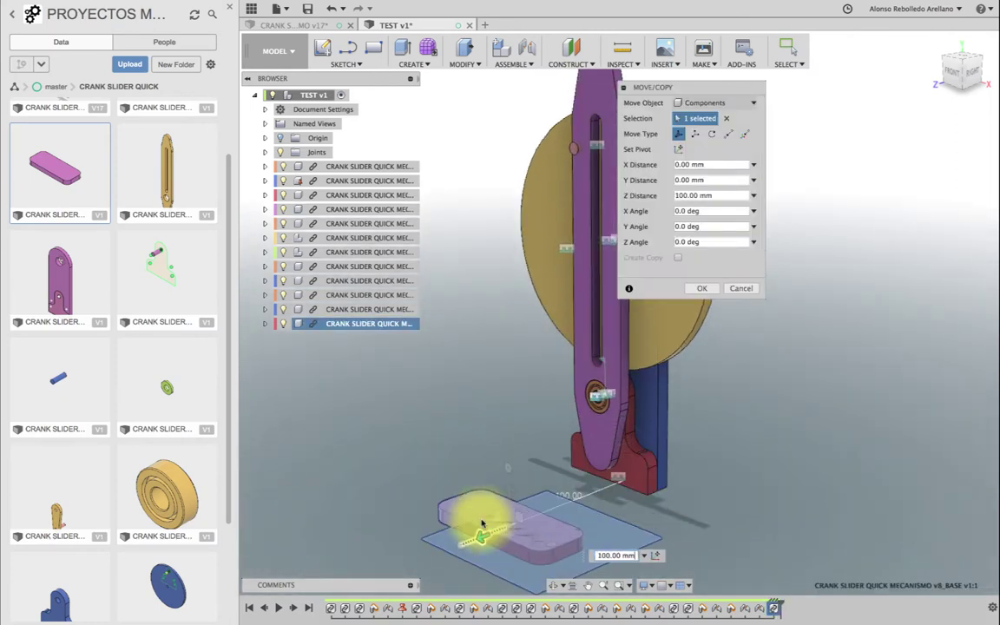
left_click(714, 288)
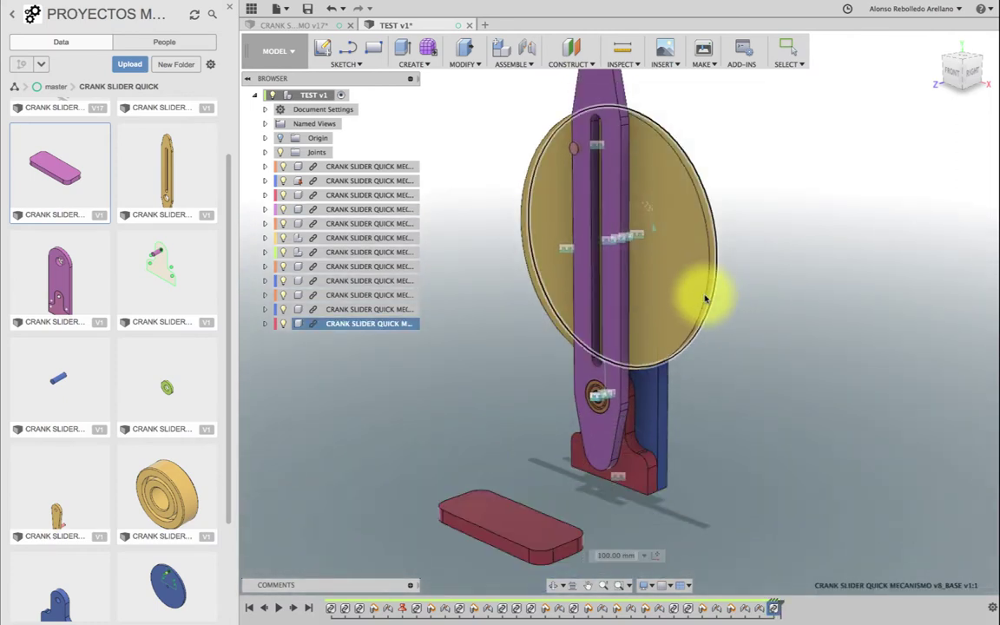
left_click(550, 589)
left_click_drag(569, 502, 570, 508)
Step: Rigidly join the base plate's centre to the underside of the red support block
key("j")
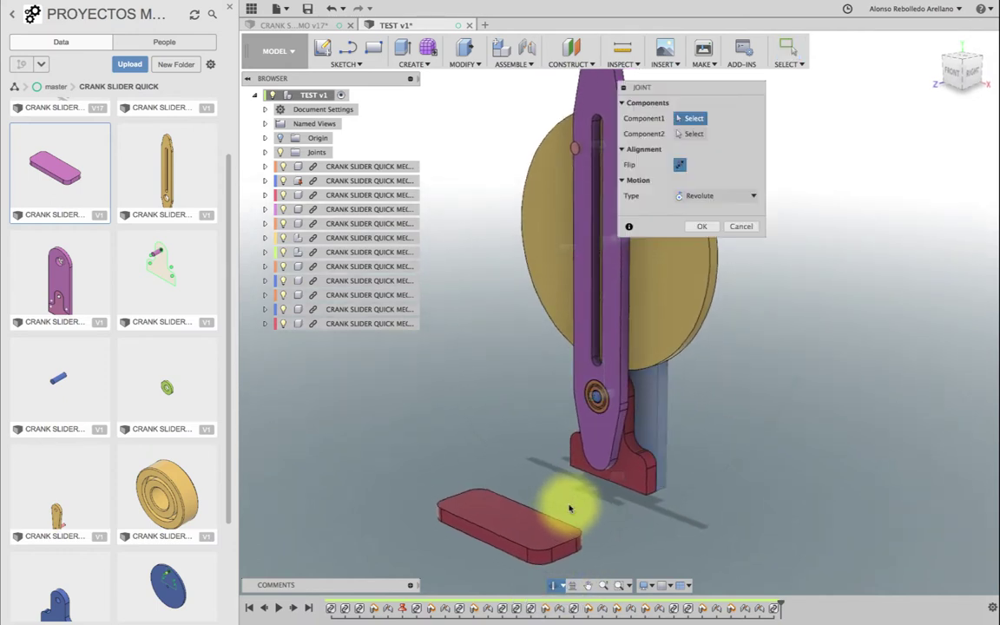
left_click(509, 522)
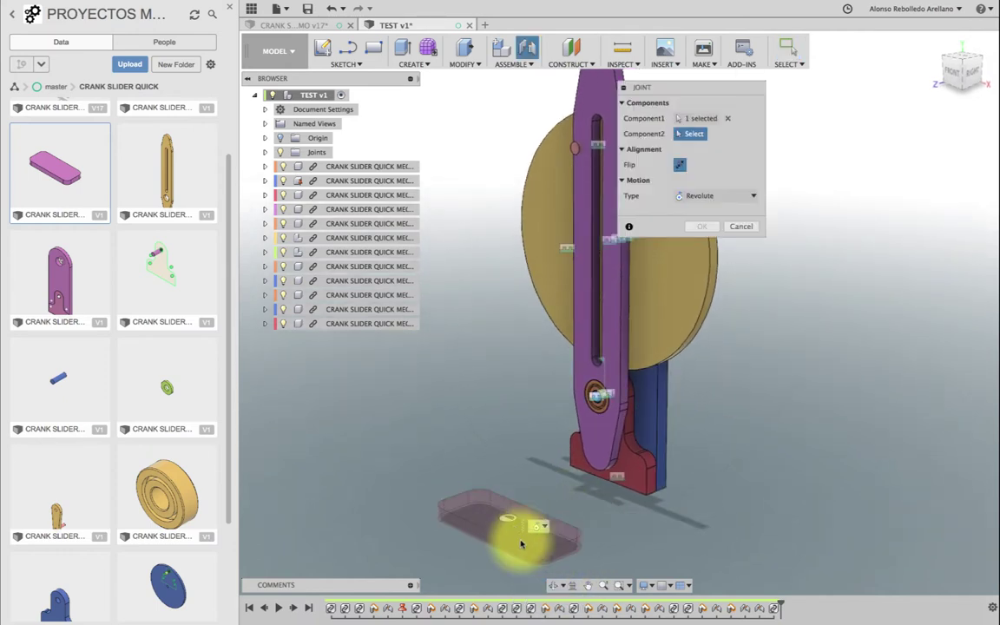
left_click(555, 589)
left_click_drag(534, 411, 590, 376)
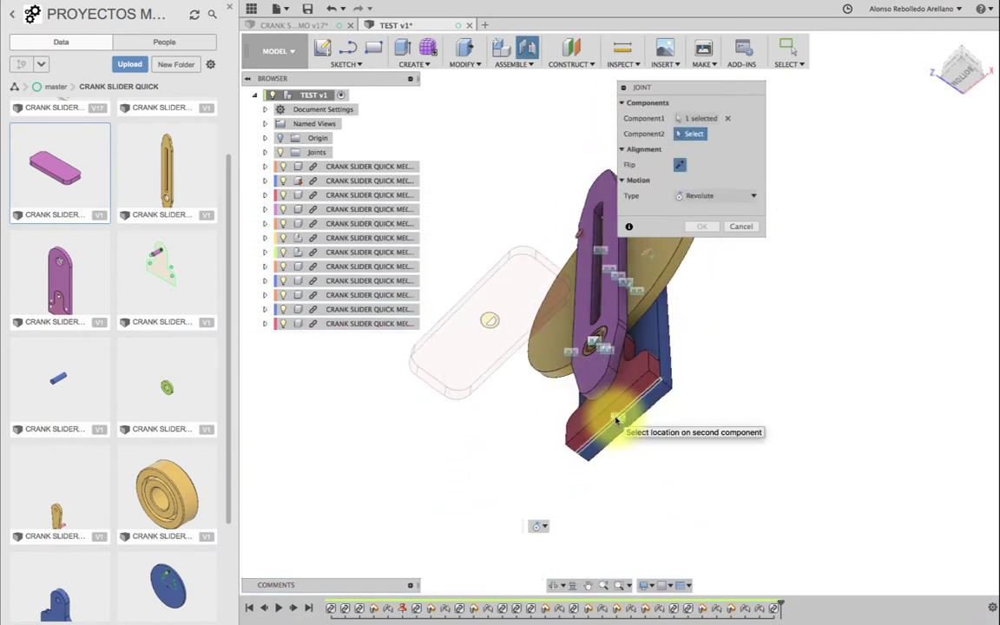
scroll(619, 420, "up", 2)
scroll(612, 430, "up", 2)
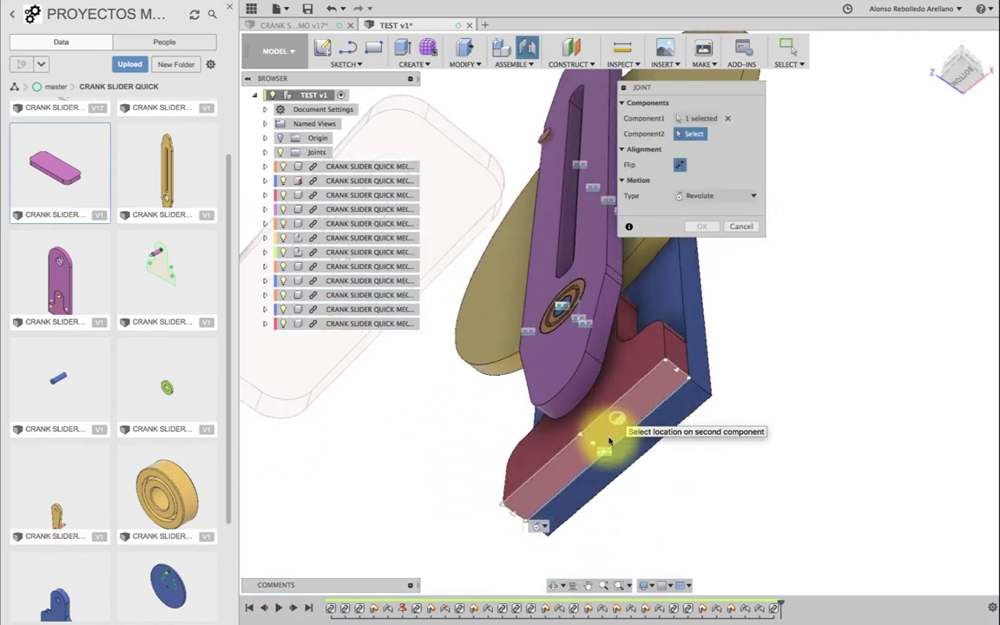
scroll(604, 447, "up", 2)
scroll(600, 461, "up", 2)
left_click(599, 462)
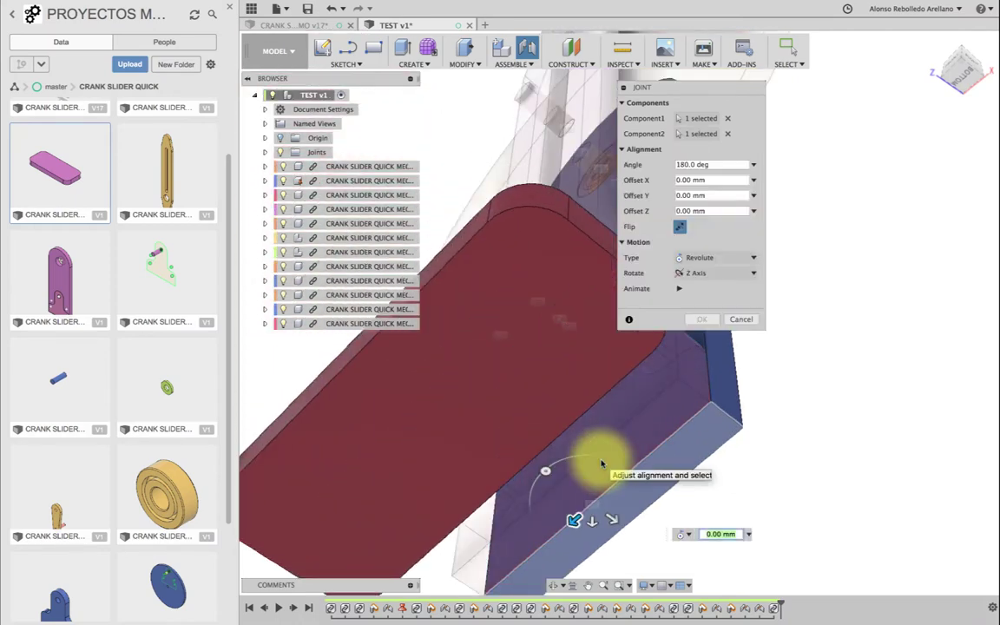
left_click(742, 259)
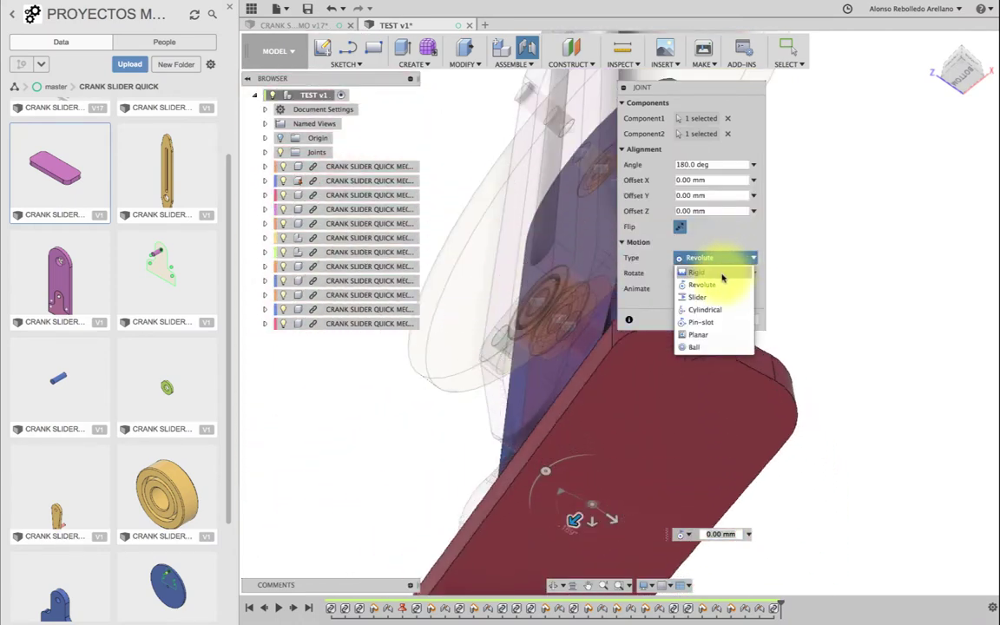
left_click(721, 269)
left_click(704, 304)
scroll(764, 278, "down", 5)
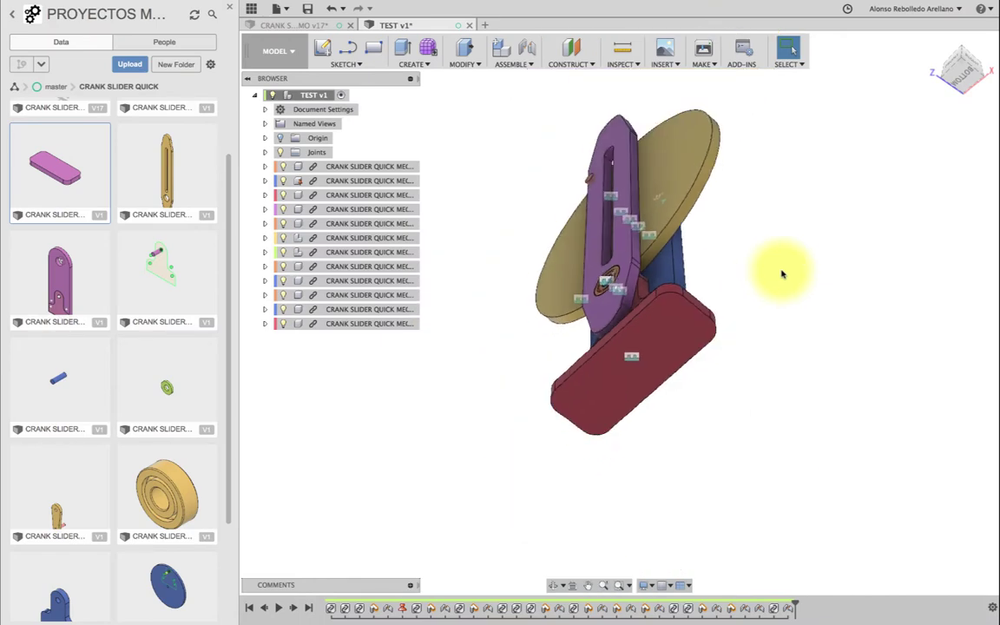
left_click(554, 586)
Step: Close the Data panel and drag the crank disc to test the mechanism's motion
mouse_move(598, 384)
left_mouse_down()
mouse_move(590, 460)
mouse_move(509, 462)
mouse_move(621, 458)
left_mouse_up()
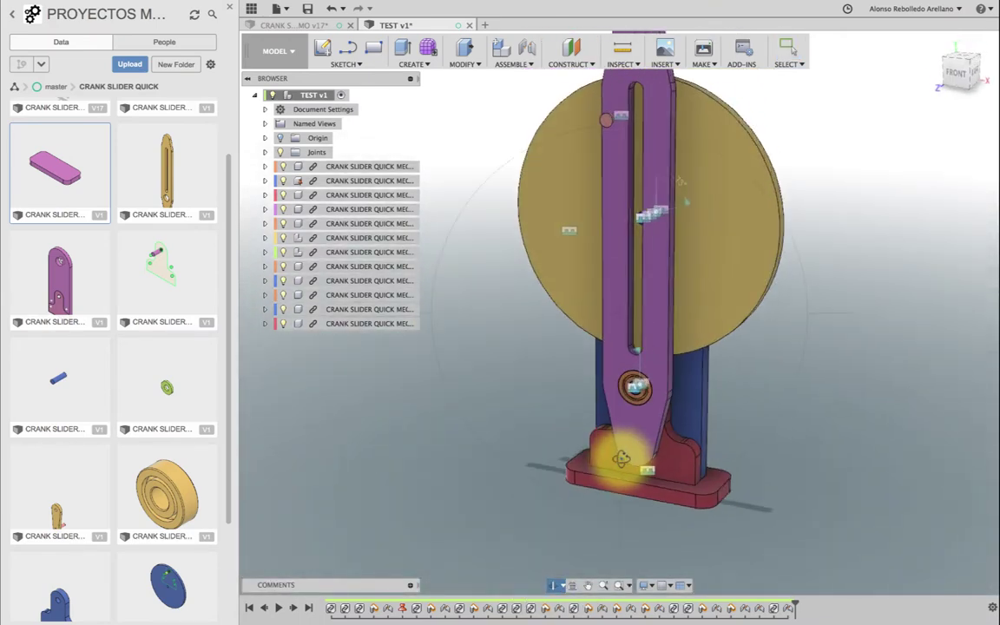
left_click(231, 9)
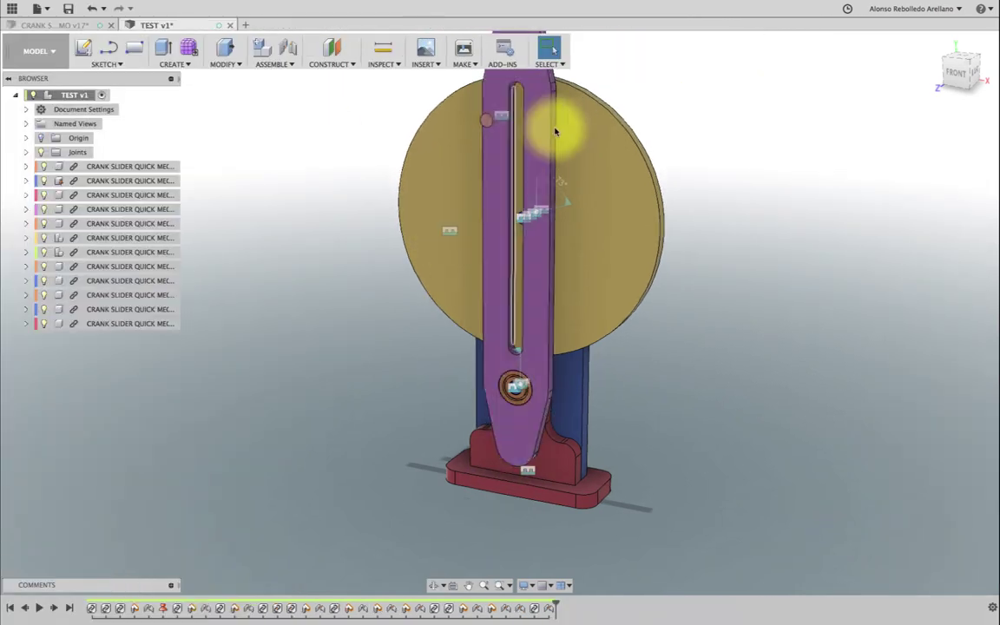
mouse_move(579, 137)
left_mouse_down()
mouse_move(599, 152)
mouse_move(710, 134)
left_mouse_up()
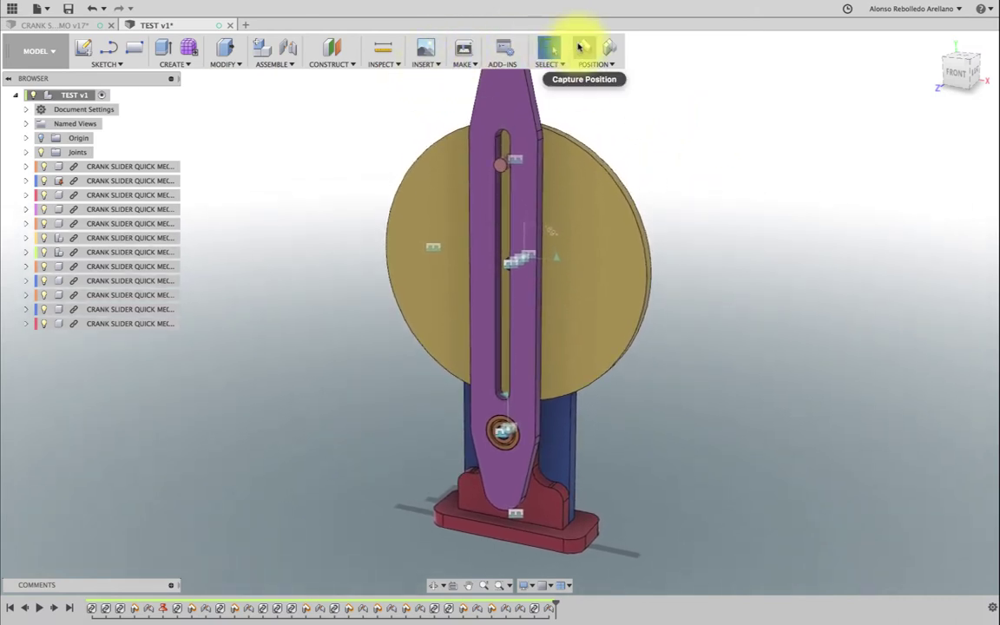
left_click(352, 65)
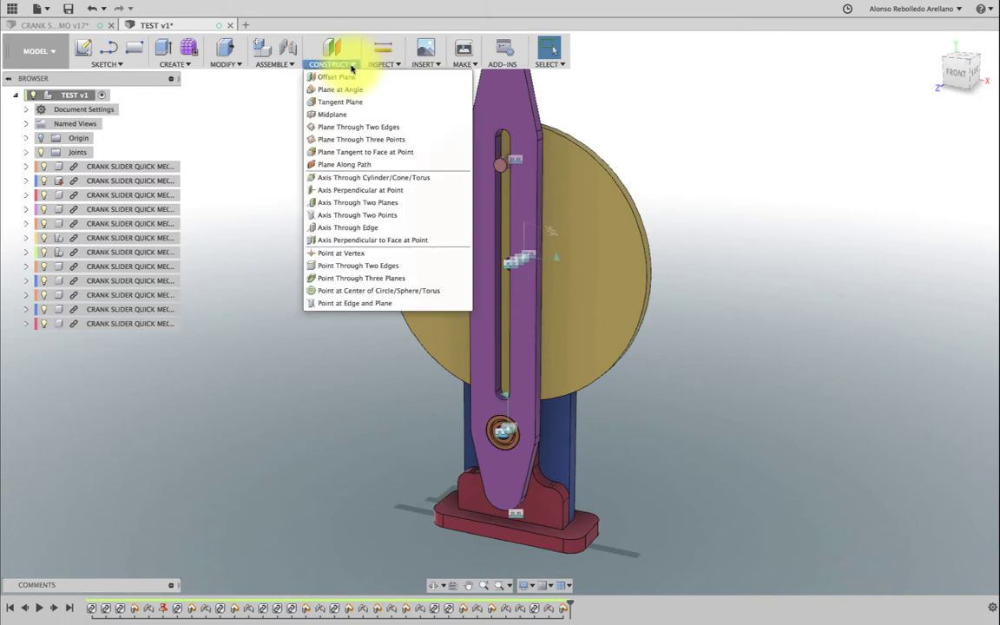
Step: Enable contact sets, add one pairing the slotted link and crank pin, and turn the disc
left_click(309, 154)
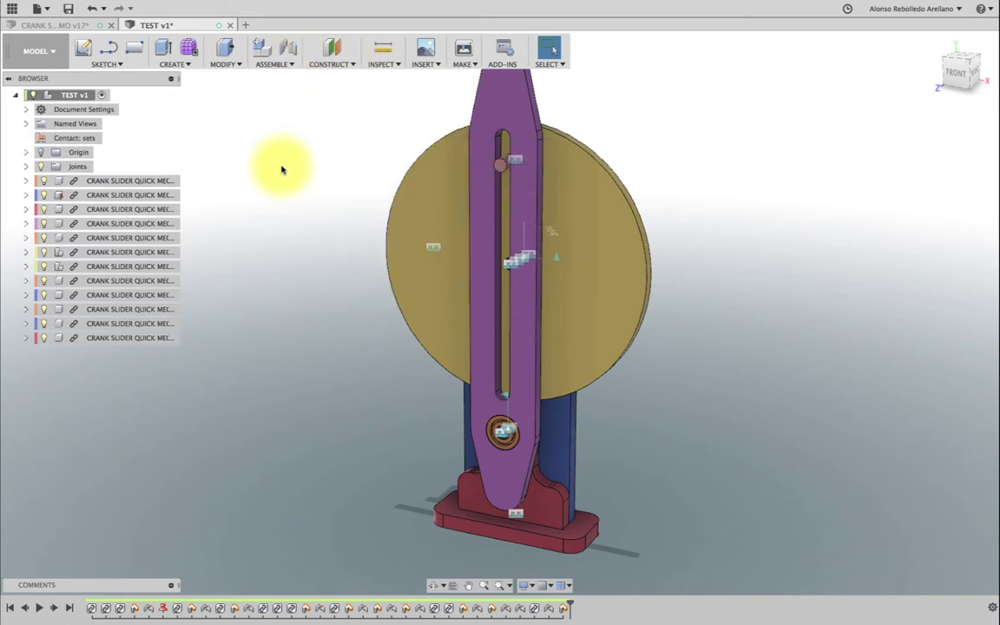
right_click(85, 140)
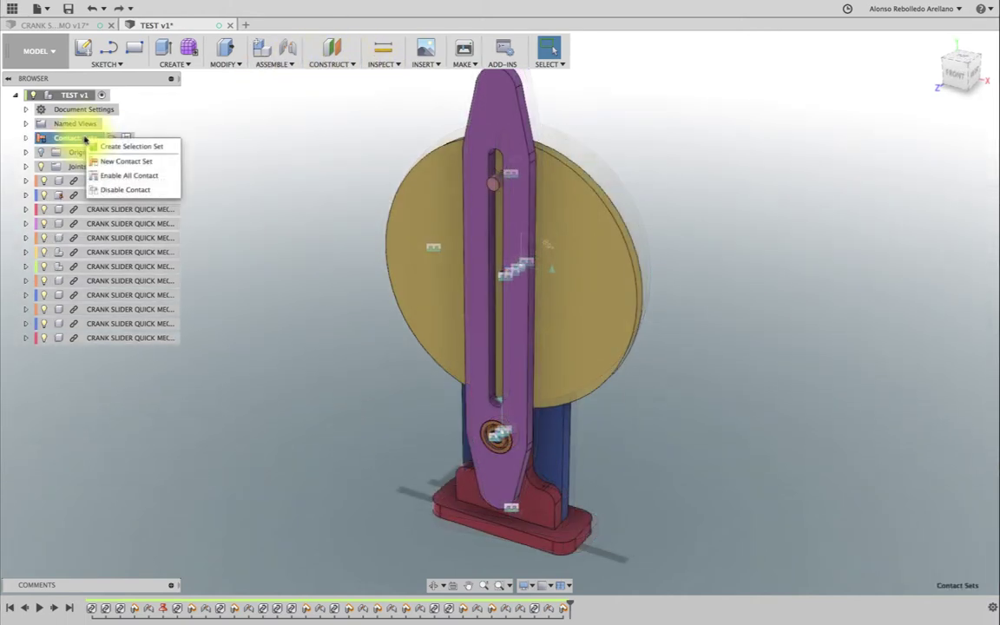
left_click(108, 162)
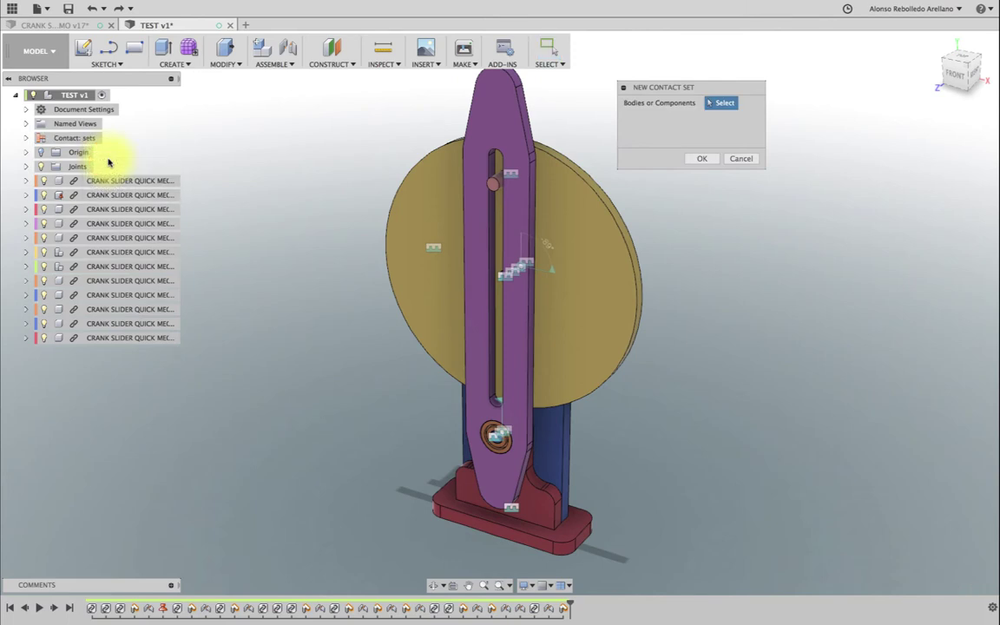
left_click(698, 158)
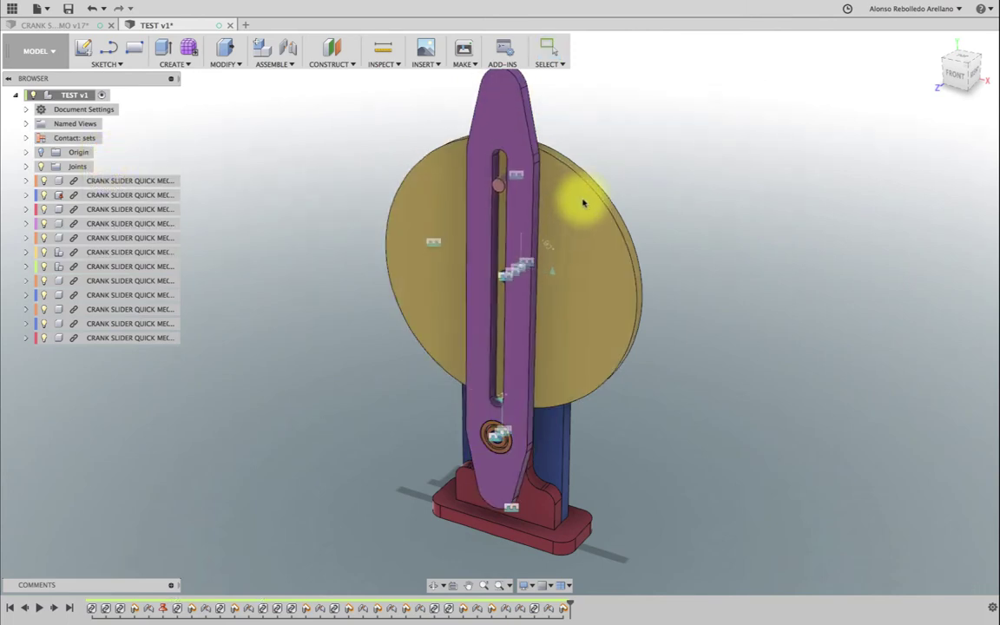
mouse_move(585, 201)
left_mouse_down()
mouse_move(516, 190)
mouse_move(585, 199)
mouse_move(615, 222)
mouse_move(551, 179)
mouse_move(625, 269)
mouse_move(645, 339)
mouse_move(564, 227)
mouse_move(529, 206)
mouse_move(543, 253)
left_mouse_up()
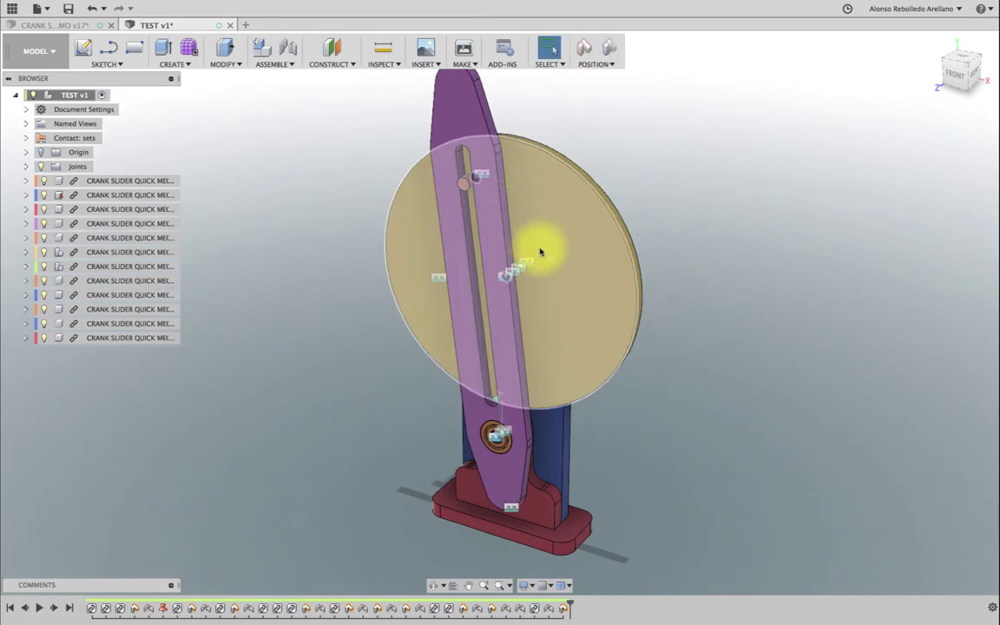
Step: Animate the model, viewing it from FRONT then RIGHT with Shaded with Hidden Edges style
right_click(553, 264)
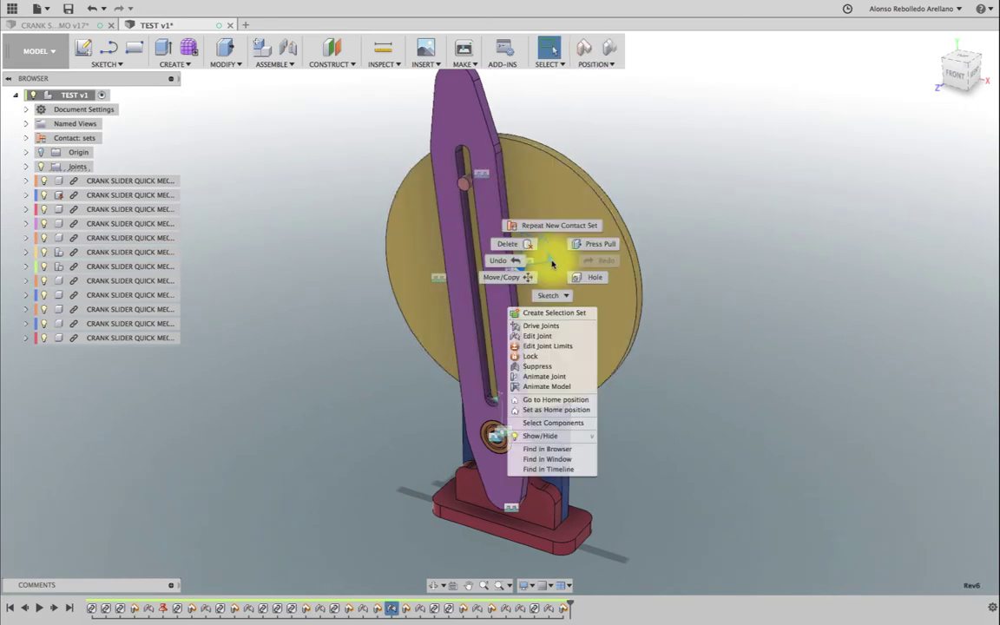
left_click(547, 400)
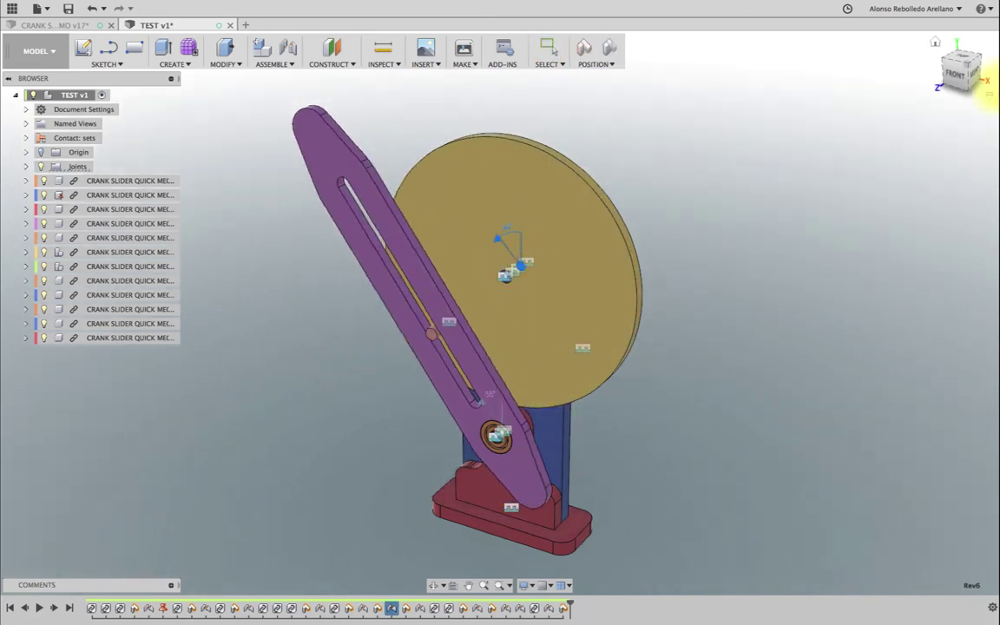
left_click(959, 74)
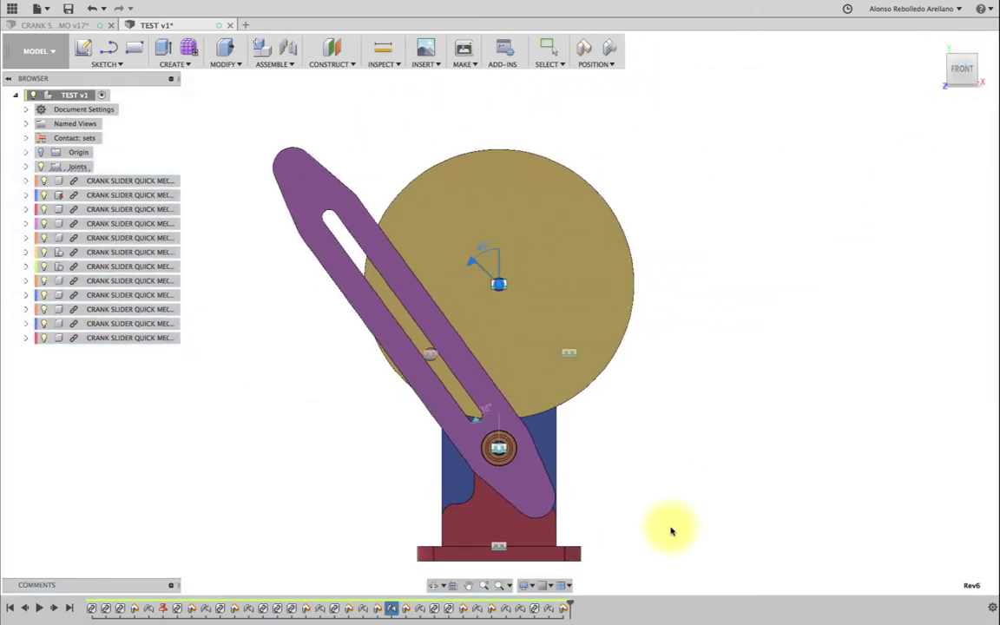
left_click(527, 585)
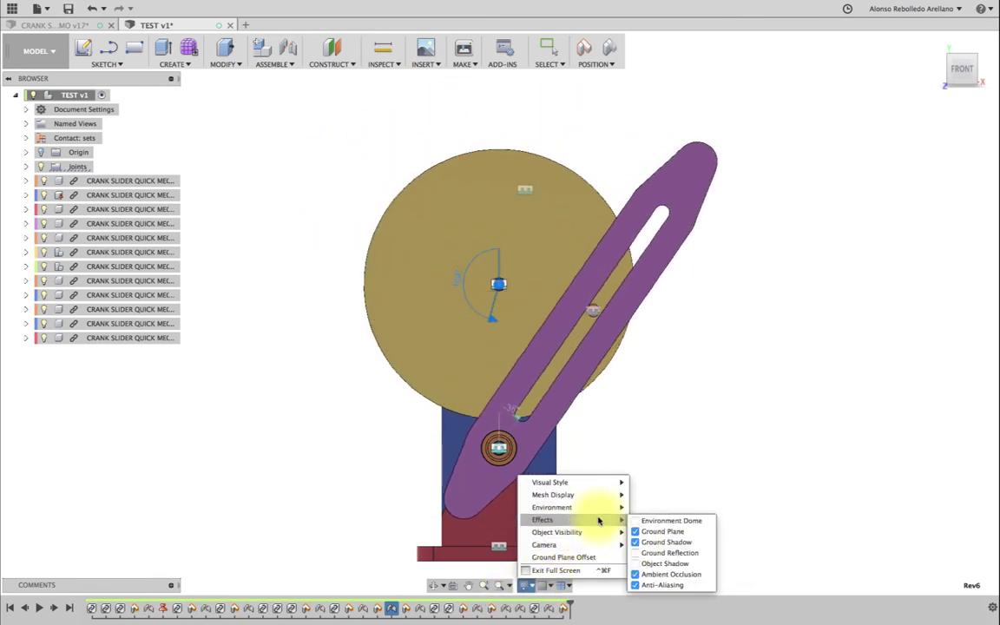
mouse_move(573, 482)
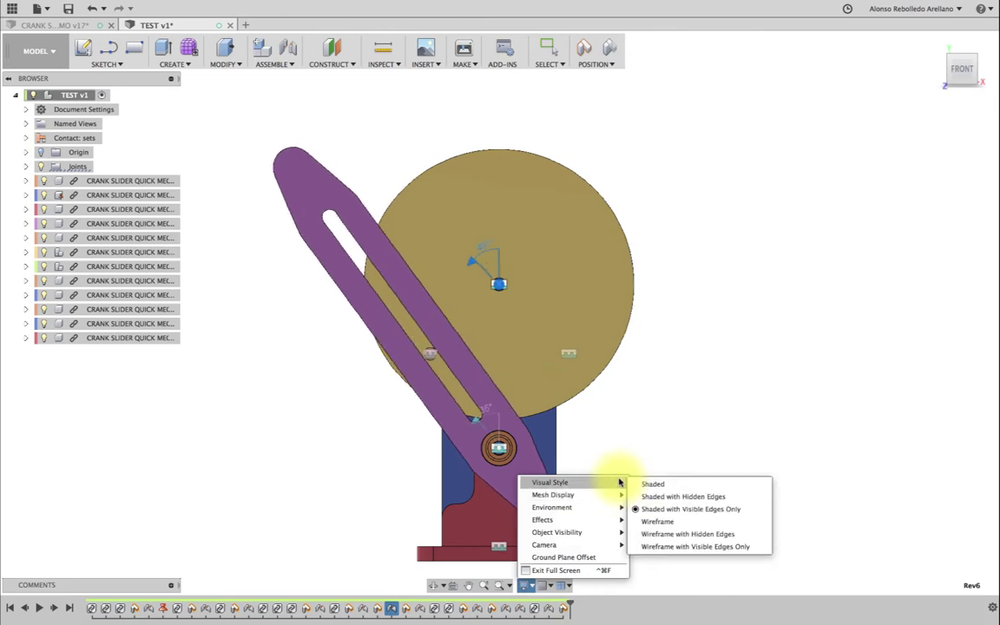
left_click(639, 494)
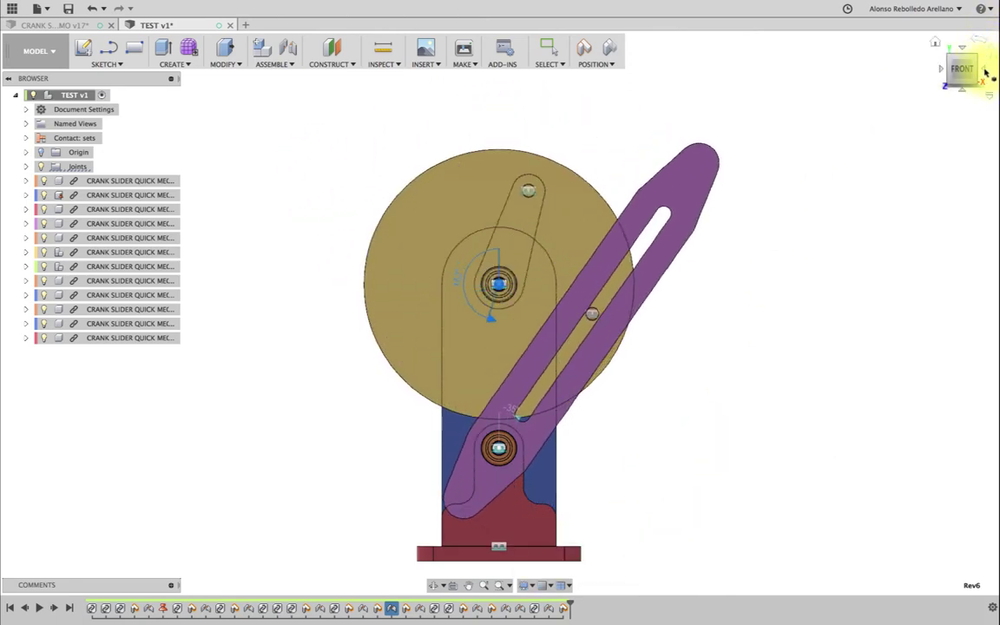
left_click(984, 73)
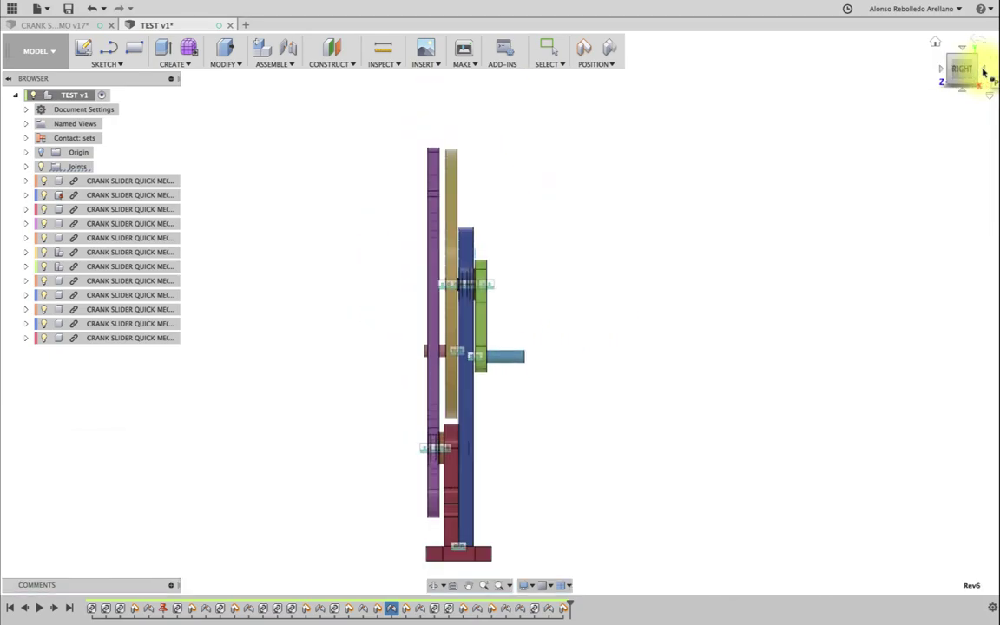